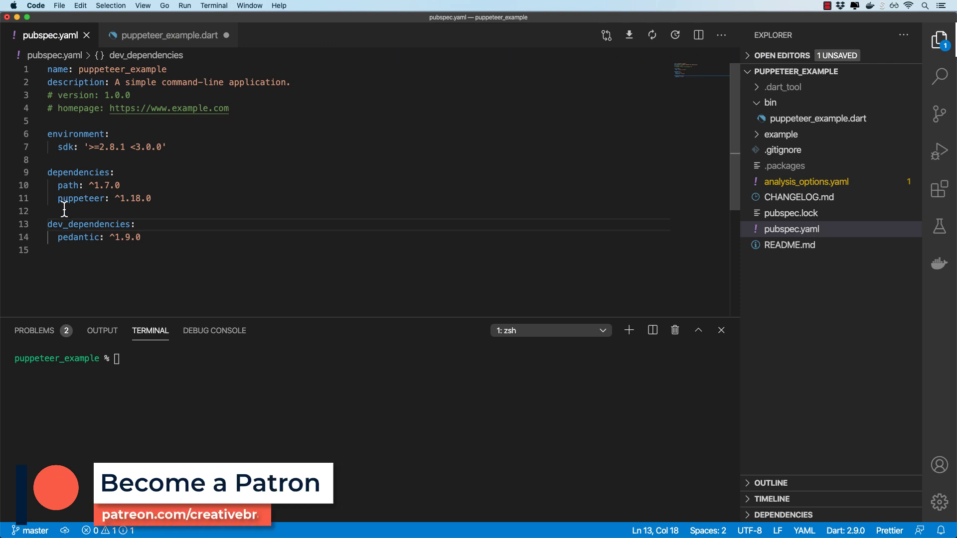
Close pubspec.yaml, add 'final browser = await puppeteer.launch();' inside main, and save
{"action": "left_click_drag", "start_coordinate": [57, 198], "coordinate": [152, 198]}
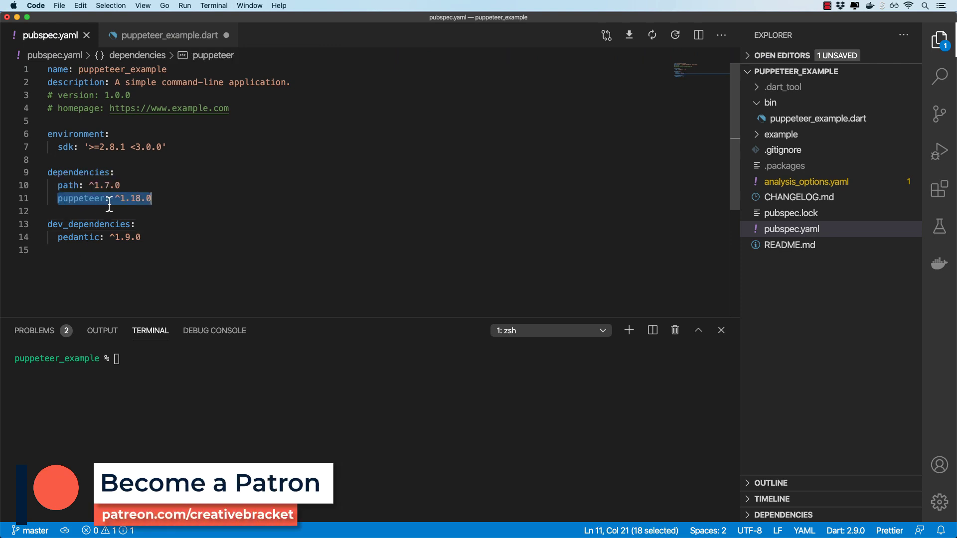
{"action": "key", "text": "super+w"}
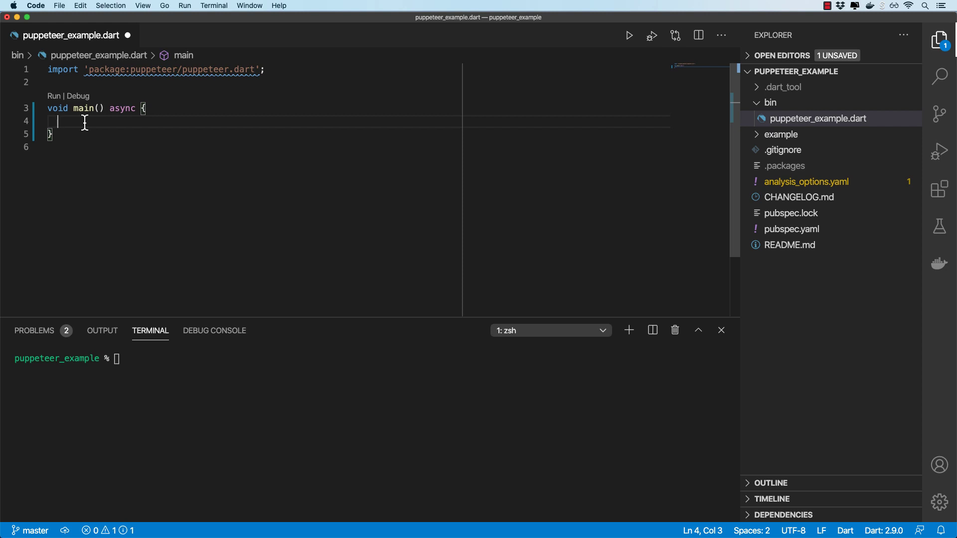
{"action": "type", "text": "final "}
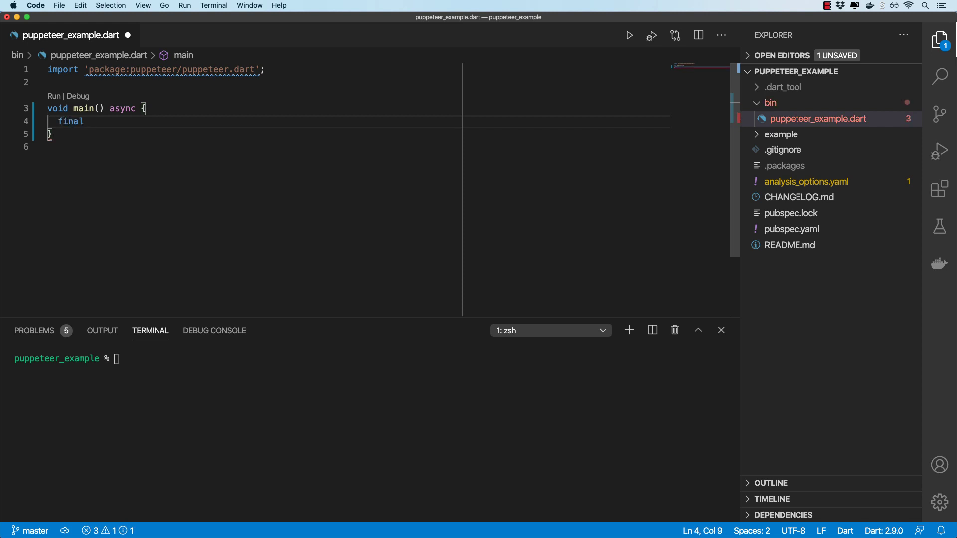
{"action": "type", "text": "browse"}
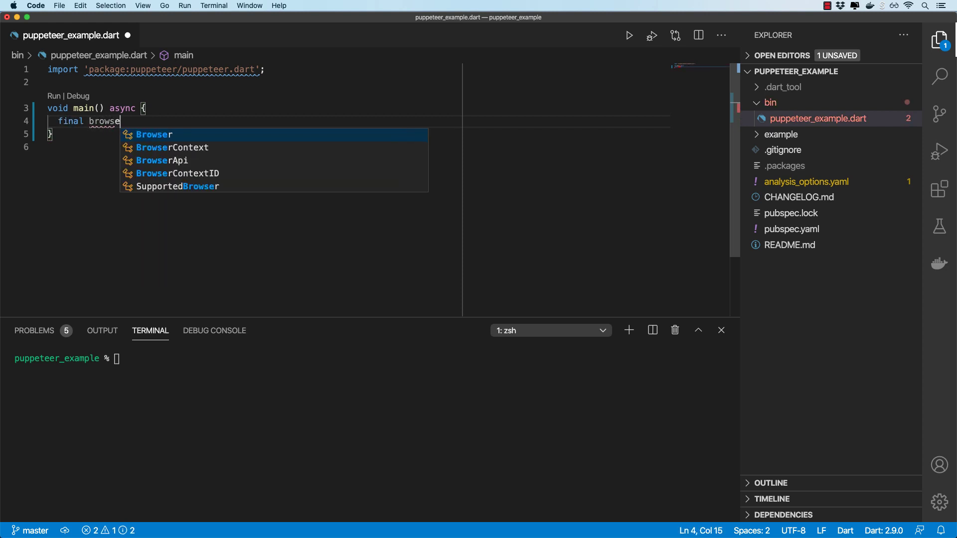
{"action": "type", "text": "r = await pupp"}
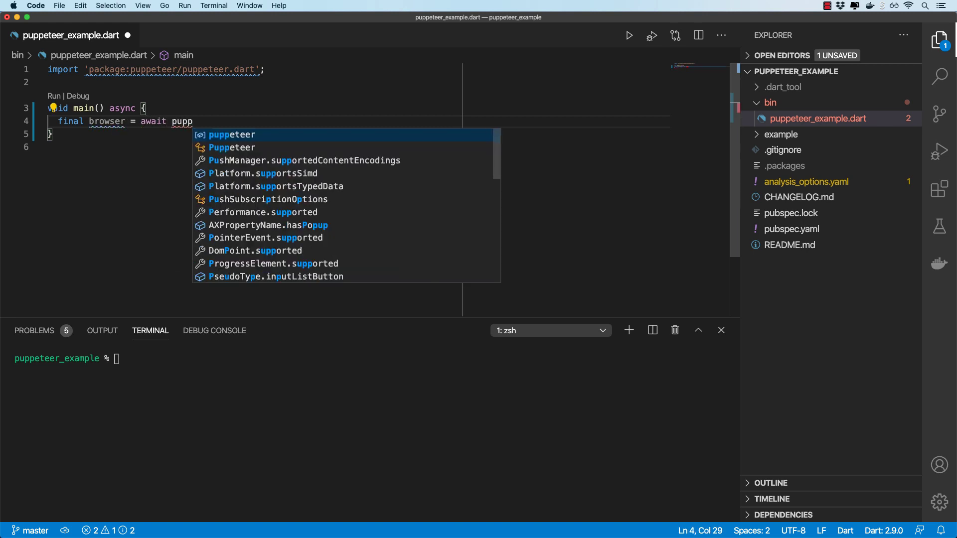
{"action": "key", "text": "Tab"}
{"action": "type", "text": ".laun"}
{"action": "key", "text": "Tab"}
{"action": "type", "text": ");"}
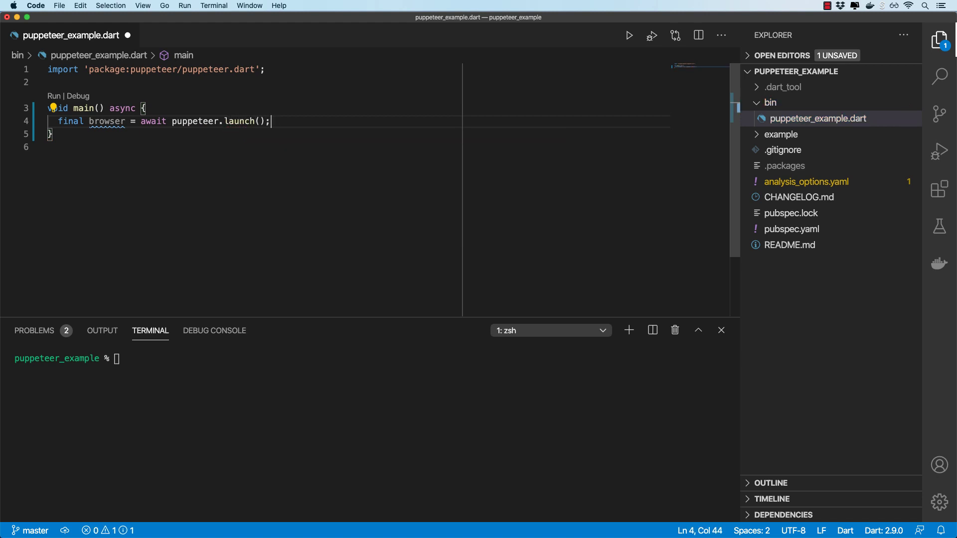
{"action": "key", "text": "super+s"}
Run 'dart bin/puppeteer_example.dart' in the terminal to download the local Chromium
{"action": "left_click", "coordinate": [90, 284]}
{"action": "type", "text": "dart bin/puppeteer_example.dart"}
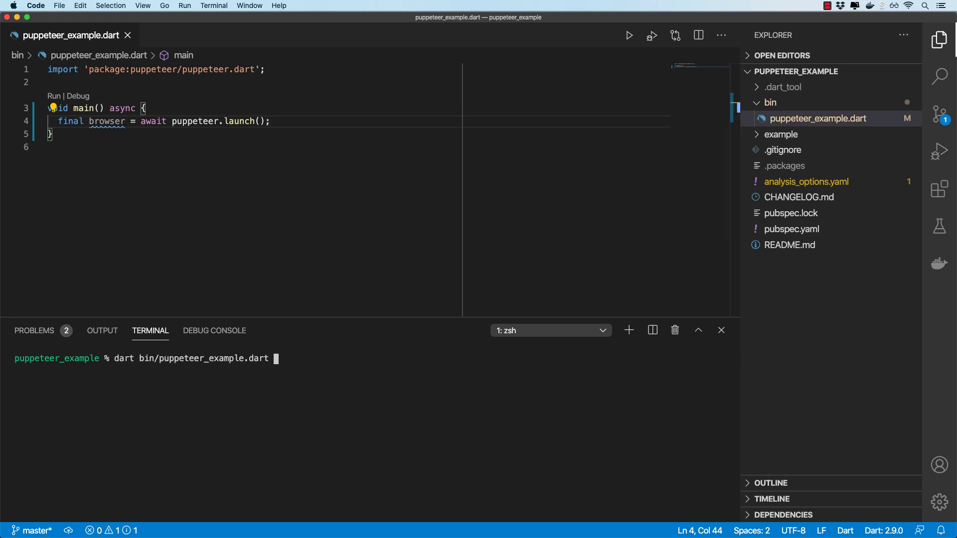
{"action": "key", "text": "Return"}
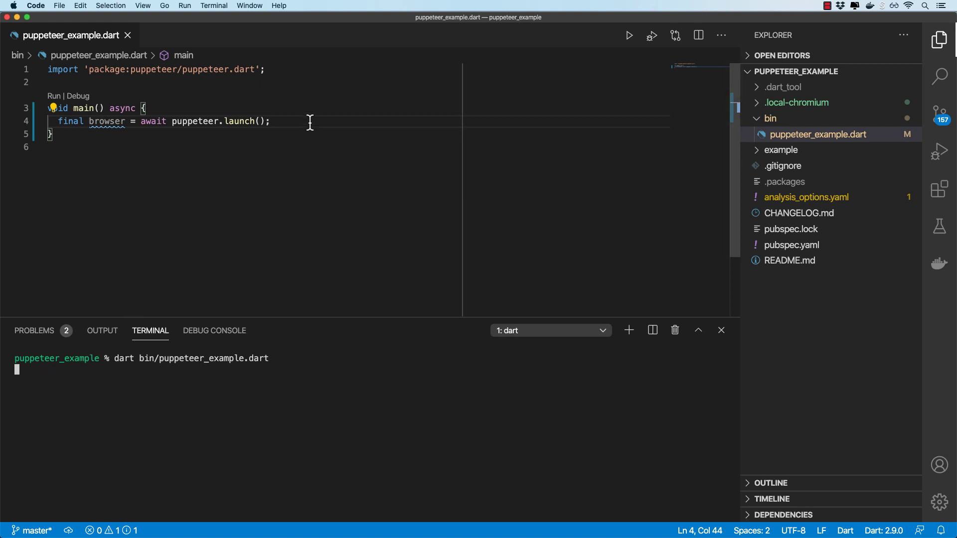
Set 'headless: false' in the launch call, save, and restart the Dart script
{"action": "left_click", "coordinate": [259, 120]}
{"action": "type", "text": "headless: fal"}
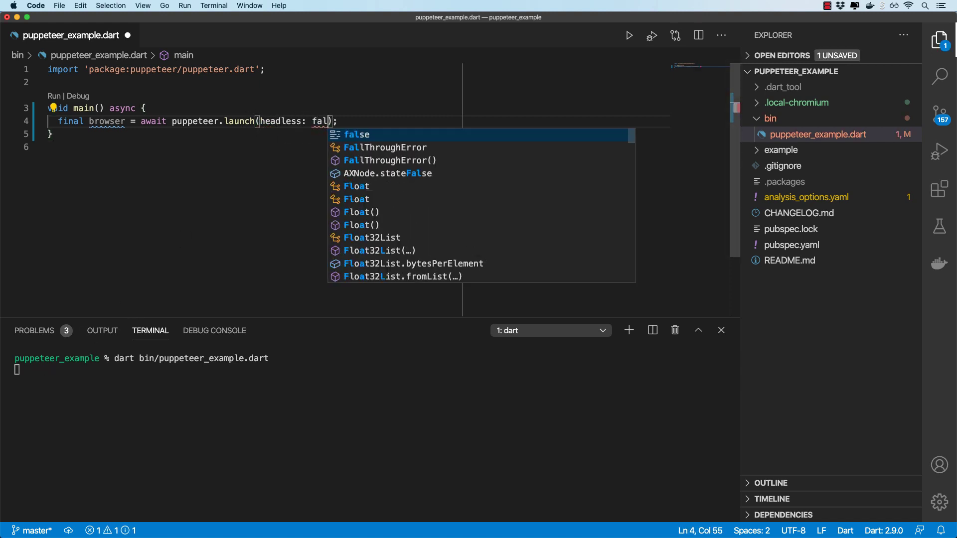
{"action": "type", "text": "se"}
{"action": "key", "text": "super+s"}
{"action": "left_click", "coordinate": [206, 385]}
{"action": "key", "text": "ctrl+c"}
{"action": "key", "text": "Up"}
{"action": "key", "text": "Return"}
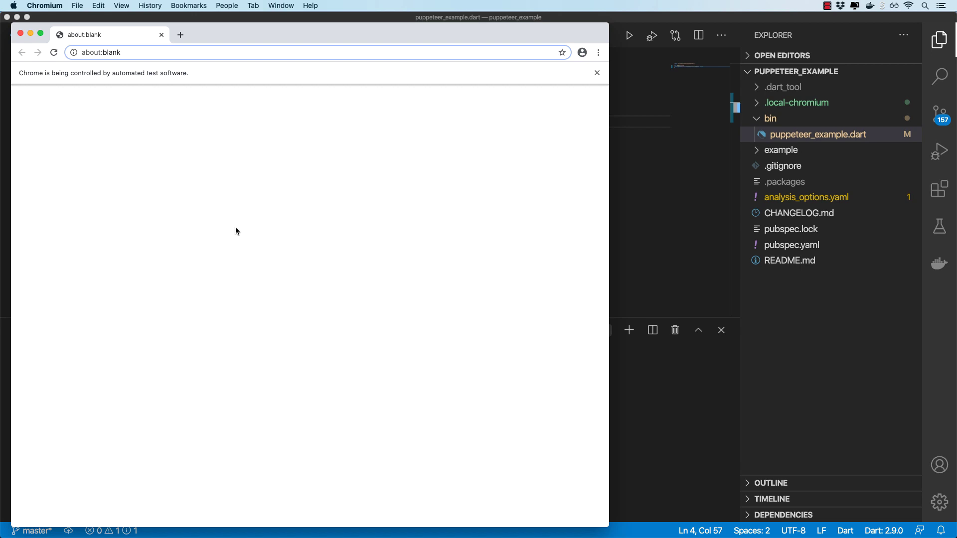
Close Chromium, add 'await browser.close();' below the launch line, save, and rerun
{"action": "left_click", "coordinate": [21, 34]}
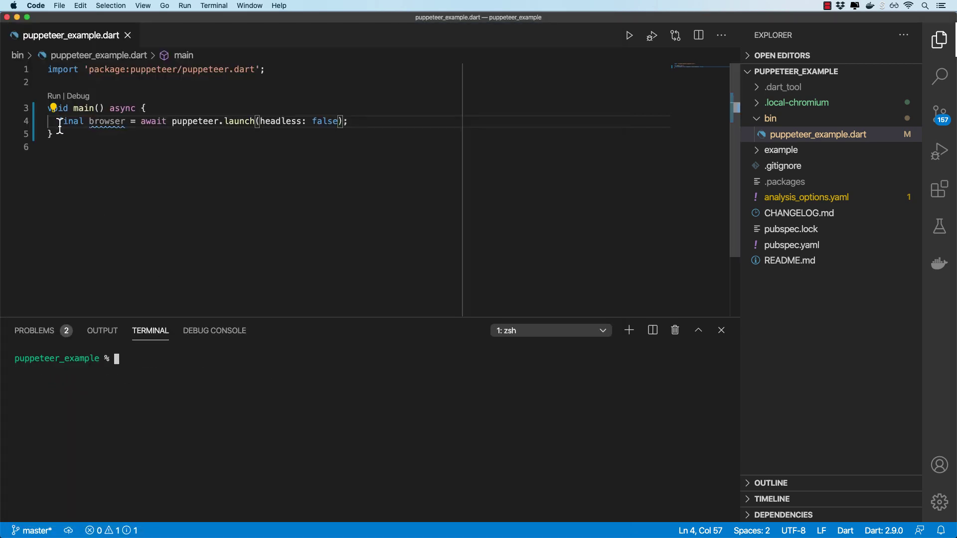
{"action": "left_click", "coordinate": [370, 122]}
{"action": "key", "text": "Return"}
{"action": "key", "text": "Return"}
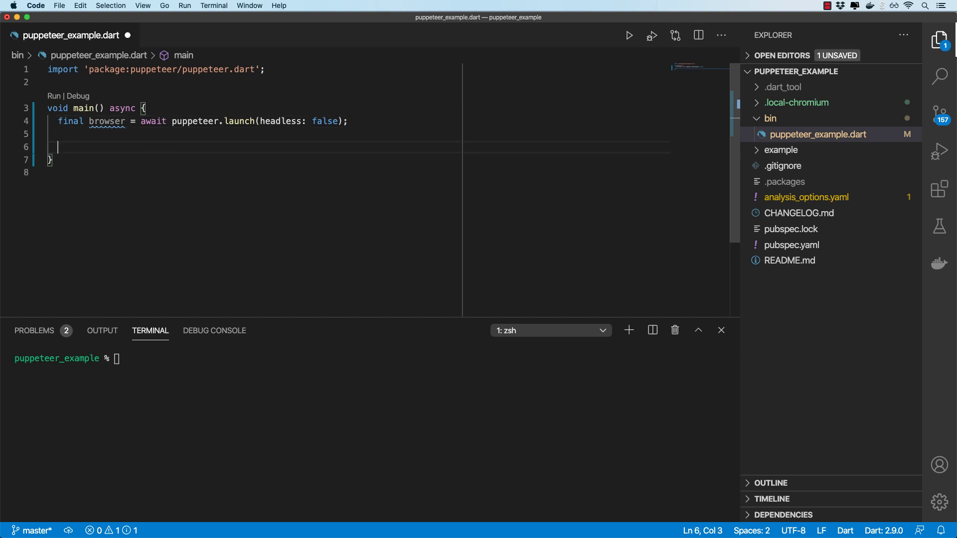
{"action": "type", "text": "await browser.close()"}
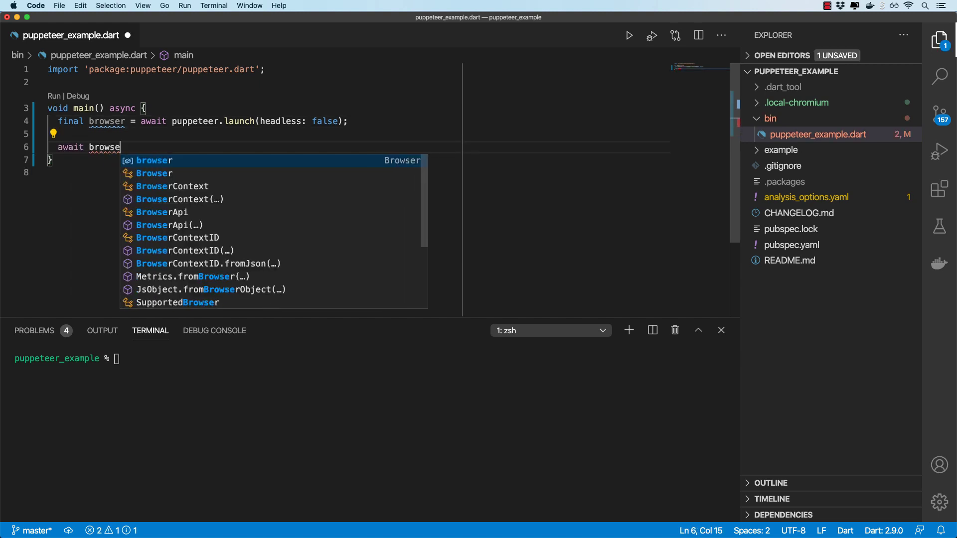
{"action": "type", "text": ";"}
{"action": "key", "text": "ctrl+s"}
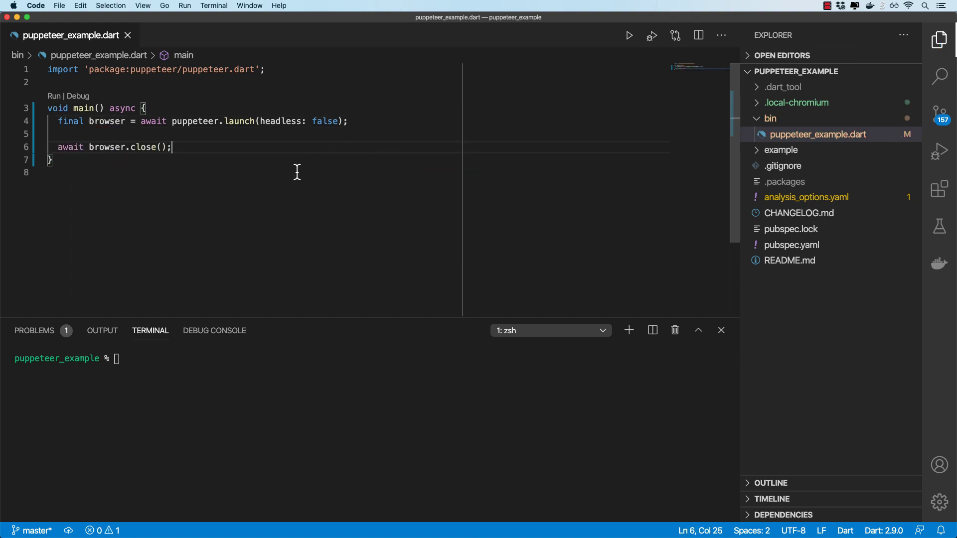
{"action": "left_click", "coordinate": [231, 398]}
{"action": "type", "text": "dart bin/puppeteer_example.dart"}
{"action": "key", "text": "Return"}
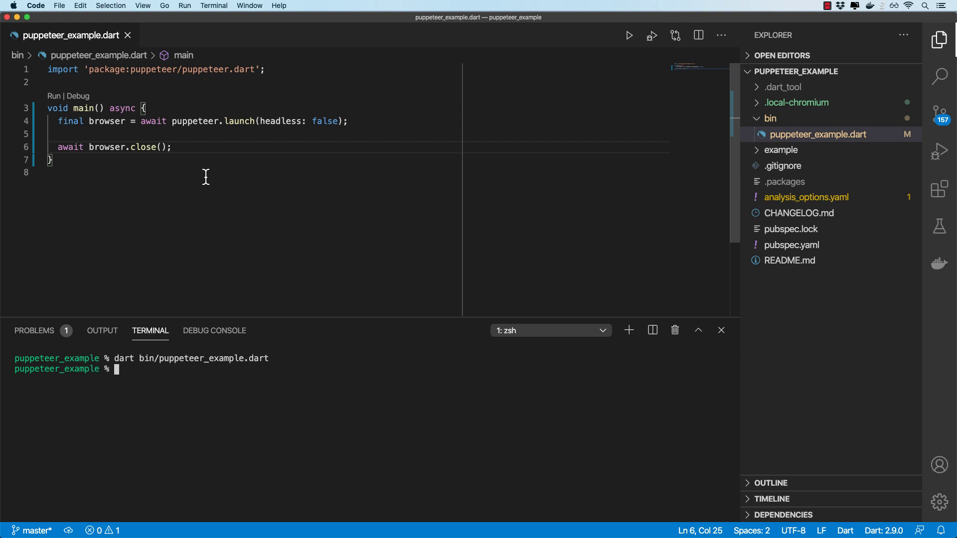
Open a new page that navigates to creativebracket.com, and save the script
{"action": "left_click", "coordinate": [365, 121]}
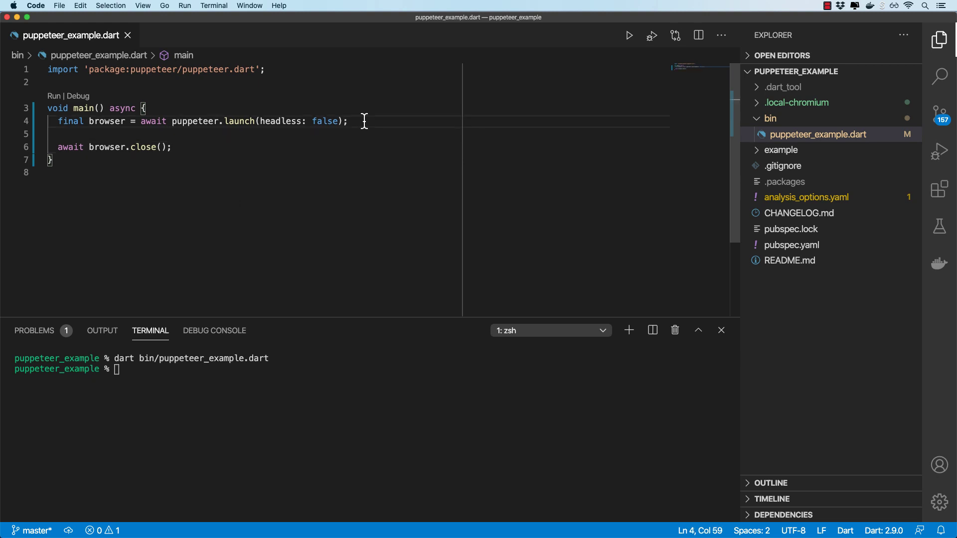
{"action": "key", "text": "Return"}
{"action": "key", "text": "Return"}
{"action": "type", "text": "final page"}
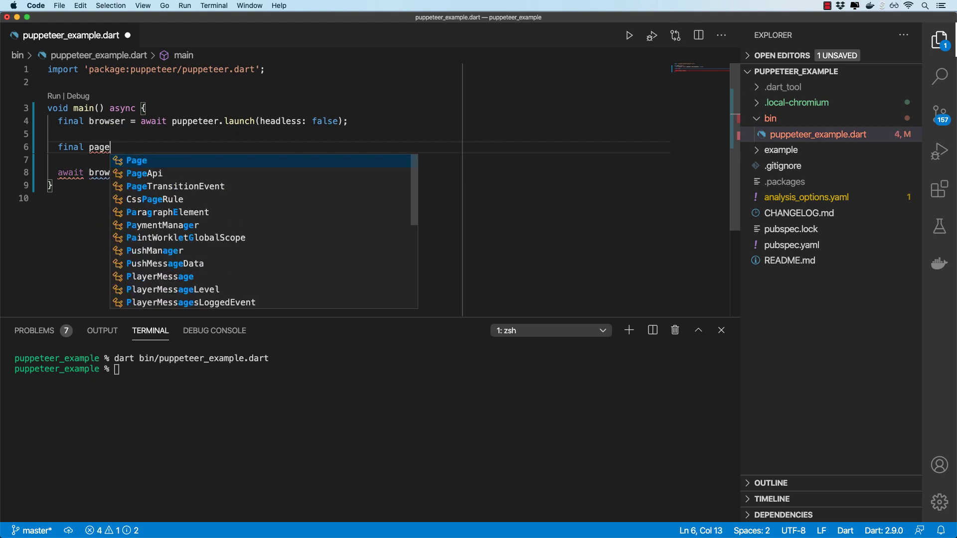
{"action": "type", "text": " = "}
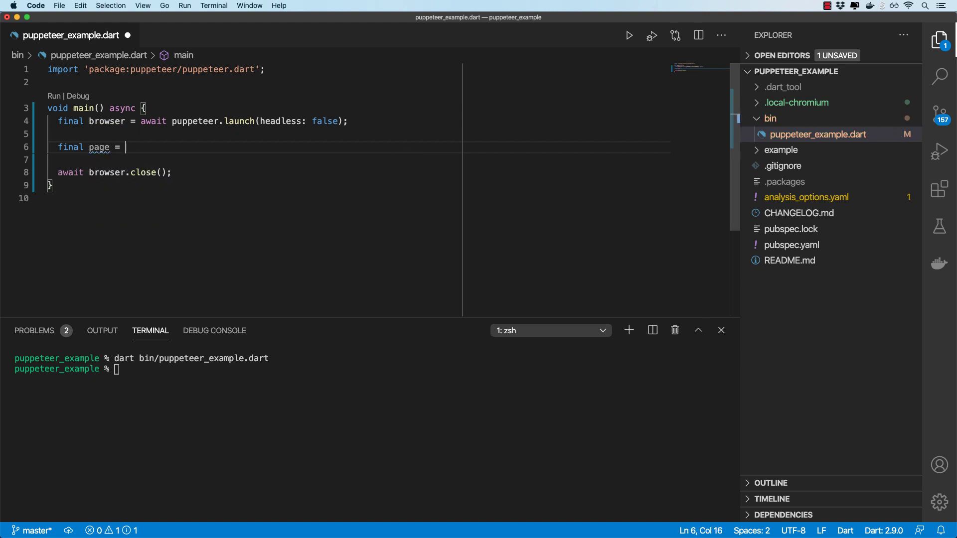
{"action": "type", "text": "await browser.pane"}
{"action": "key", "text": "Tab"}
{"action": "type", "text": ";"}
{"action": "key", "text": "Return"}
{"action": "key", "text": "Return"}
{"action": "type", "text": "await page.goto('https://creativebracket.com"}
{"action": "key", "text": "End"}
{"action": "type", "text": ";"}
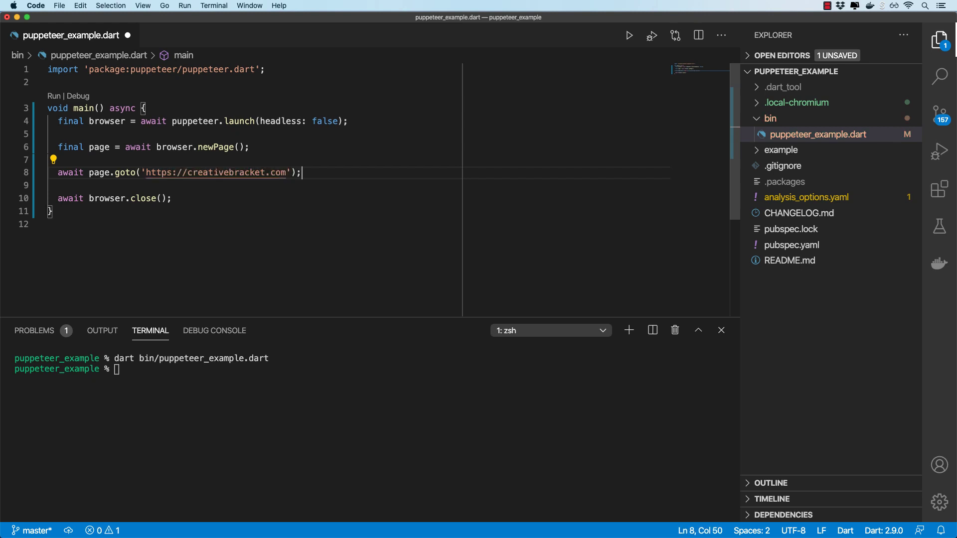
{"action": "key", "text": "super+s"}
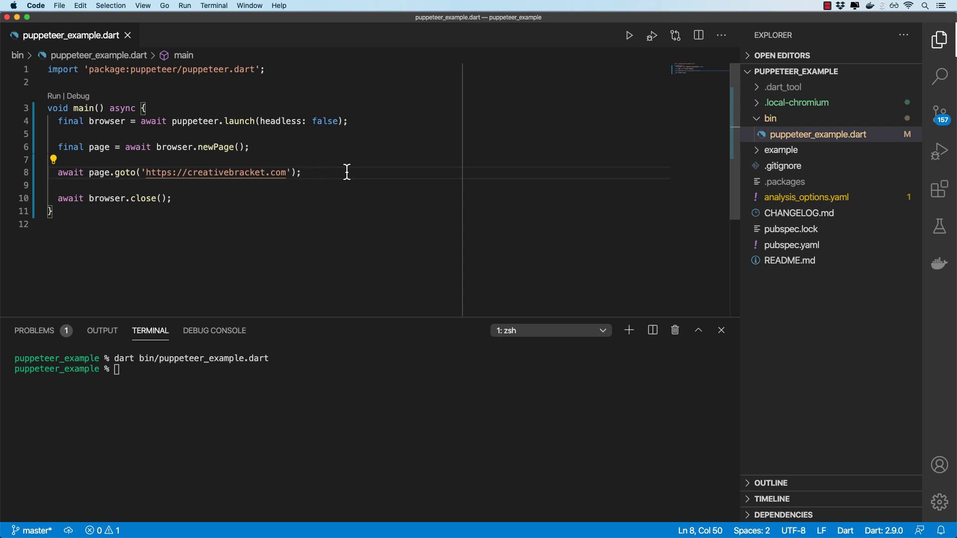
Add a two-second Future.delayed wait before closing, save, and rerun the script
{"action": "key", "text": "Return"}
{"action": "key", "text": "Return"}
{"action": "type", "text": "await Future."}
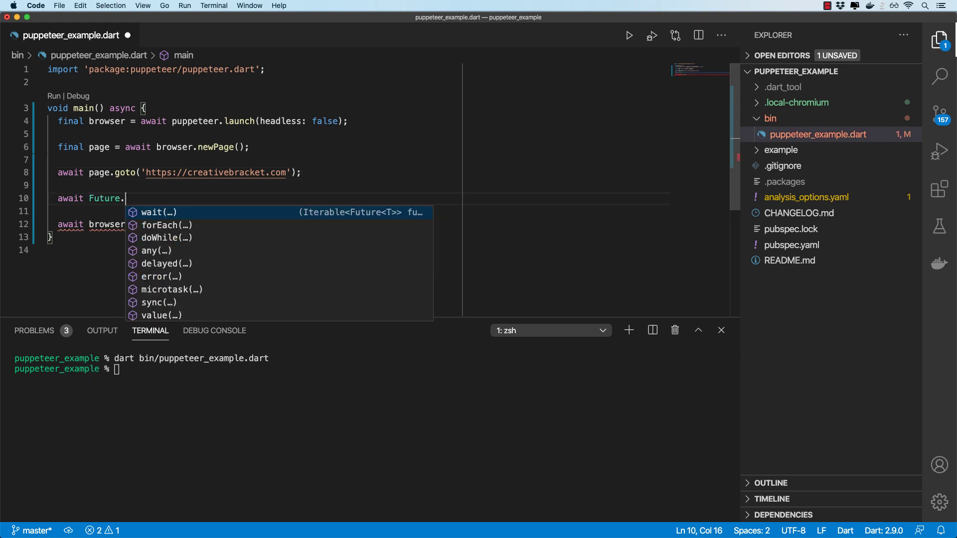
{"action": "type", "text": "delayed(Duration(seconds: 2));"}
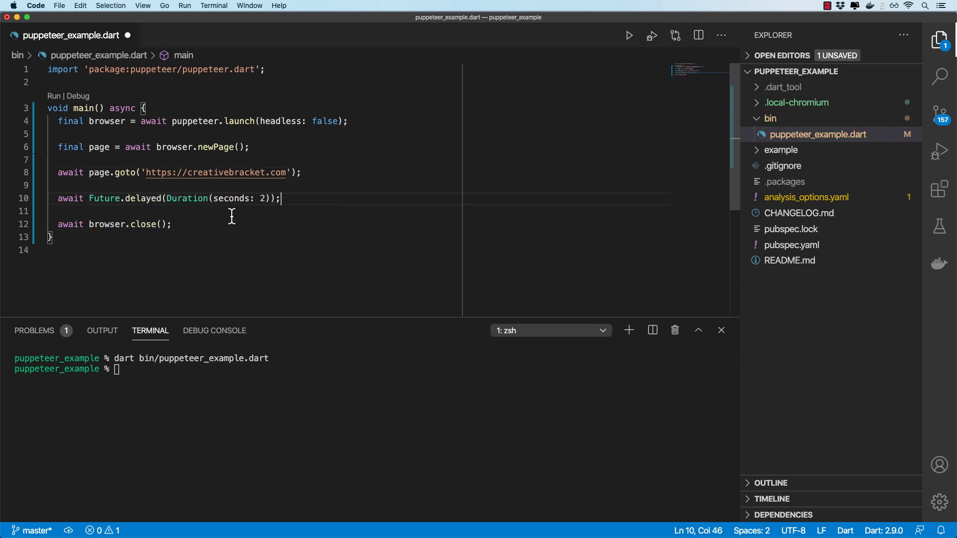
{"action": "key", "text": "super+s"}
{"action": "key", "text": "ctrl+grave"}
{"action": "key", "text": "Up"}
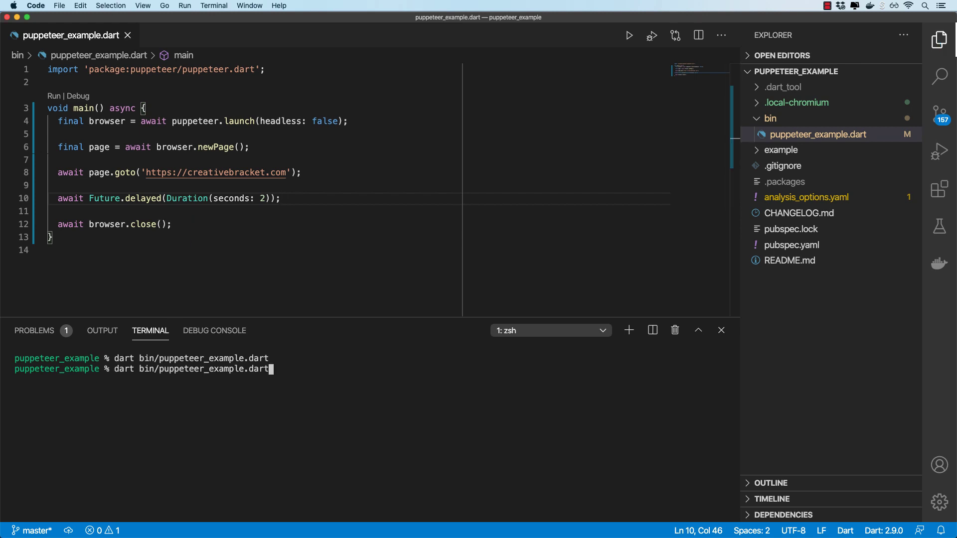
{"action": "key", "text": "Return"}
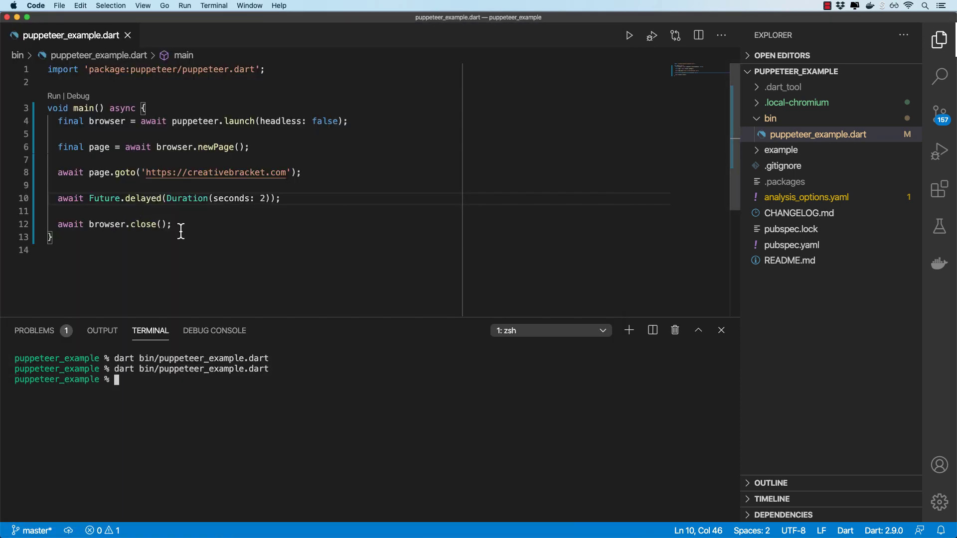
Comment out the delay and add page.screenshot() and File('example/creativebracket.png')
{"action": "left_click", "coordinate": [180, 198]}
{"action": "key", "text": "ctrl+slash"}
{"action": "key", "text": "Return"}
{"action": "key", "text": "Return"}
{"action": "type", "text": "final "}
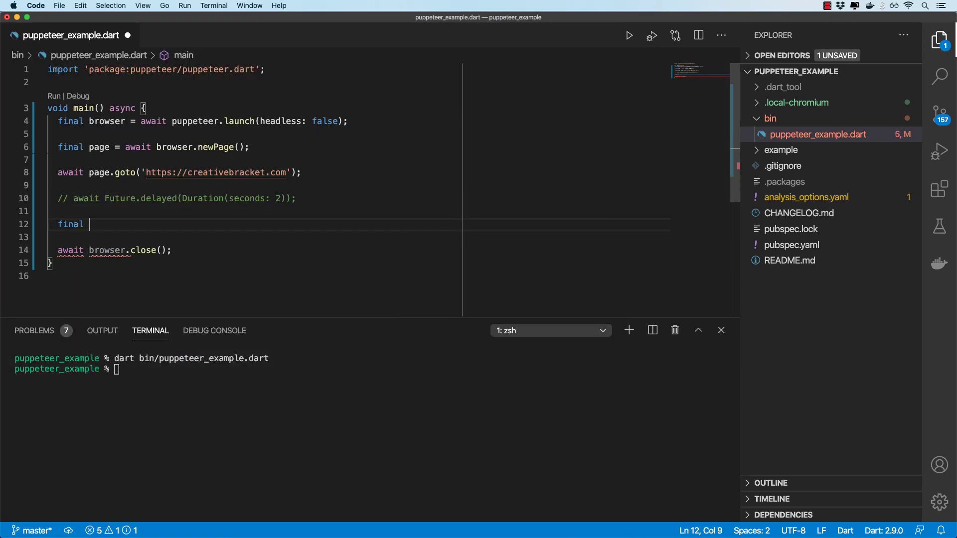
{"action": "type", "text": "screenshot = "}
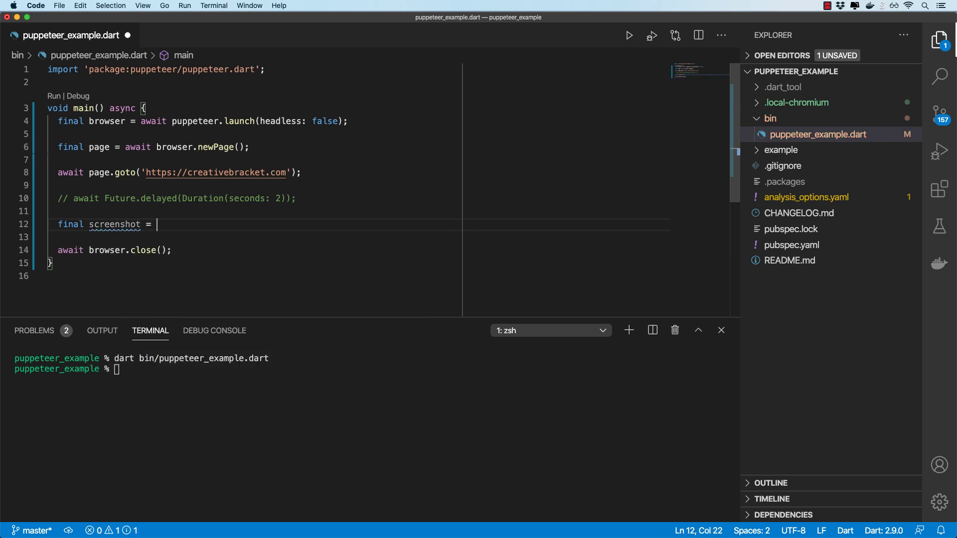
{"action": "type", "text": "await page.screenshot();"}
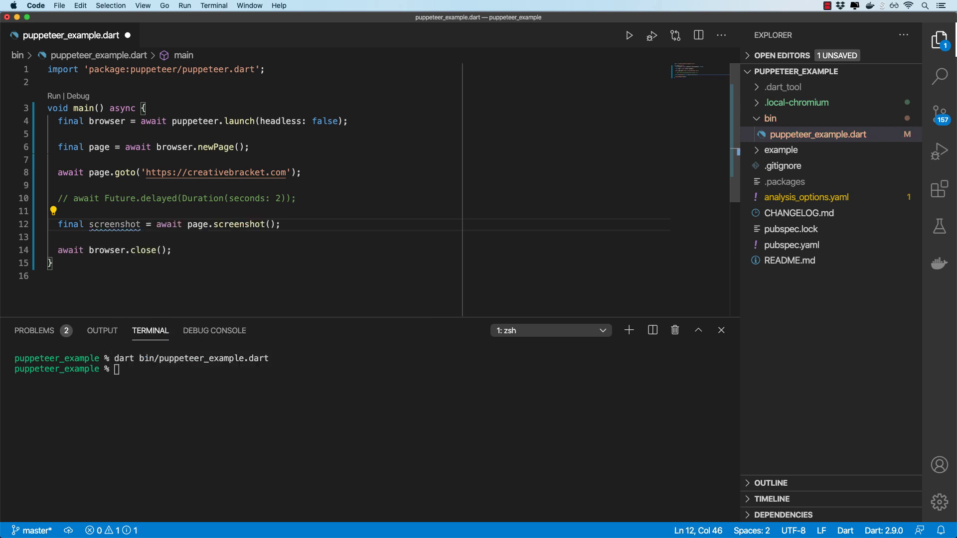
{"action": "key", "text": "Return"}
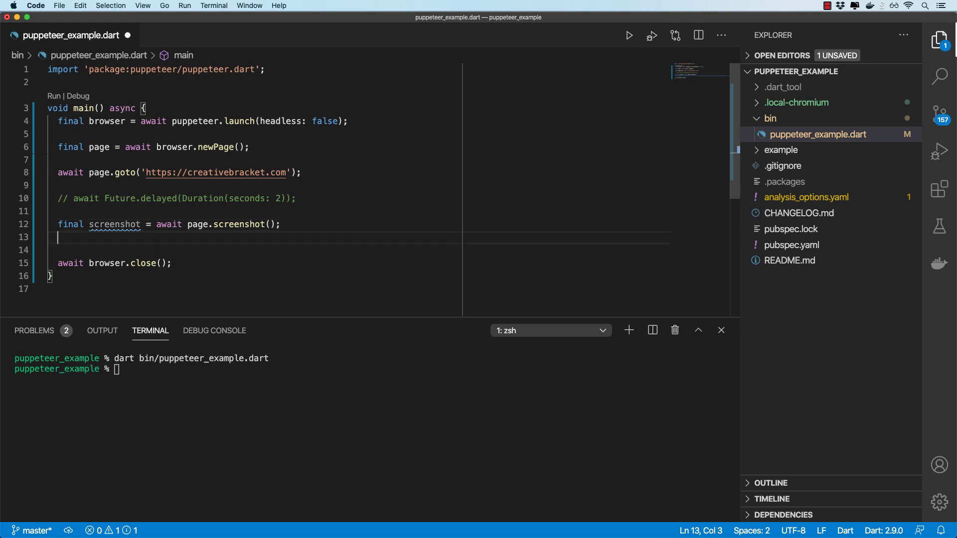
{"action": "type", "text": "await File('"}
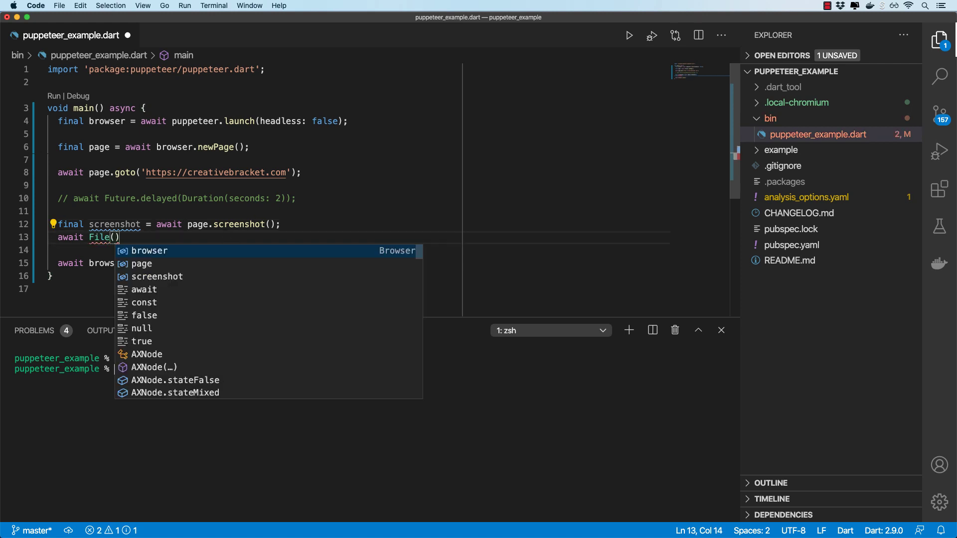
{"action": "type", "text": "example/"}
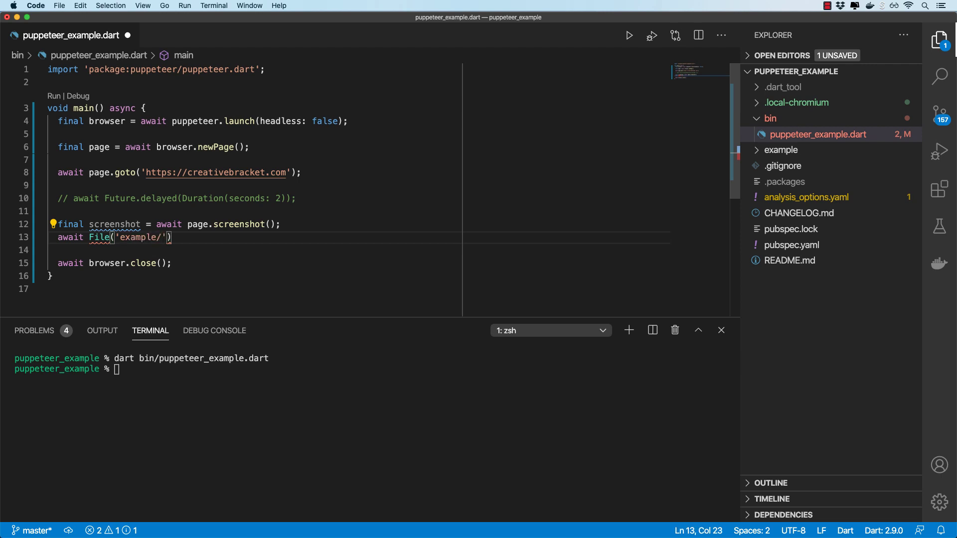
{"action": "type", "text": "creativeb"}
{"action": "type", "text": "racket.png"}
{"action": "key", "text": "Right"}
{"action": "key", "text": "Right"}
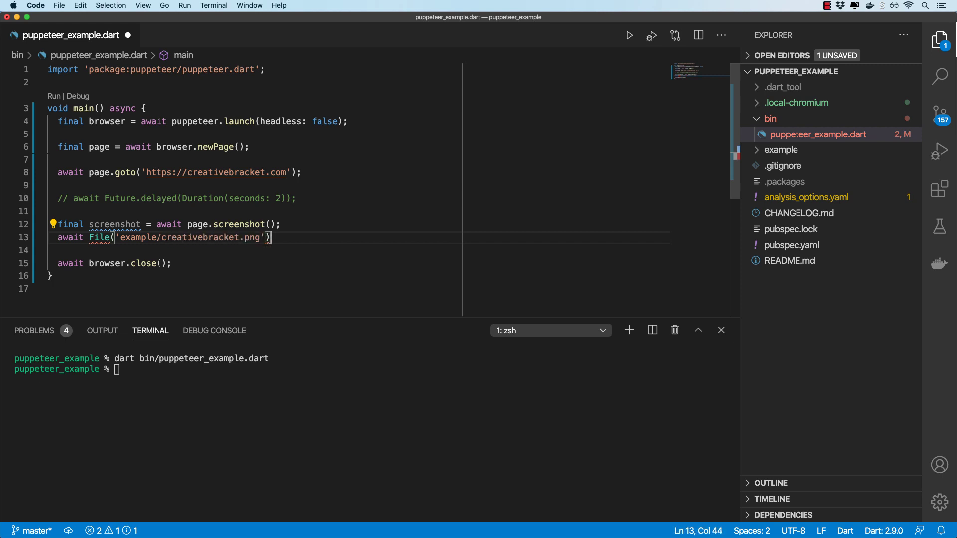
{"action": "type", "text": "."}
Import dart:io, write the screenshot with writeAsBytes, and save the script
{"action": "left_click", "coordinate": [49, 69]}
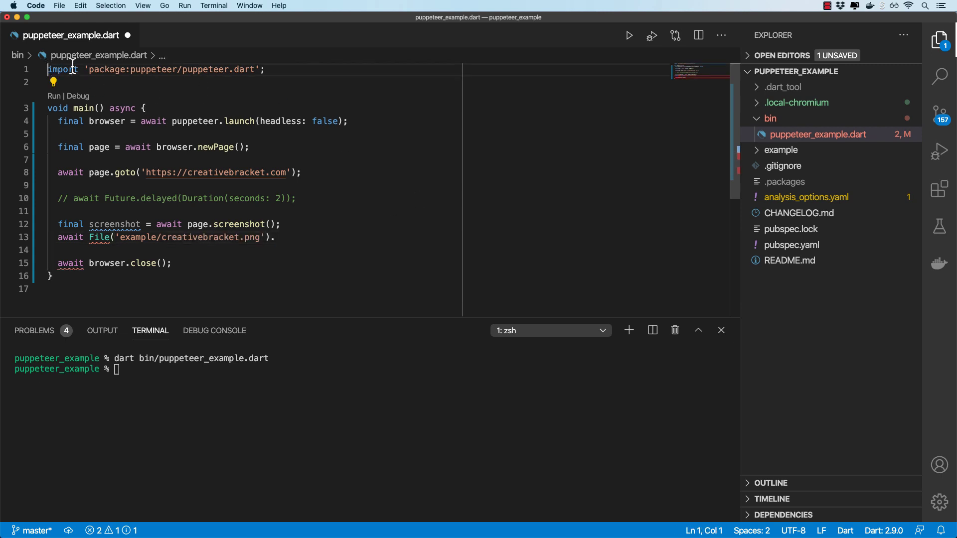
{"action": "key", "text": "Return"}
{"action": "type", "text": "import 'dart:io';"}
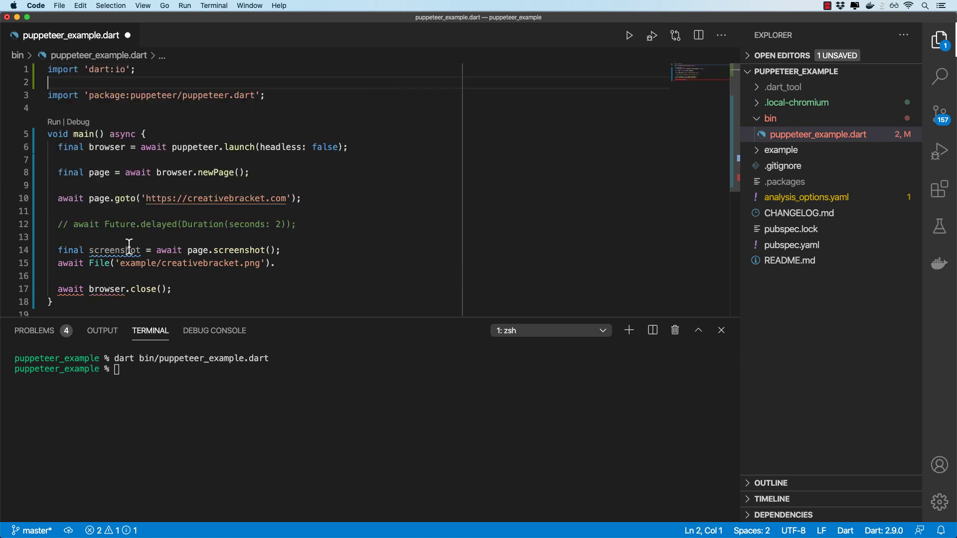
{"action": "left_click", "coordinate": [275, 263]}
{"action": "type", "text": "wri"}
{"action": "key", "text": "Down"}
{"action": "key", "text": "Down"}
{"action": "key", "text": "Down"}
{"action": "key", "text": "Return"}
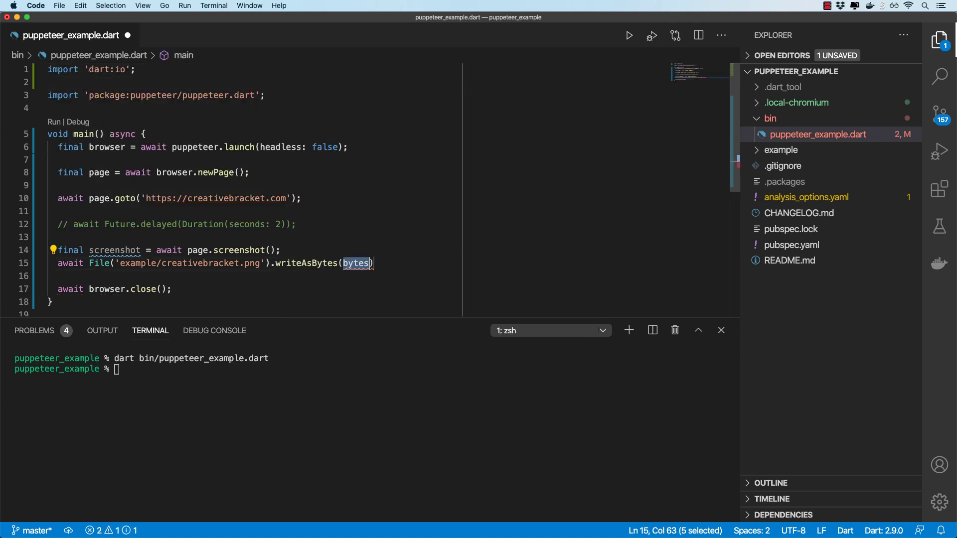
{"action": "type", "text": "screenshot)"}
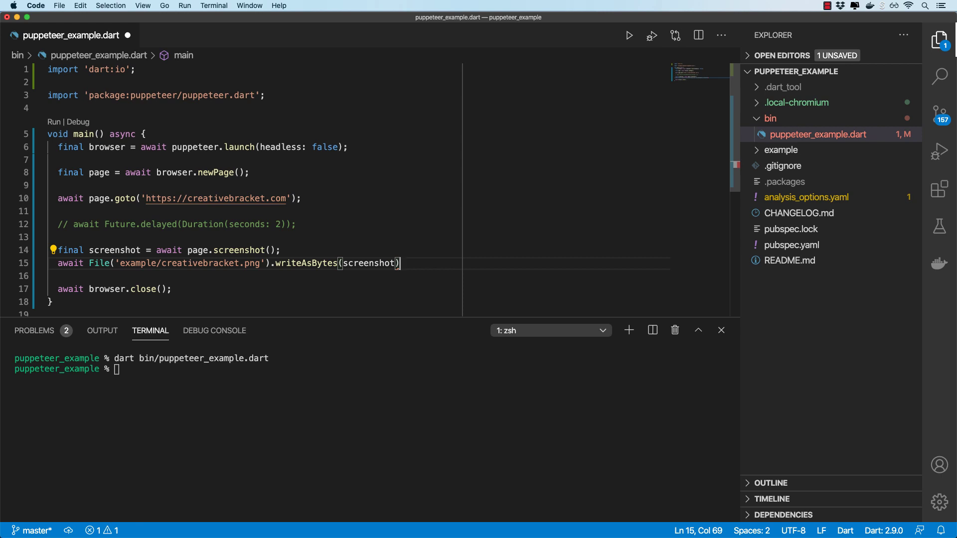
{"action": "type", "text": ";"}
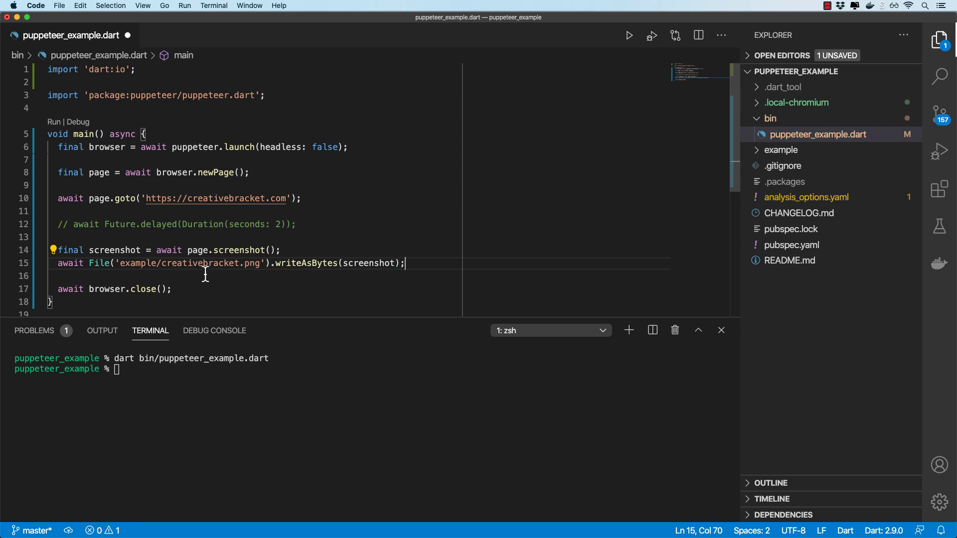
{"action": "key", "text": "super+s"}
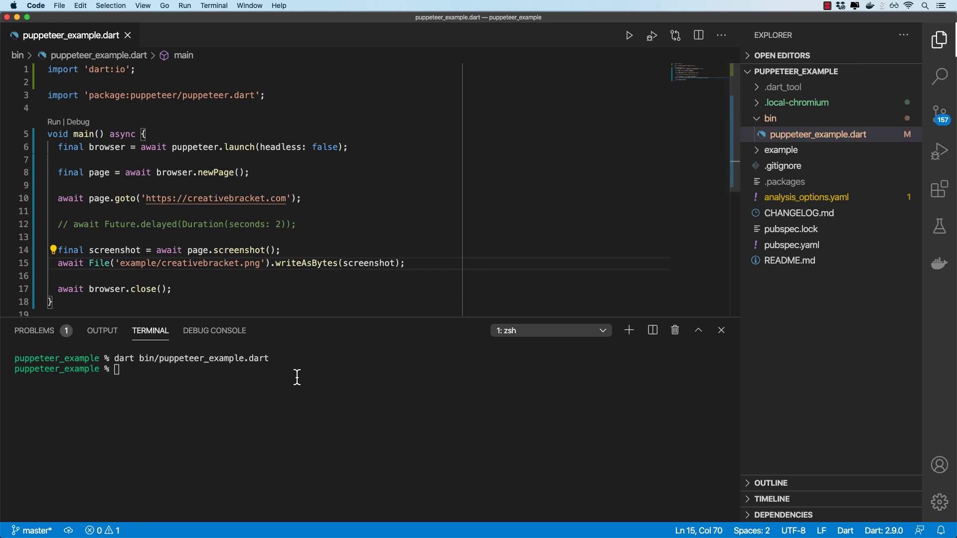
Rerun the Dart script to capture the creativebracket.com screenshot
{"action": "left_click", "coordinate": [296, 378]}
{"action": "key", "text": "Up"}
{"action": "key", "text": "Return"}
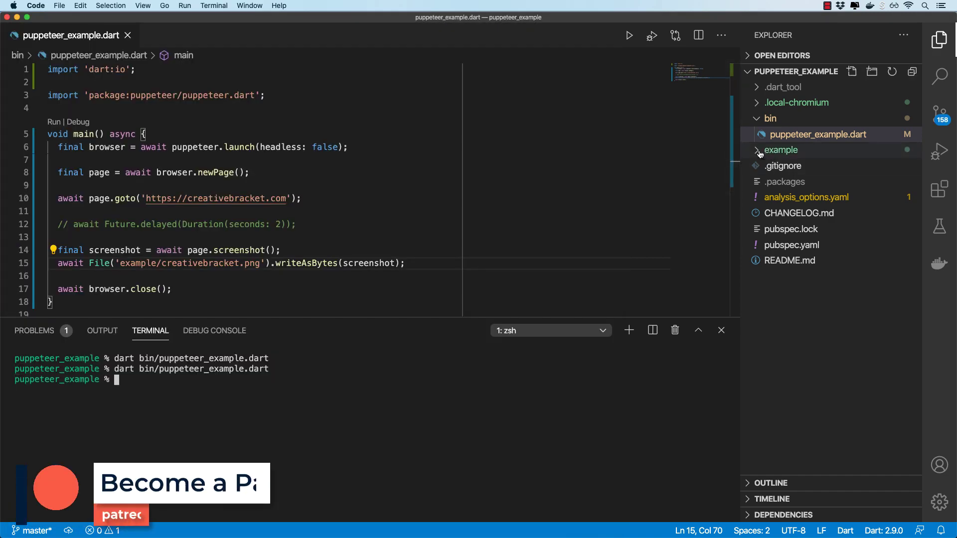
View example/creativebracket.png from the Explorer, then close its preview
{"action": "left_click", "coordinate": [781, 150]}
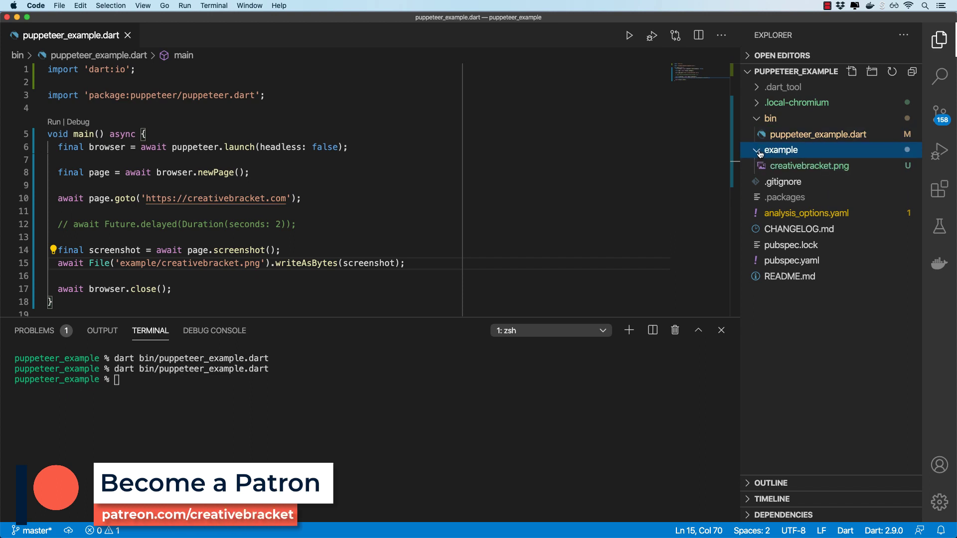
{"action": "left_click", "coordinate": [809, 166]}
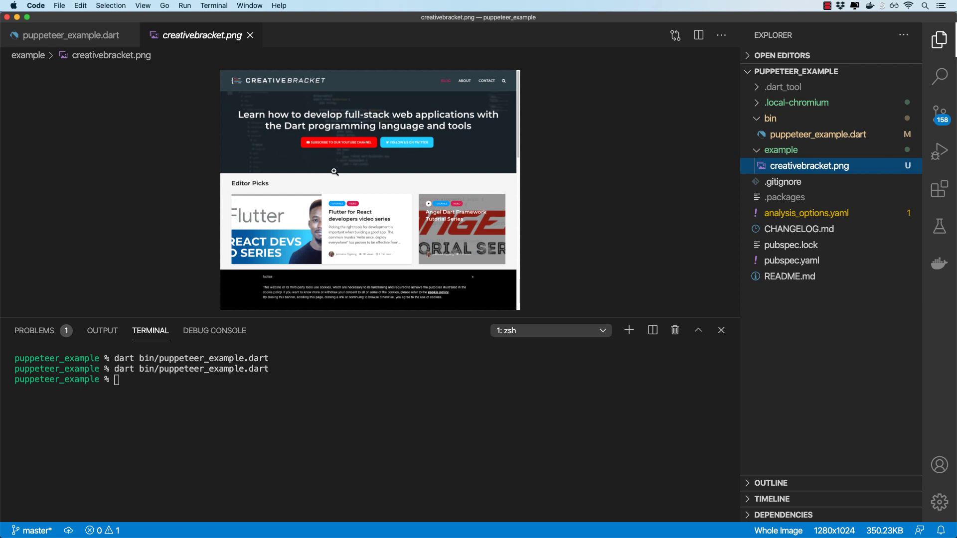
{"action": "left_click", "coordinate": [250, 35]}
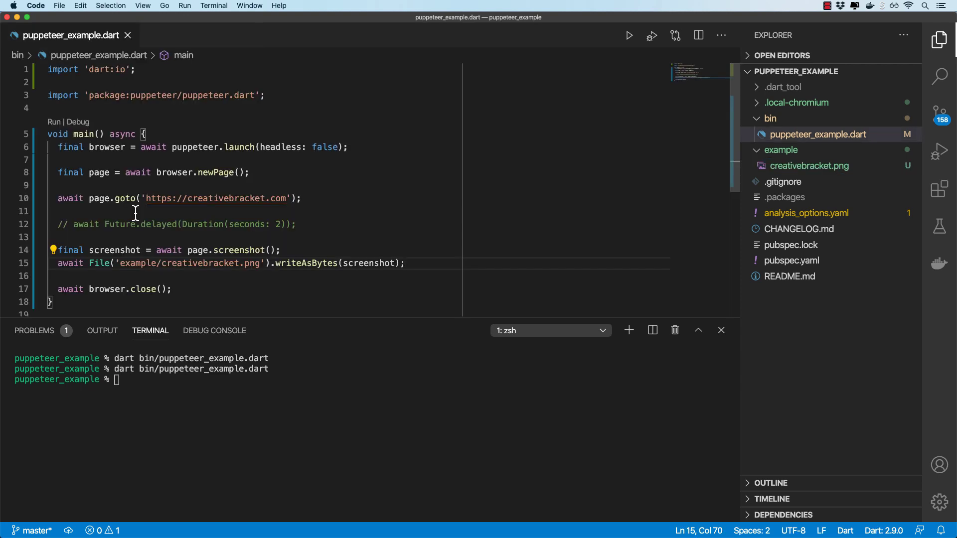
Emulate puppeteer.devices.iPadProLandscape after page.goto and rename the output to creativebracket2.png
{"action": "left_click", "coordinate": [322, 201]}
{"action": "key", "text": "Return"}
{"action": "key", "text": "Return"}
{"action": "type", "text": "await page.em"}
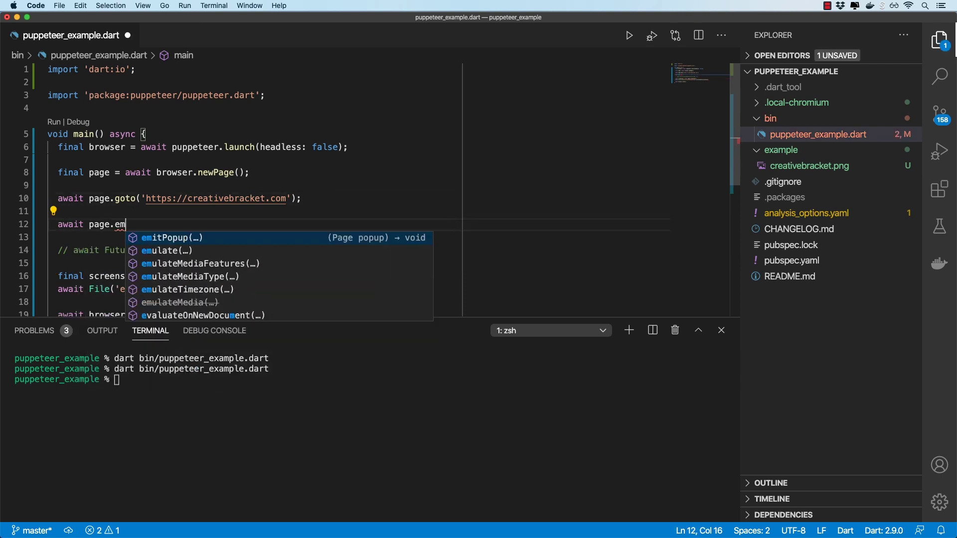
{"action": "type", "text": "ula"}
{"action": "key", "text": "Return"}
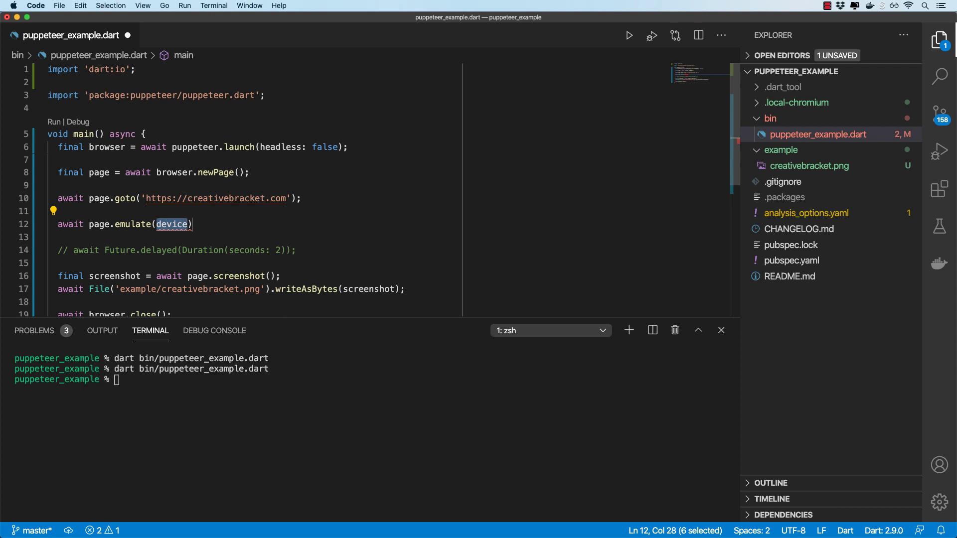
{"action": "type", "text": "pupp"}
{"action": "key", "text": "Return"}
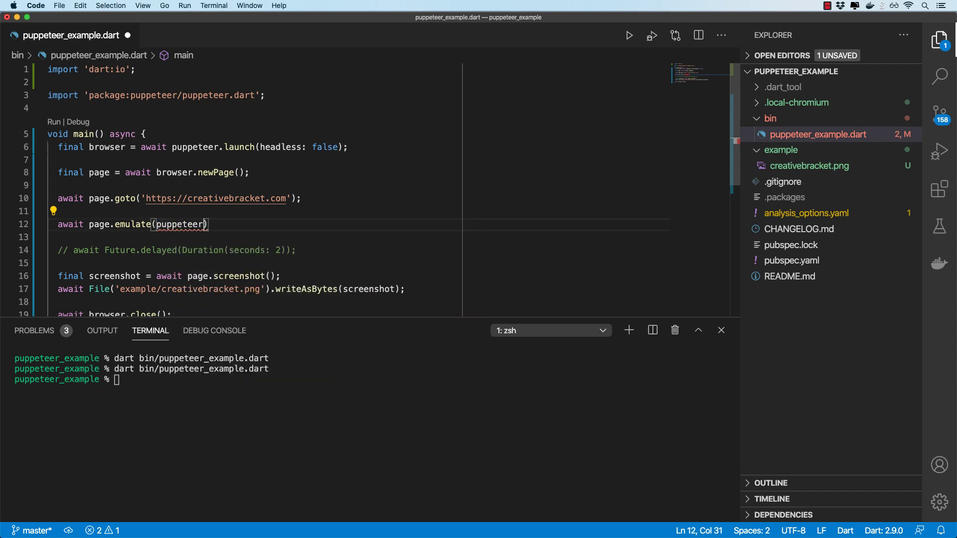
{"action": "type", "text": ".devices."}
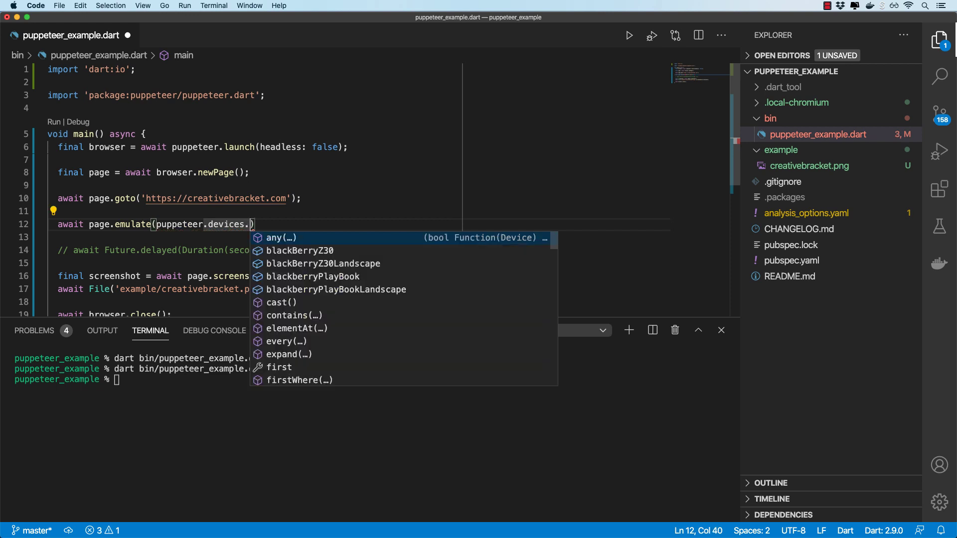
{"action": "key", "text": "Down"}
{"action": "key", "text": "Down"}
{"action": "key", "text": "Down"}
{"action": "key", "text": "Down"}
{"action": "key", "text": "Down"}
{"action": "key", "text": "Down"}
{"action": "key", "text": "Down"}
{"action": "key", "text": "Down"}
{"action": "key", "text": "Down"}
{"action": "key", "text": "Up"}
{"action": "key", "text": "Down"}
{"action": "key", "text": "Down"}
{"action": "key", "text": "Down"}
{"action": "key", "text": "Down"}
{"action": "key", "text": "Down"}
{"action": "key", "text": "Down"}
{"action": "key", "text": "Down"}
{"action": "key", "text": "Down"}
{"action": "key", "text": "Up"}
{"action": "key", "text": "Up"}
{"action": "key", "text": "Up"}
{"action": "key", "text": "Down"}
{"action": "key", "text": "Down"}
{"action": "key", "text": "Down"}
{"action": "key", "text": "Down"}
{"action": "key", "text": "Down"}
{"action": "key", "text": "Down"}
{"action": "key", "text": "Down"}
{"action": "key", "text": "Down"}
{"action": "key", "text": "Down"}
{"action": "key", "text": "Down"}
{"action": "key", "text": "Down"}
{"action": "key", "text": "Down"}
{"action": "key", "text": "Down"}
{"action": "key", "text": "Down"}
{"action": "key", "text": "Up"}
{"action": "key", "text": "Up"}
{"action": "key", "text": "Up"}
{"action": "key", "text": "Up"}
{"action": "key", "text": "Up"}
{"action": "key", "text": "Up"}
{"action": "key", "text": "Up"}
{"action": "key", "text": "Return"}
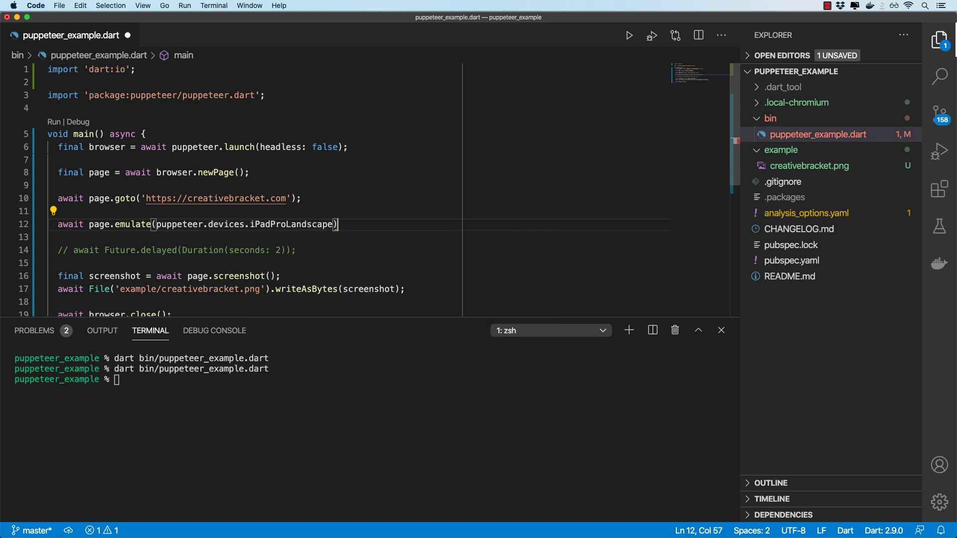
{"action": "key", "text": "End"}
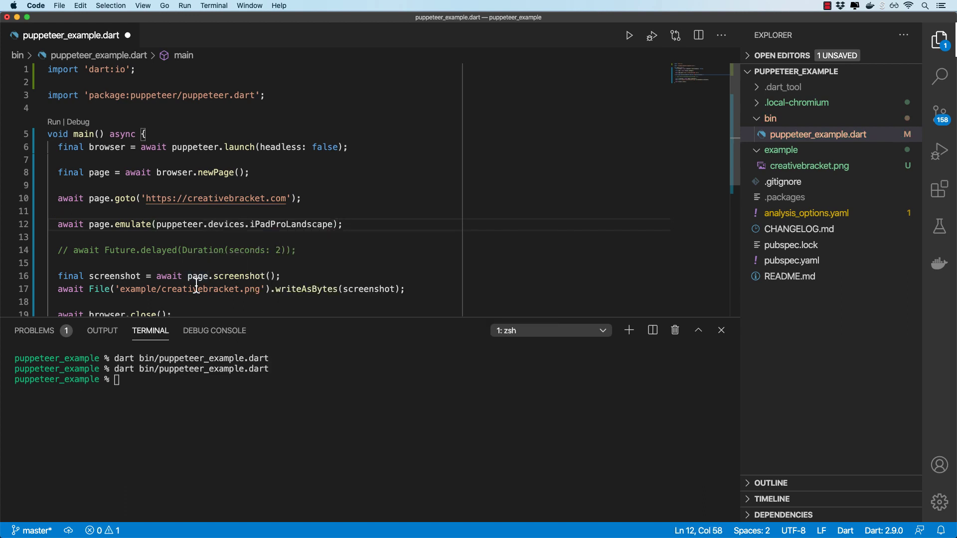
{"action": "left_click", "coordinate": [237, 289]}
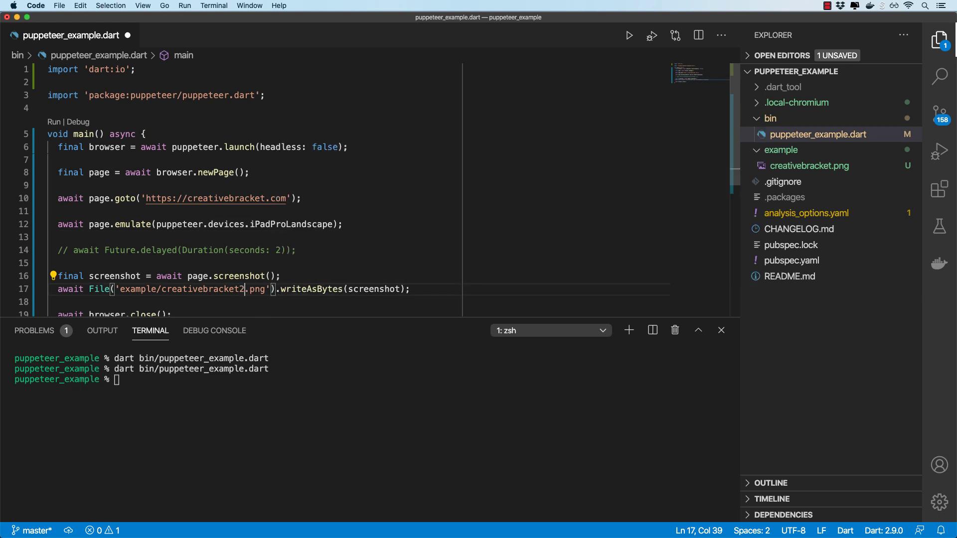
{"action": "type", "text": "2"}
Save and rerun the script to generate creativebracket2.png
{"action": "key", "text": "ctrl+s"}
{"action": "key", "text": "ctrl+grave"}
{"action": "key", "text": "Up"}
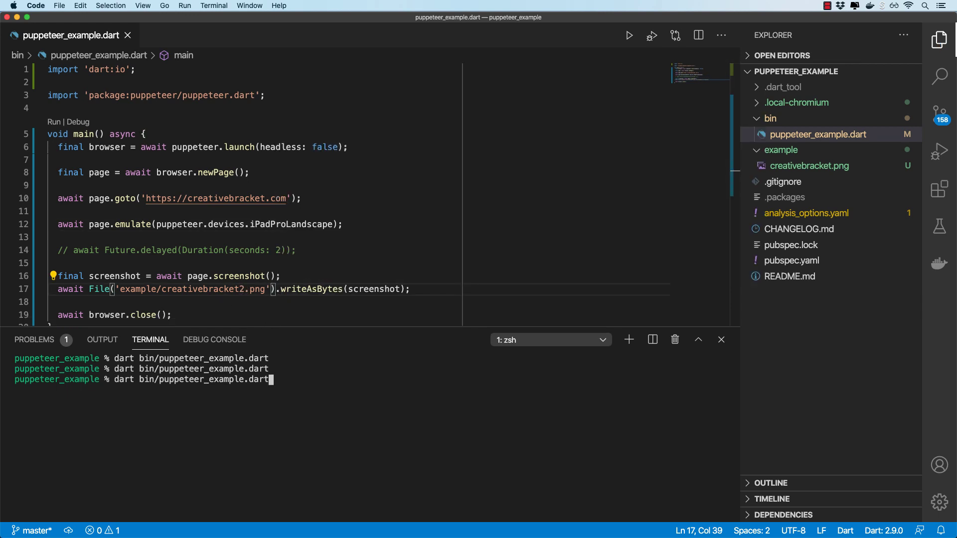
{"action": "key", "text": "Return"}
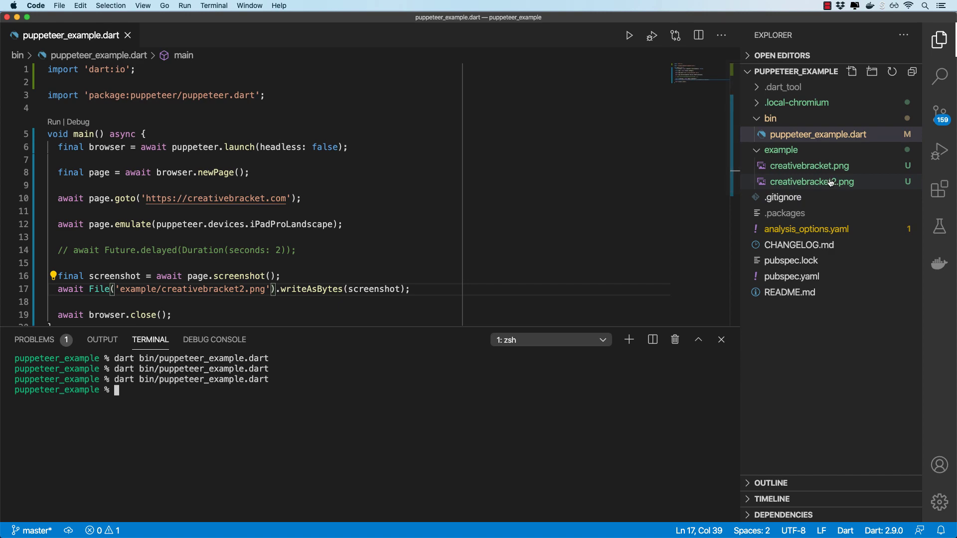
Compare creativebracket2.png with creativebracket.png, then close the preview and clear the terminal
{"action": "left_click", "coordinate": [812, 182]}
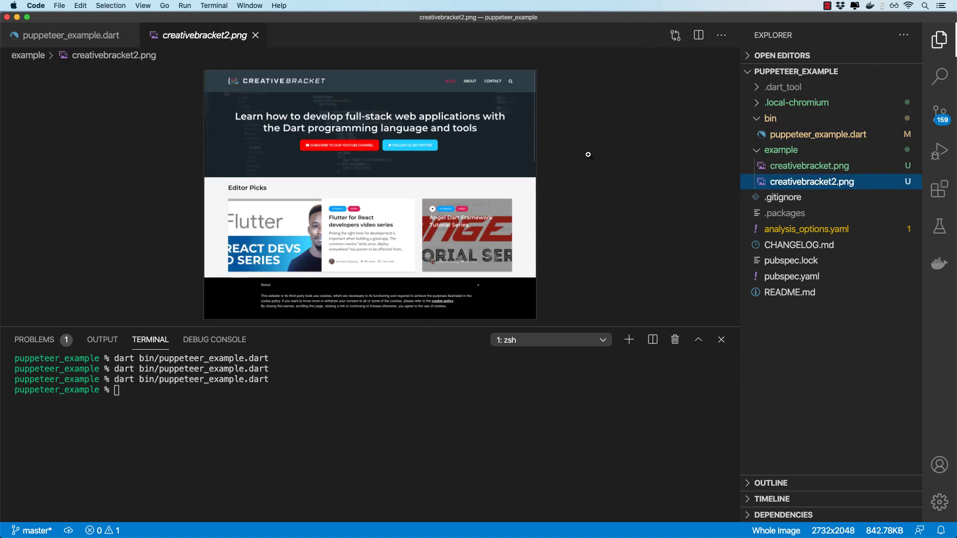
{"action": "left_click", "coordinate": [809, 166]}
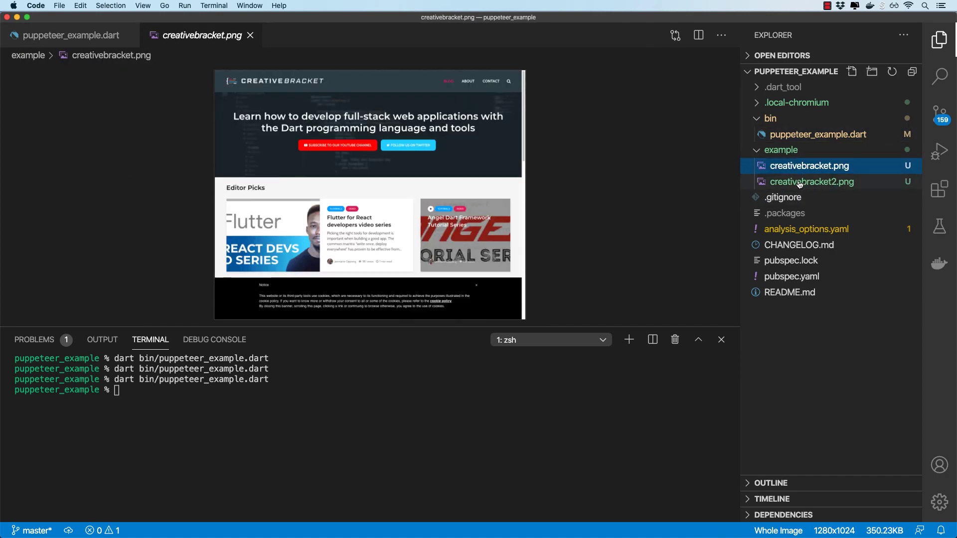
{"action": "left_click", "coordinate": [800, 182]}
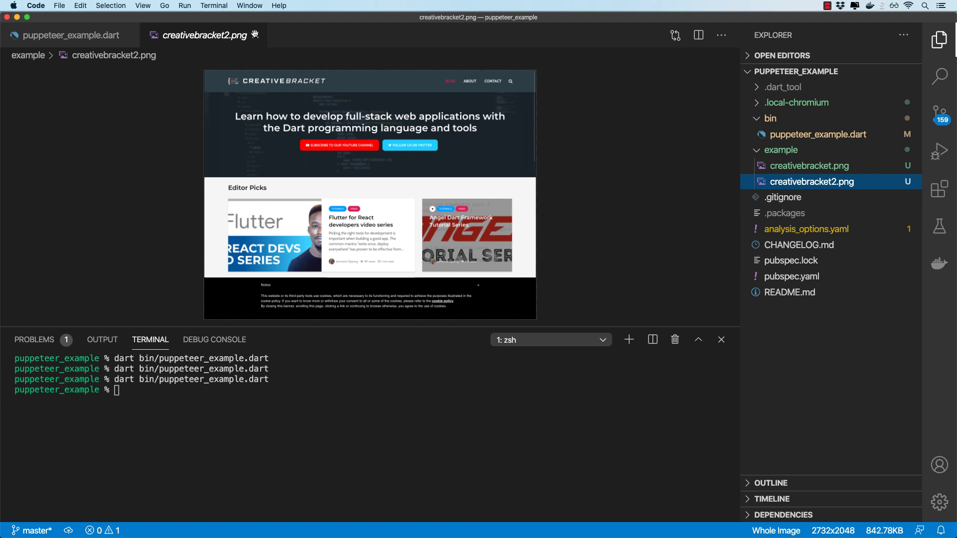
{"action": "left_click", "coordinate": [255, 35]}
{"action": "key", "text": "ctrl+l"}
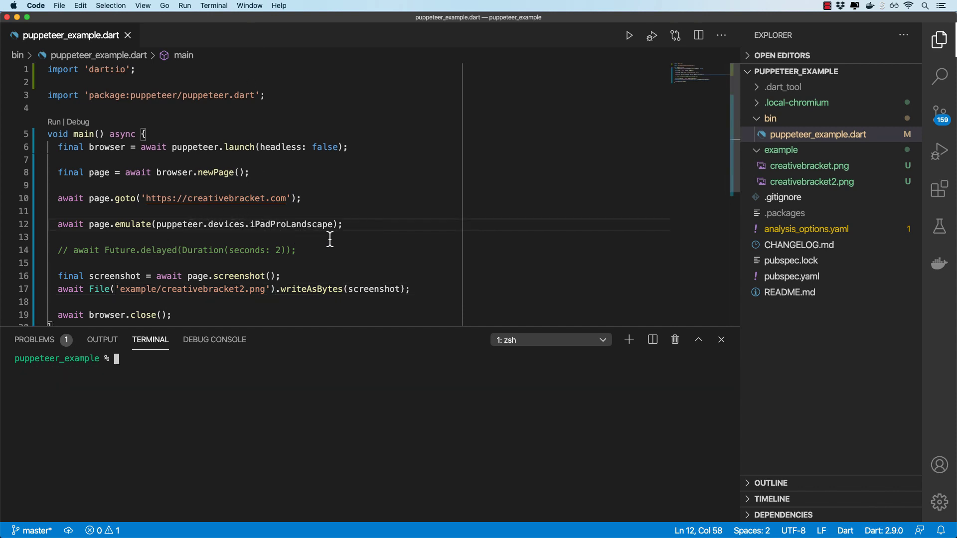
Hide the terminal, add page.pdf(output: File('example/creativebracket.pdf').openWrite()) after line 17, and save
{"action": "key", "text": "ctrl+grave"}
{"action": "left_click", "coordinate": [420, 289]}
{"action": "key", "text": "Return"}
{"action": "key", "text": "Return"}
{"action": "type", "text": "await"}
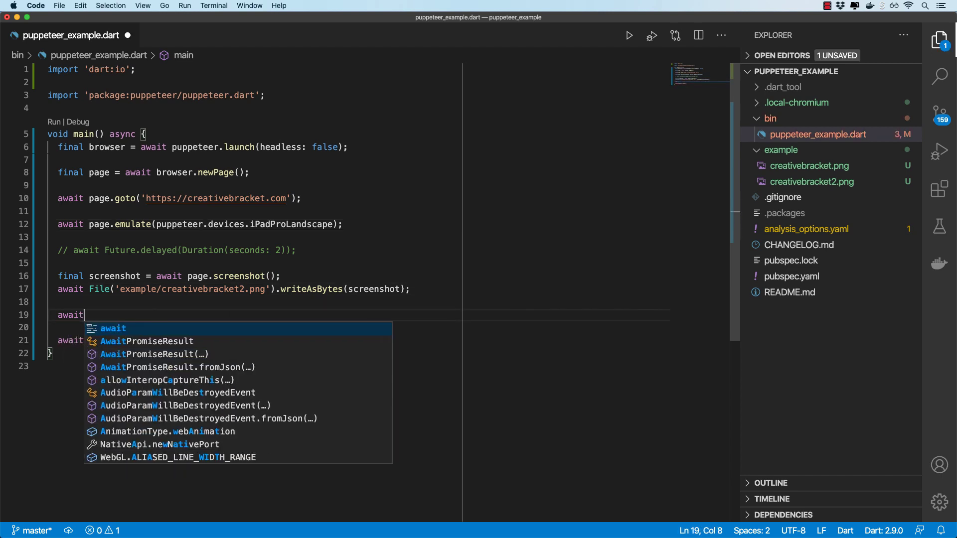
{"action": "type", "text": " page.pdf(out"}
{"action": "key", "text": "Tab"}
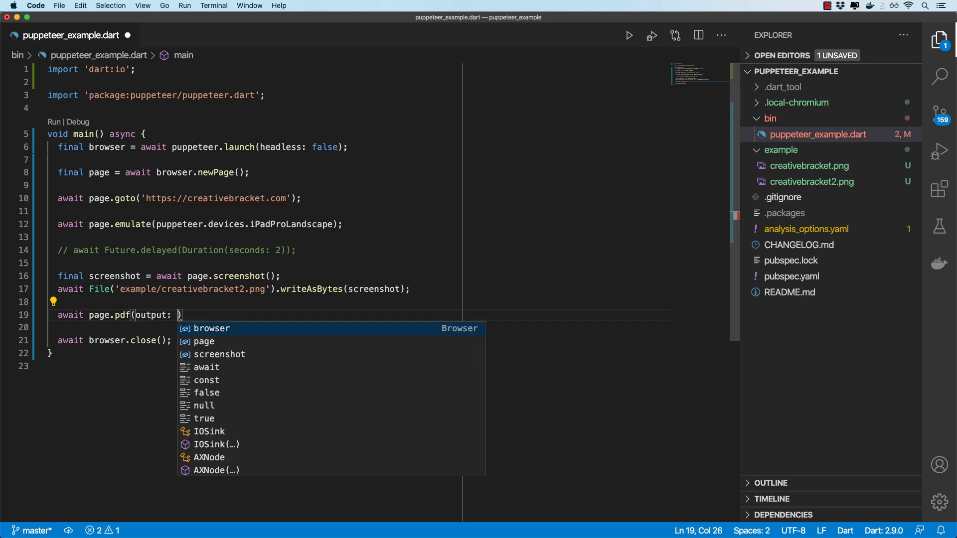
{"action": "type", "text": "File"}
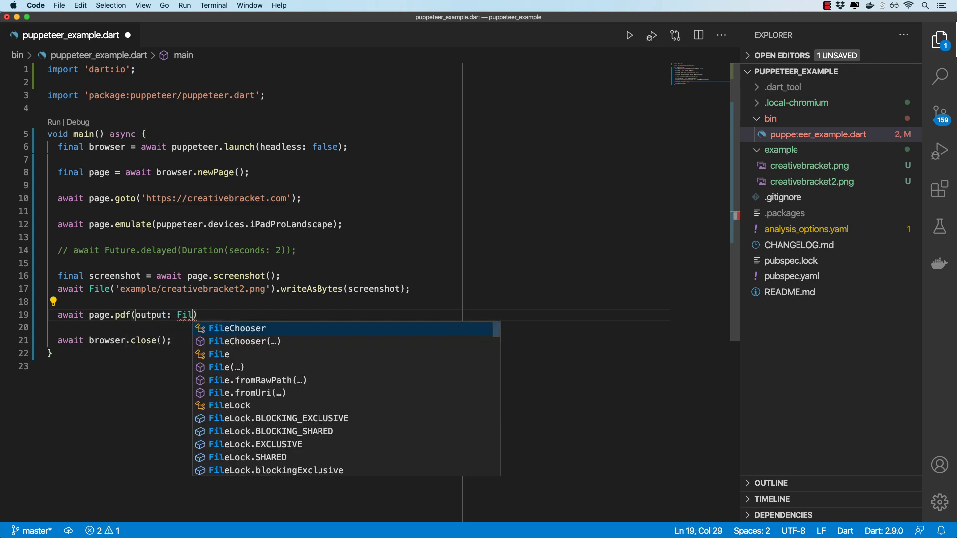
{"action": "type", "text": "('example/"}
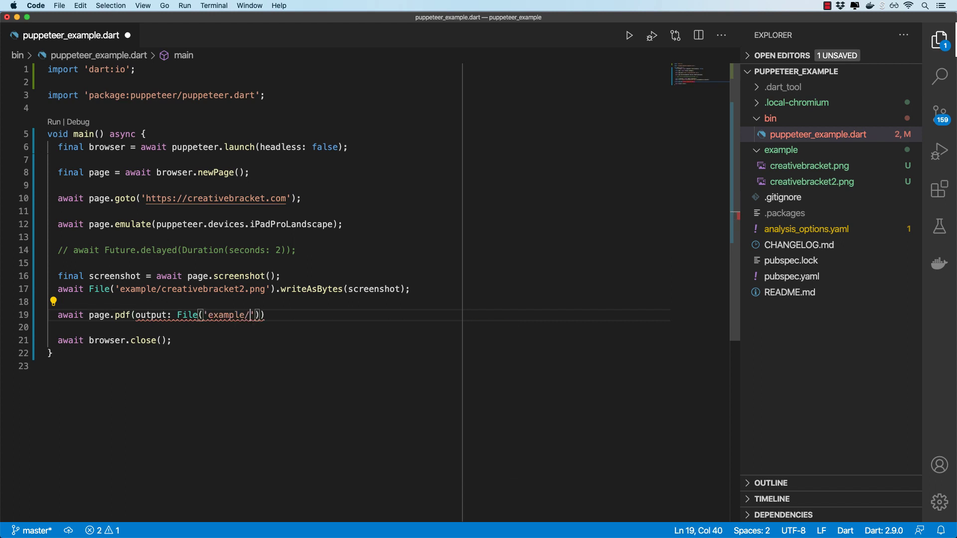
{"action": "type", "text": "creativebracket.pdf"}
{"action": "type", "text": "').openWrit"}
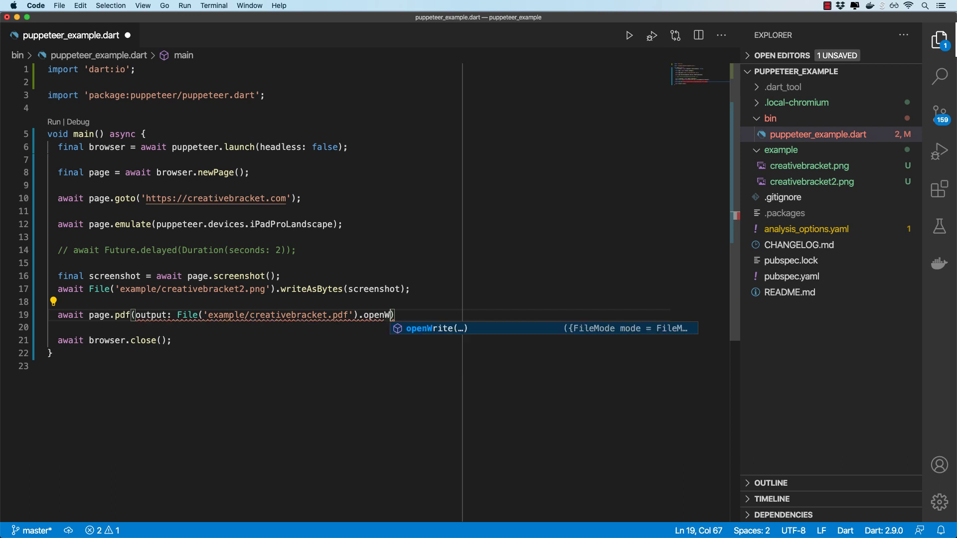
{"action": "type", "text": "e("}
{"action": "key", "text": "Right"}
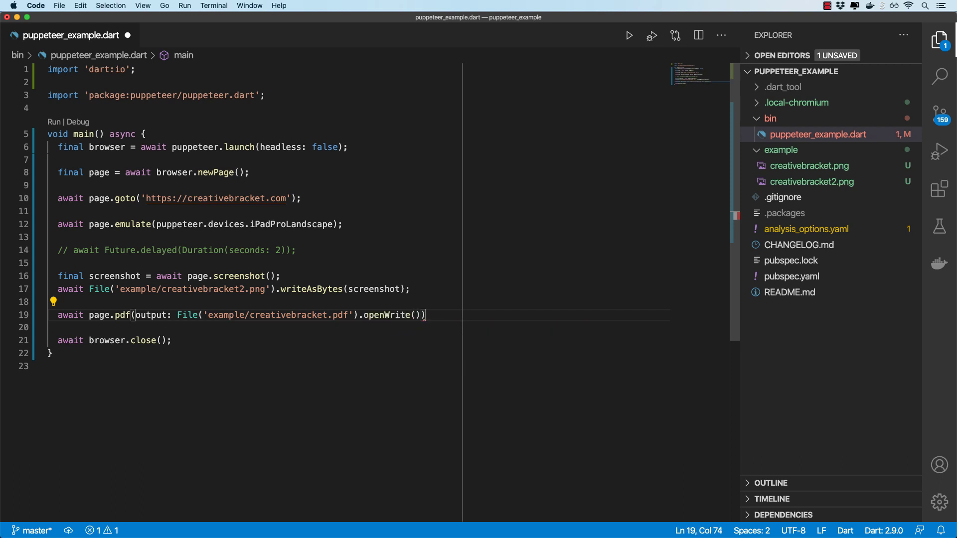
{"action": "type", "text": ";"}
{"action": "key", "text": "super+s"}
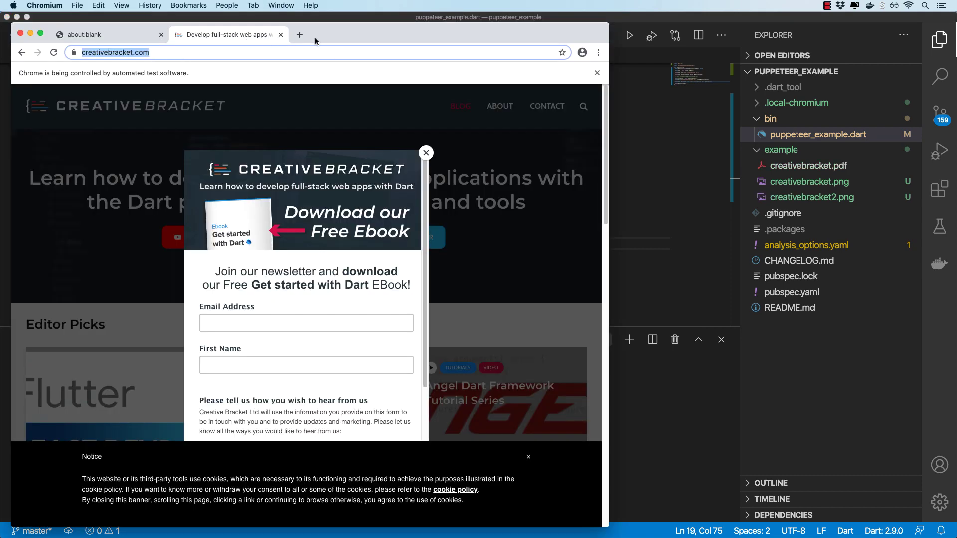
Close the automated Chromium window and highlight the page.pdf call on line 19
{"action": "left_click", "coordinate": [20, 35]}
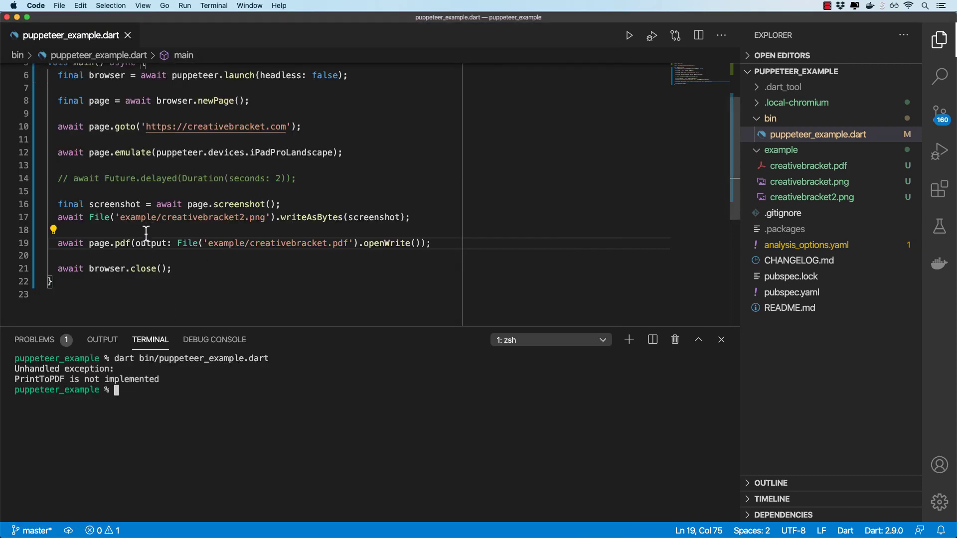
{"action": "left_click_drag", "start_coordinate": [89, 243], "coordinate": [352, 246]}
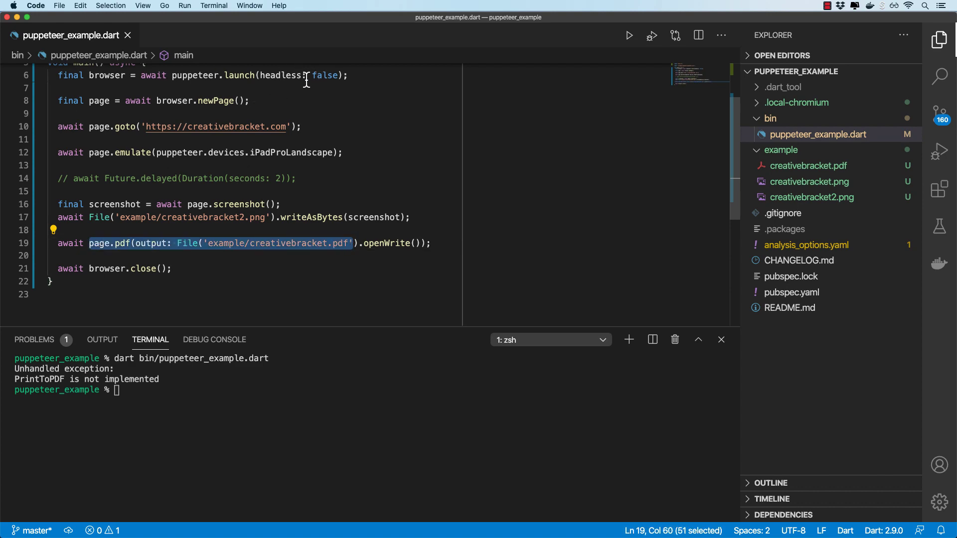
{"action": "scroll", "coordinate": [299, 83], "scroll_direction": "up", "scroll_amount": 1}
Change headless from false to true on line 6 and save the script
{"action": "double_click", "coordinate": [325, 110]}
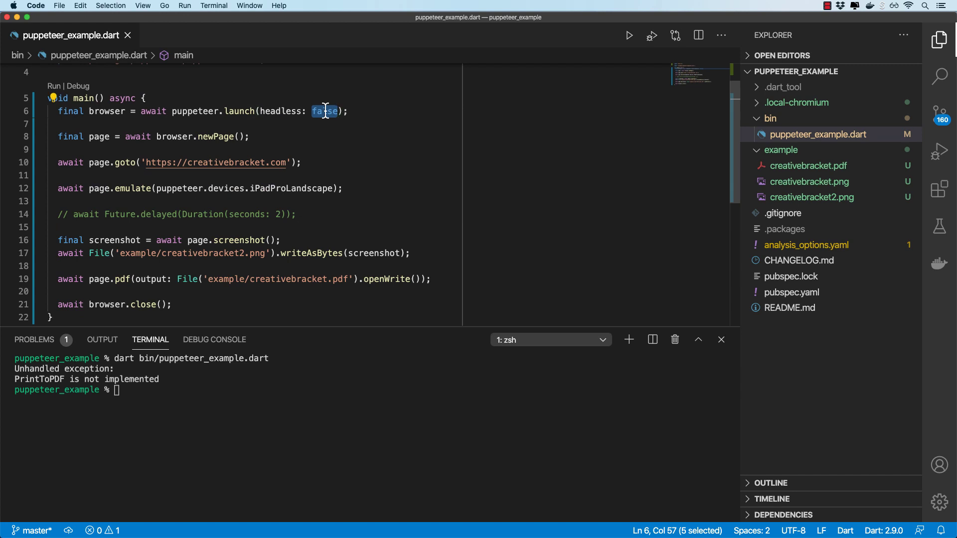
{"action": "type", "text": "true"}
{"action": "key", "text": "Escape"}
{"action": "left_click", "coordinate": [170, 398]}
Clear the terminal and rerun the previous Dart script command in headless mode
{"action": "key", "text": "ctrl+l"}
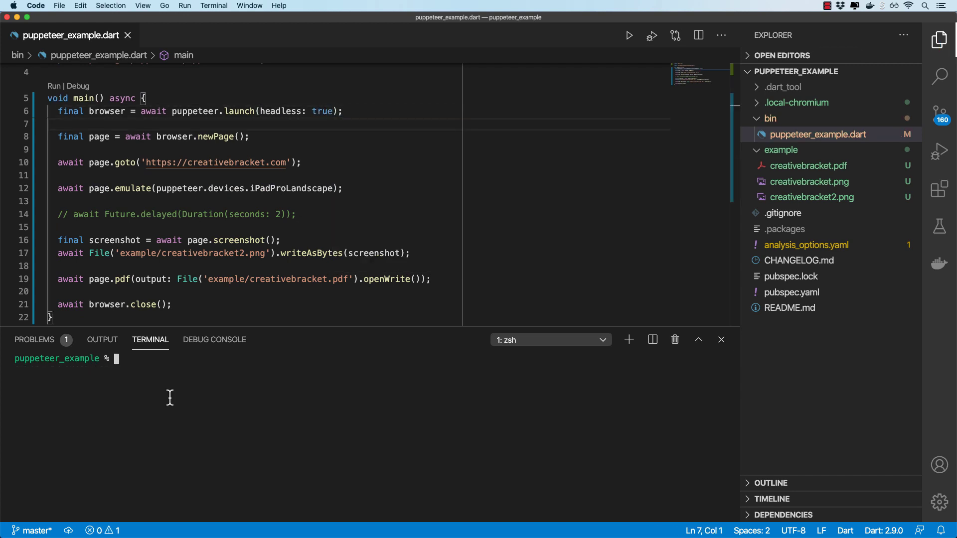
{"action": "key", "text": "Up"}
{"action": "key", "text": "Return"}
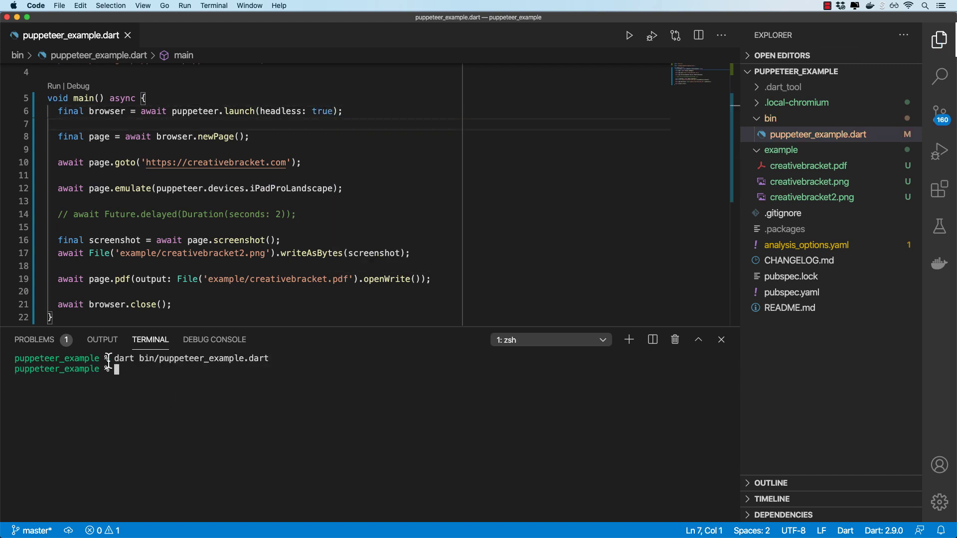
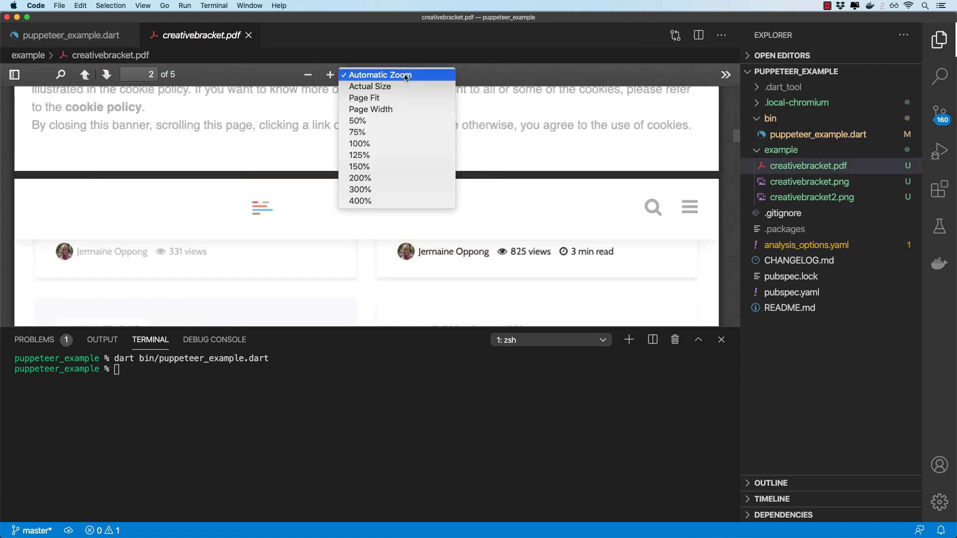
Show the creativebracket PDF at 100% zoom and hide the terminal panel
{"action": "left_click", "coordinate": [379, 144]}
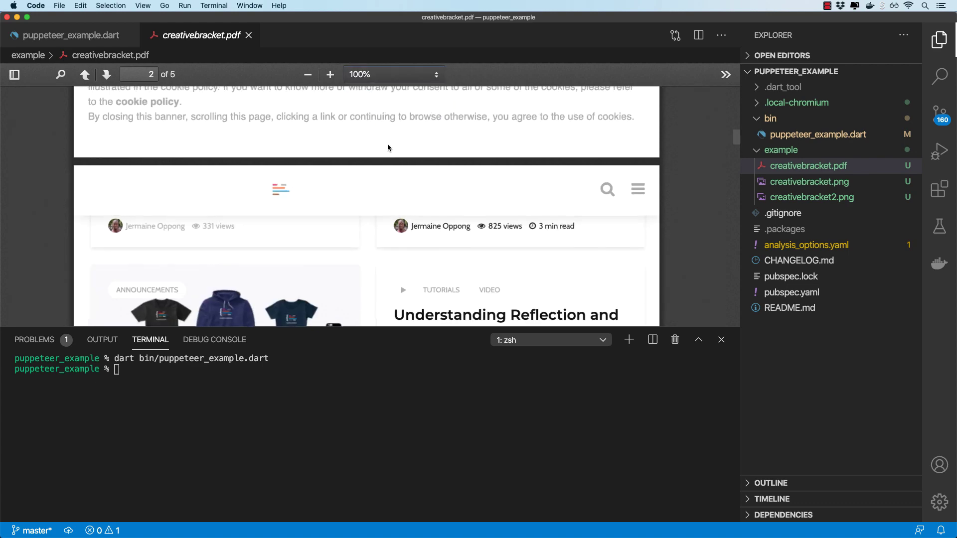
{"action": "scroll", "coordinate": [448, 225], "scroll_direction": "up", "scroll_amount": 8}
{"action": "scroll", "coordinate": [612, 298], "scroll_direction": "up", "scroll_amount": 5}
{"action": "left_click", "coordinate": [719, 341]}
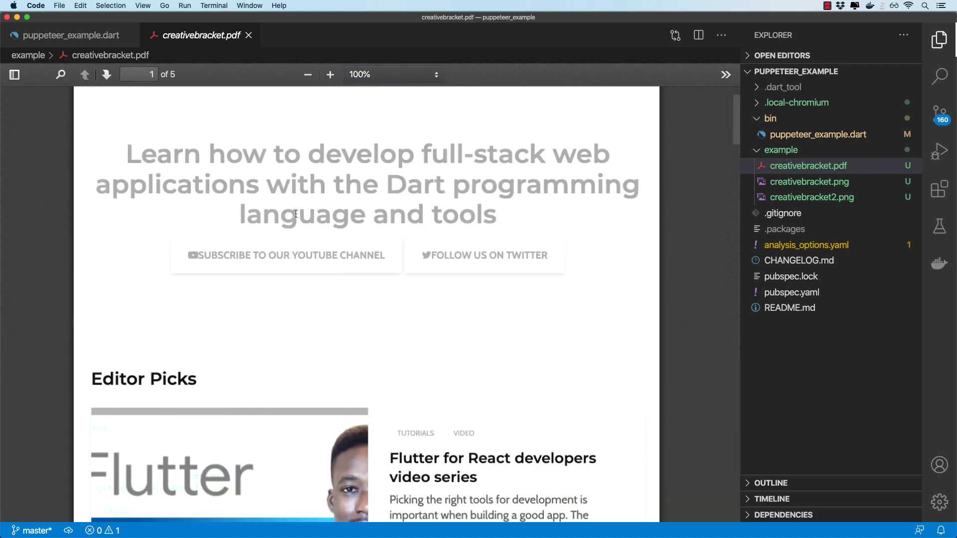
{"action": "scroll", "coordinate": [290, 207], "scroll_direction": "up", "scroll_amount": 2}
{"action": "scroll", "coordinate": [290, 207], "scroll_direction": "down", "scroll_amount": 10}
{"action": "scroll", "coordinate": [290, 206], "scroll_direction": "down", "scroll_amount": 5}
{"action": "scroll", "coordinate": [292, 209], "scroll_direction": "up", "scroll_amount": 8}
{"action": "scroll", "coordinate": [292, 209], "scroll_direction": "up", "scroll_amount": 6}
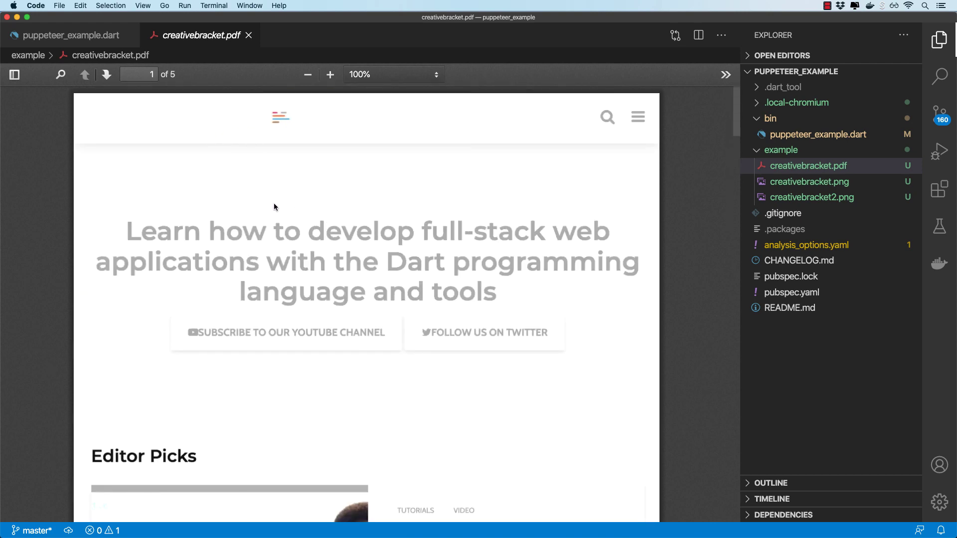
Close the PDF preview and add printBackground: true to the page.pdf() call
{"action": "left_click", "coordinate": [71, 34]}
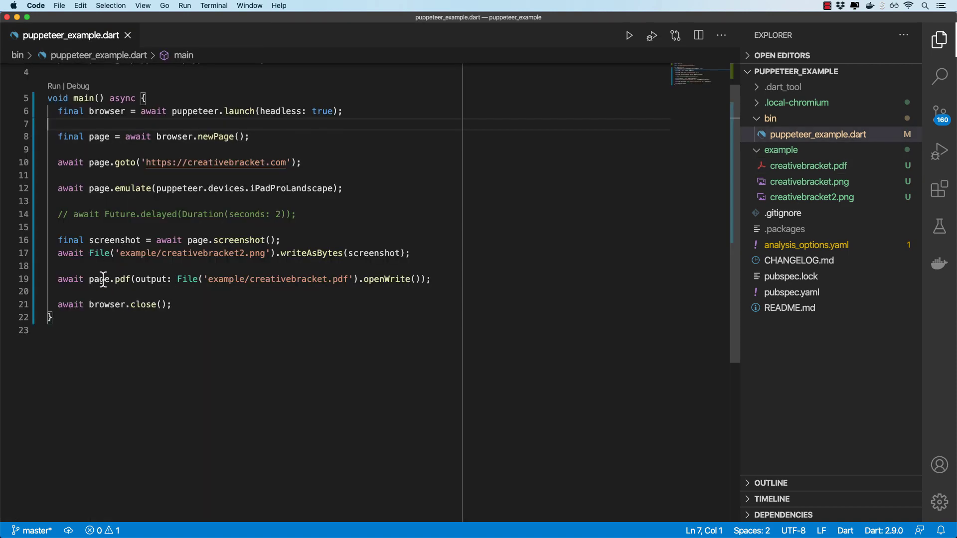
{"action": "left_click", "coordinate": [135, 279]}
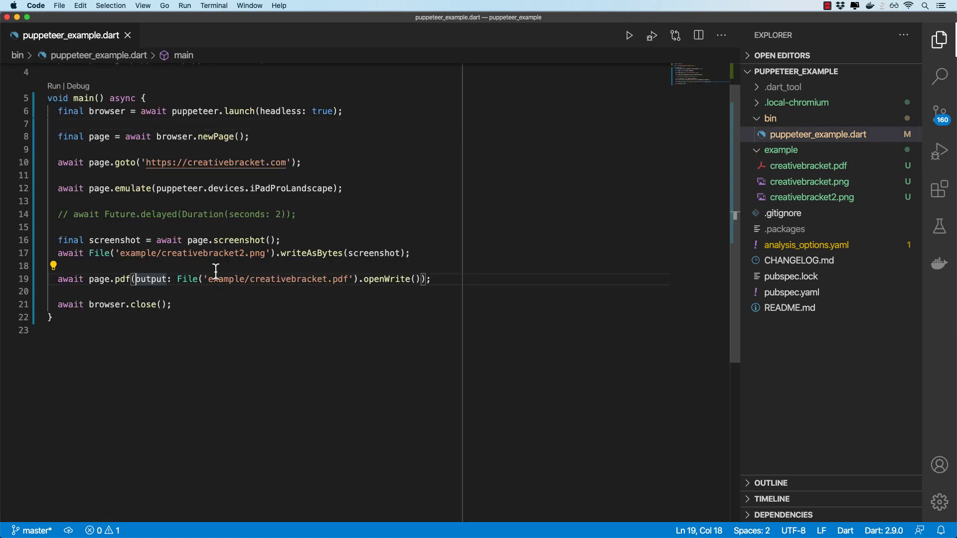
{"action": "key", "text": "End"}
{"action": "key", "text": "Left"}
{"action": "key", "text": "Left"}
{"action": "type", "text": ", prin"}
{"action": "key", "text": "Tab"}
{"action": "type", "text": "true,"}
{"action": "key", "text": "super+s"}
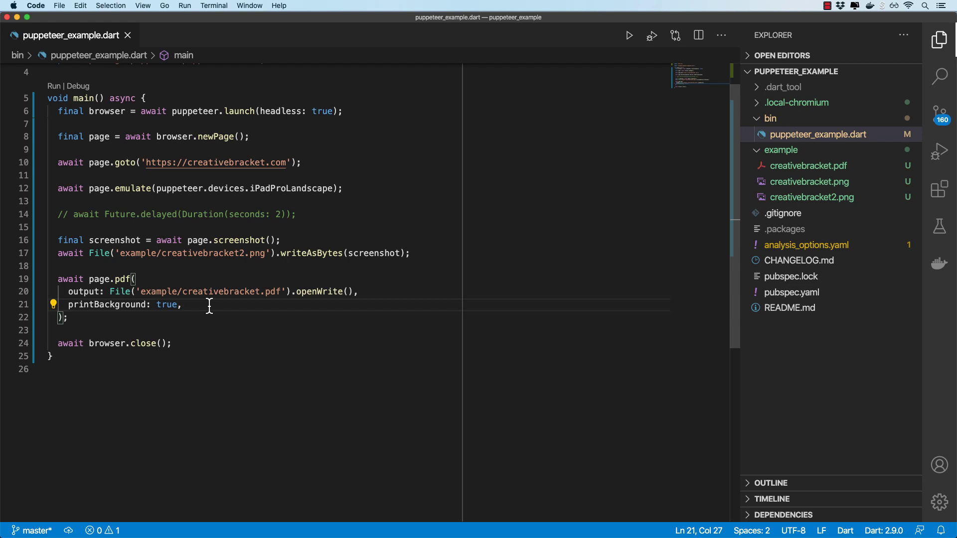
Add format: PaperFormat.a4 to the PDF options, save, and rerun the dart script
{"action": "key", "text": "Return"}
{"action": "type", "text": "format:"}
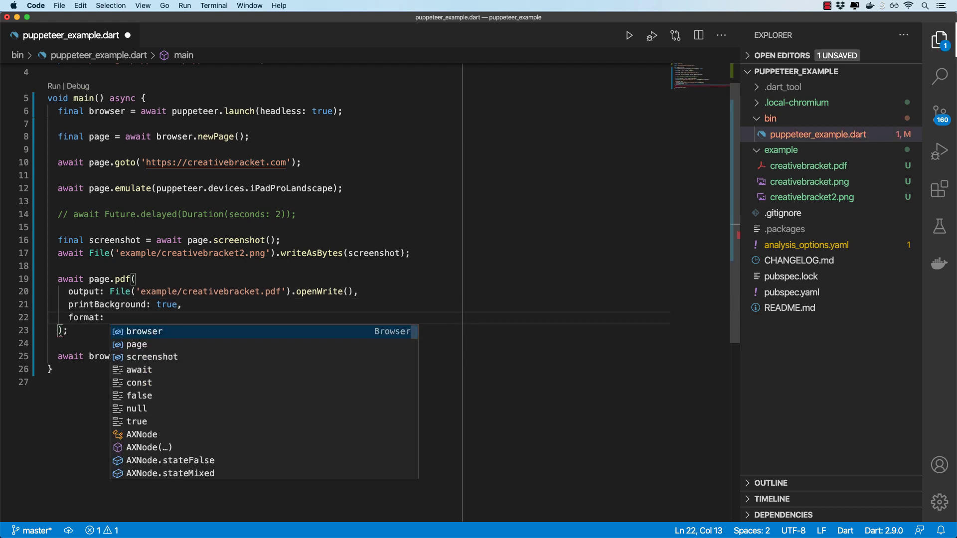
{"action": "type", "text": " P"}
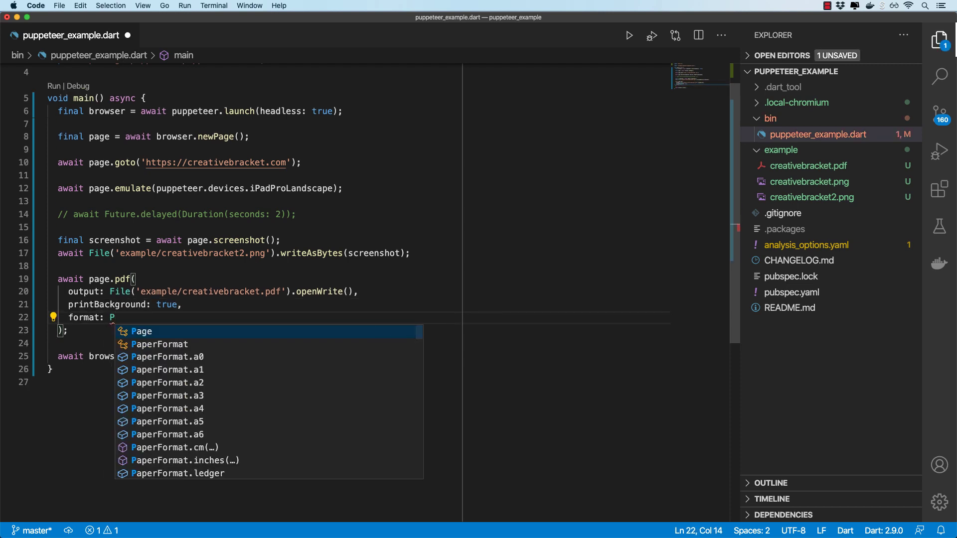
{"action": "type", "text": "ap"}
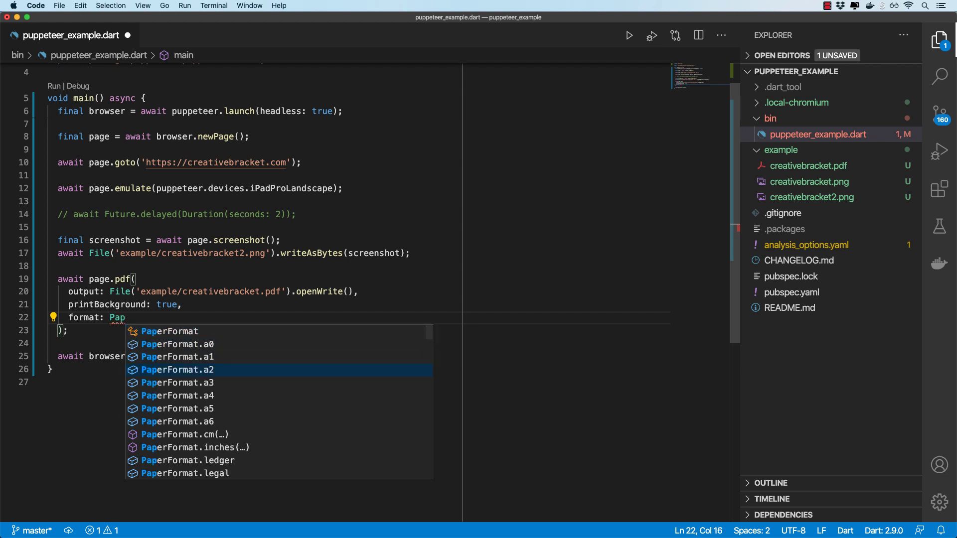
{"action": "key", "text": "Return"}
{"action": "type", "text": ","}
{"action": "key", "text": "super+s"}
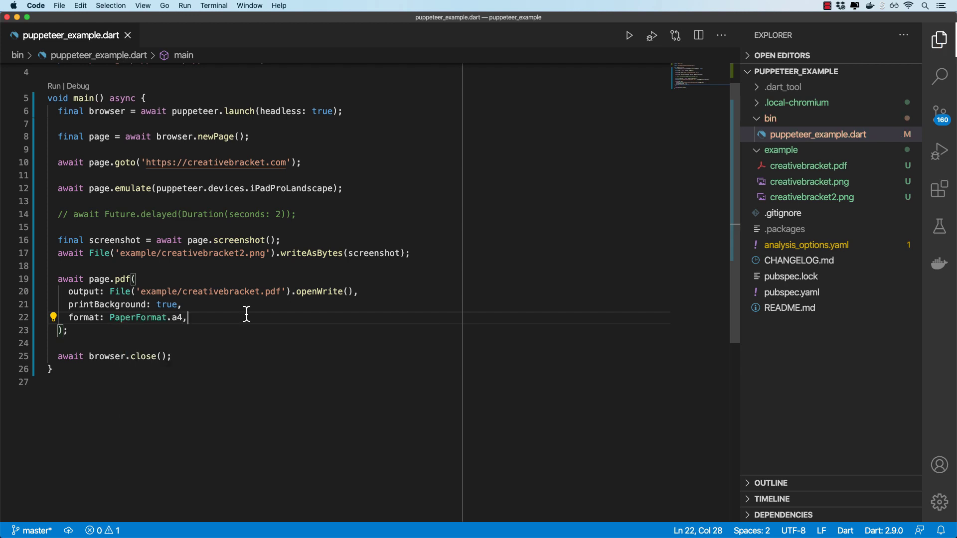
{"action": "key", "text": "ctrl+grave"}
{"action": "key", "text": "Up"}
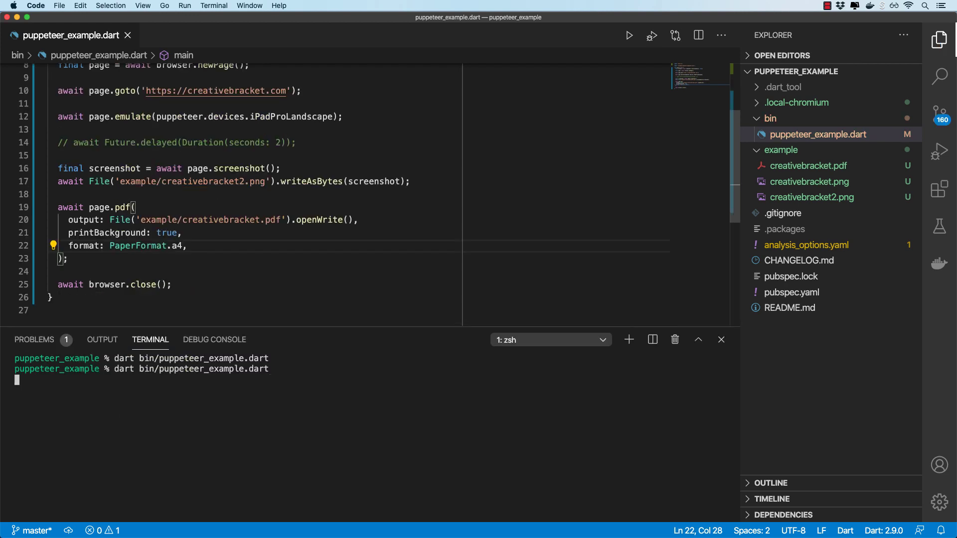
{"action": "key", "text": "Return"}
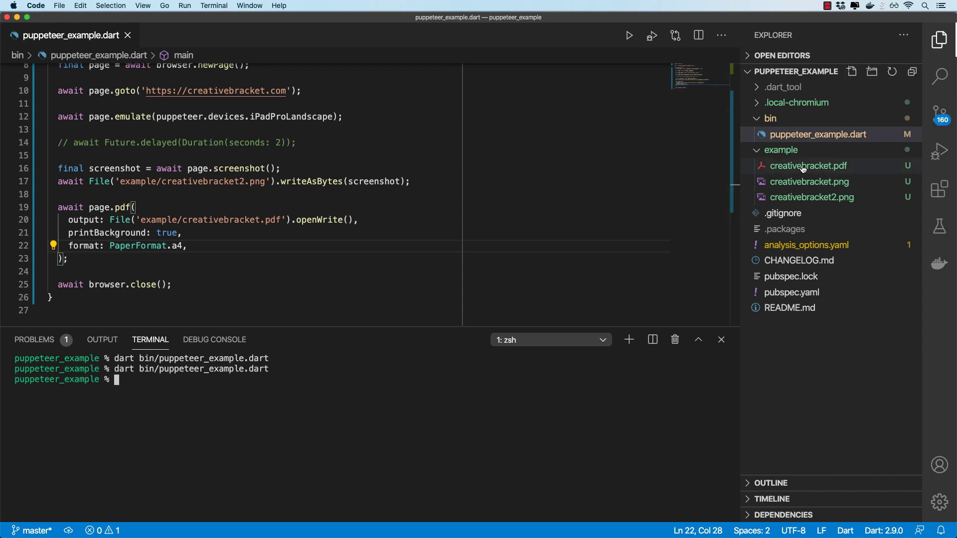
{"action": "left_click", "coordinate": [808, 166]}
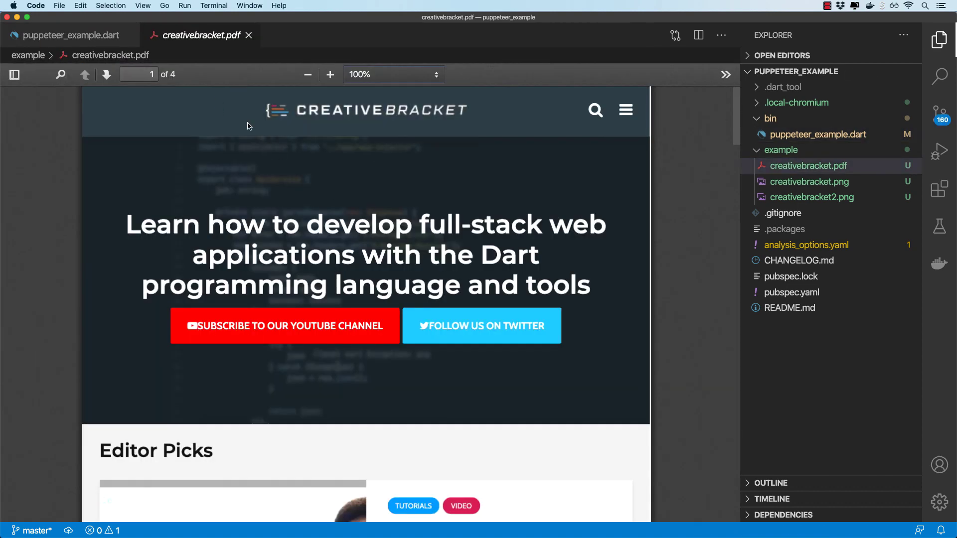
{"action": "scroll", "coordinate": [247, 165], "scroll_direction": "down", "scroll_amount": 5}
{"action": "scroll", "coordinate": [254, 187], "scroll_direction": "down", "scroll_amount": 5}
{"action": "scroll", "coordinate": [257, 195], "scroll_direction": "down", "scroll_amount": 5}
{"action": "scroll", "coordinate": [259, 199], "scroll_direction": "down", "scroll_amount": 3}
{"action": "scroll", "coordinate": [260, 199], "scroll_direction": "down", "scroll_amount": 5}
{"action": "scroll", "coordinate": [262, 202], "scroll_direction": "down", "scroll_amount": 5}
{"action": "scroll", "coordinate": [266, 210], "scroll_direction": "up", "scroll_amount": 5}
{"action": "scroll", "coordinate": [269, 213], "scroll_direction": "up", "scroll_amount": 5}
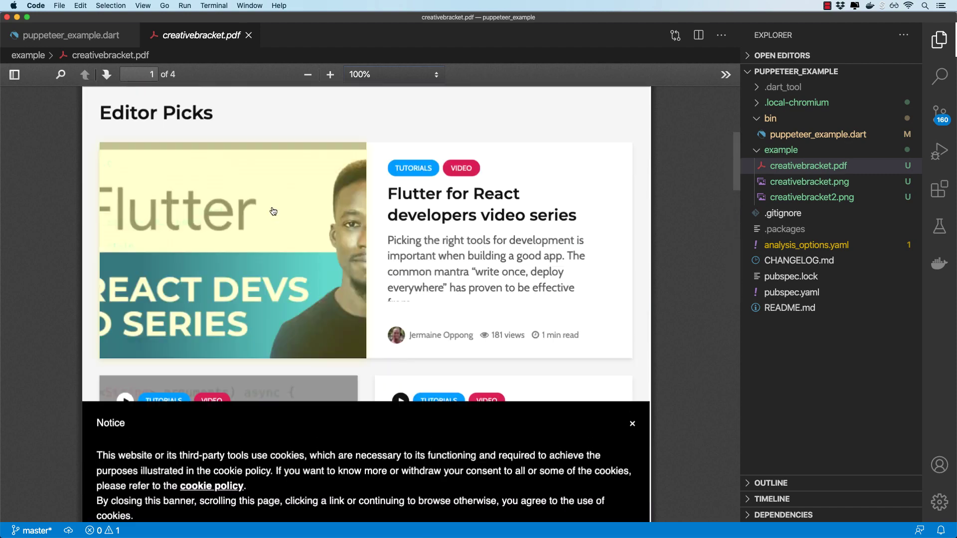
{"action": "key", "text": "super+w"}
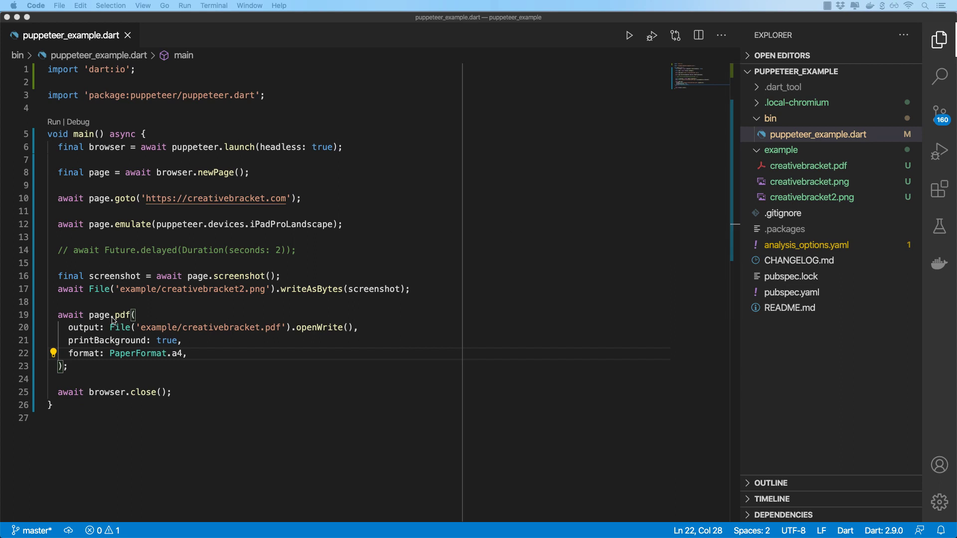
Comment out the page.pdf call and set headless to false
{"action": "left_click_drag", "start_coordinate": [68, 367], "coordinate": [59, 315]}
{"action": "key", "text": "super+slash"}
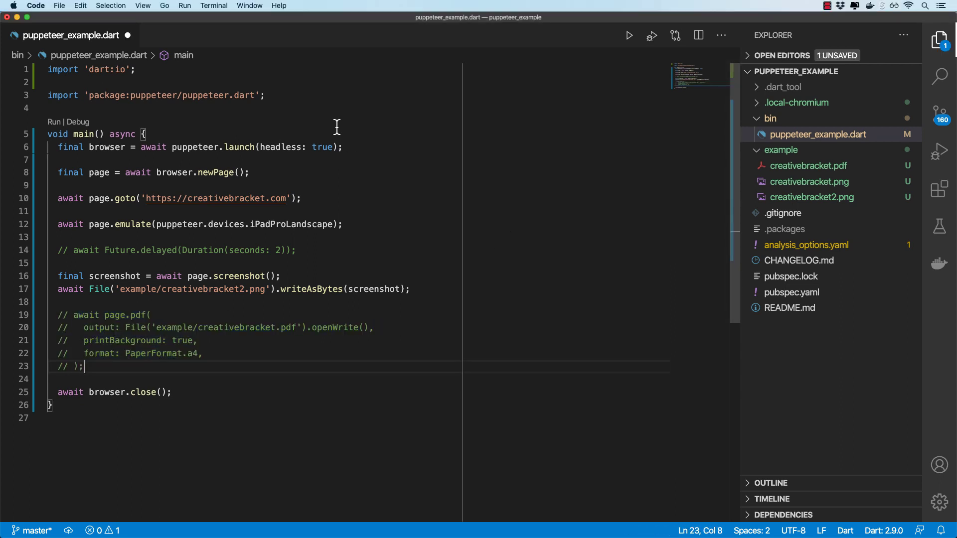
{"action": "double_click", "coordinate": [318, 147]}
{"action": "type", "text": "false"}
{"action": "key", "text": "Escape"}
{"action": "key", "text": "super+s"}
{"action": "left_click", "coordinate": [169, 365]}
Add a title variable from page.evaluate('() => document.title')
{"action": "key", "text": "Return"}
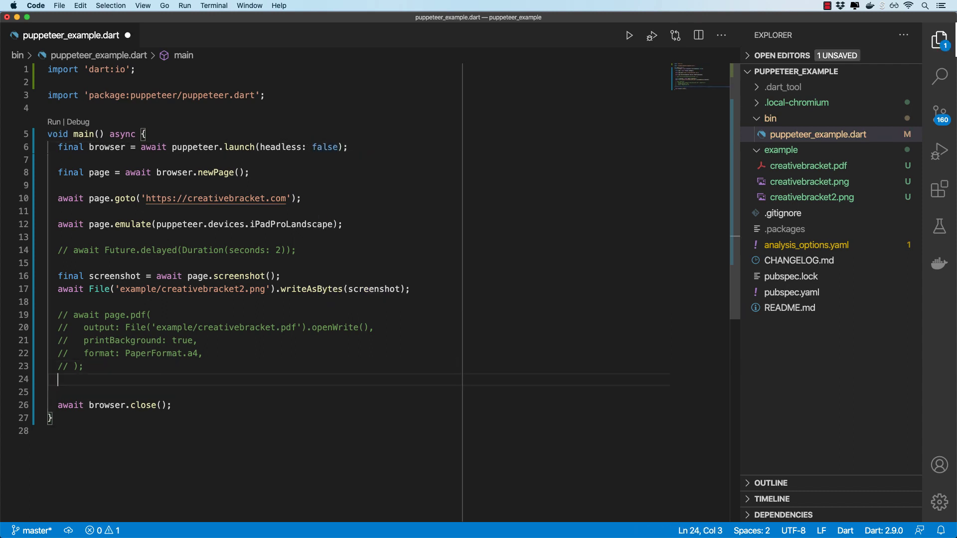
{"action": "type", "text": "final title = "}
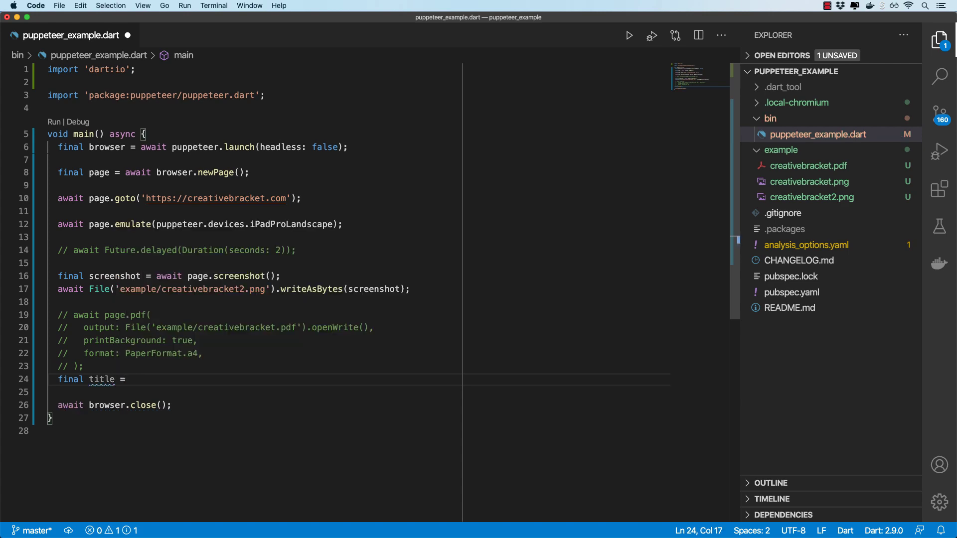
{"action": "type", "text": "await page.ev"}
{"action": "key", "text": "Return"}
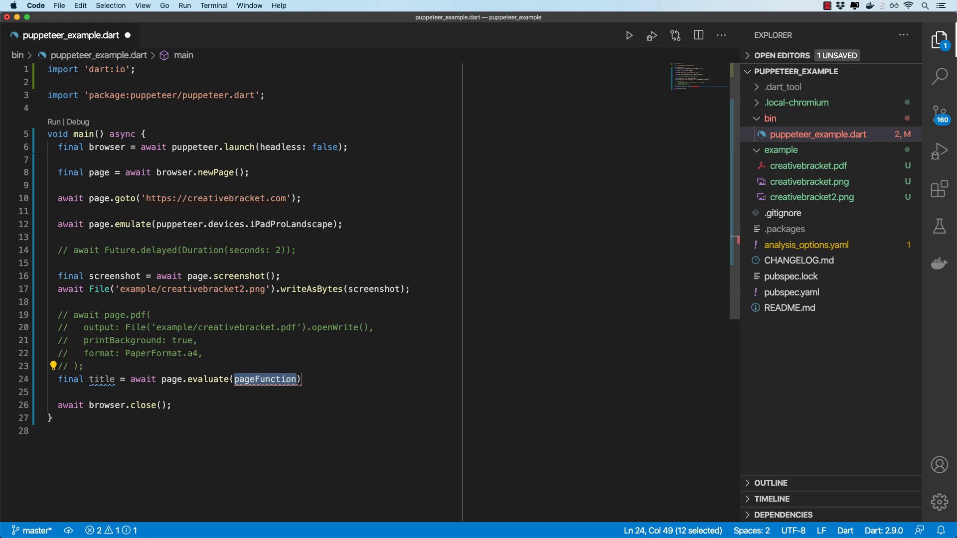
{"action": "type", "text": "'"}
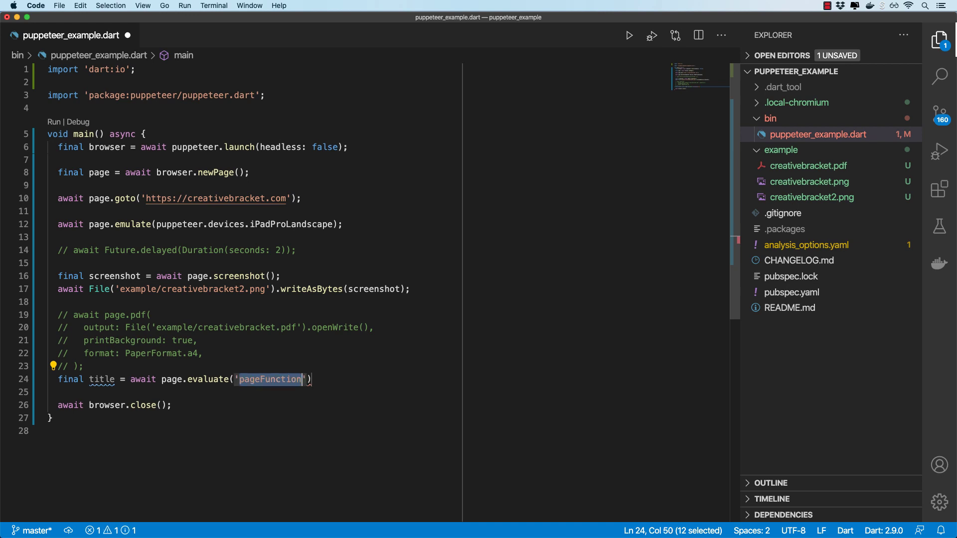
{"action": "type", "text": "() => doic"}
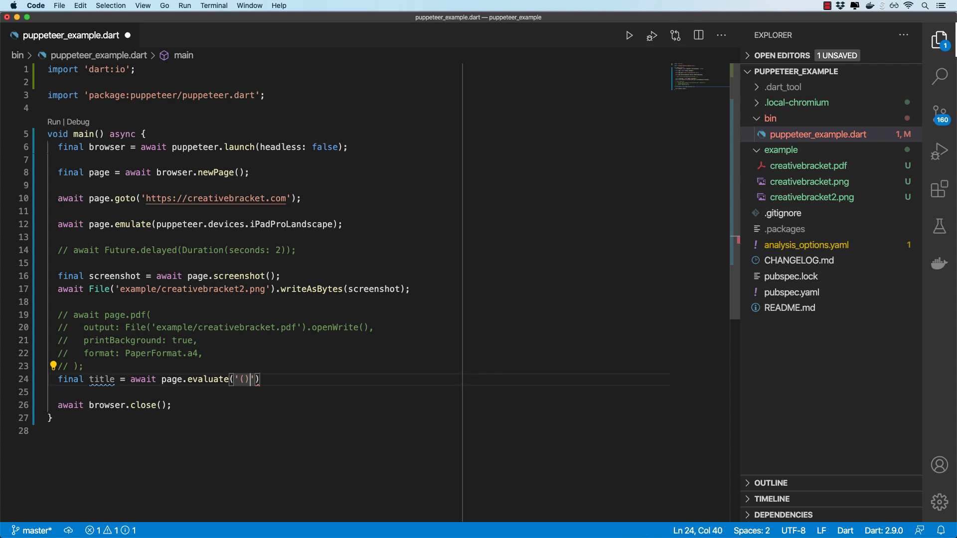
{"action": "type", "text": "um"}
{"action": "key", "text": "BackSpace"}
{"action": "key", "text": "BackSpace"}
{"action": "key", "text": "BackSpace"}
{"action": "type", "text": "cument.title"}
{"action": "key", "text": "End"}
{"action": "type", "text": ";"}
{"action": "left_click_drag", "start_coordinate": [237, 379], "coordinate": [345, 378]}
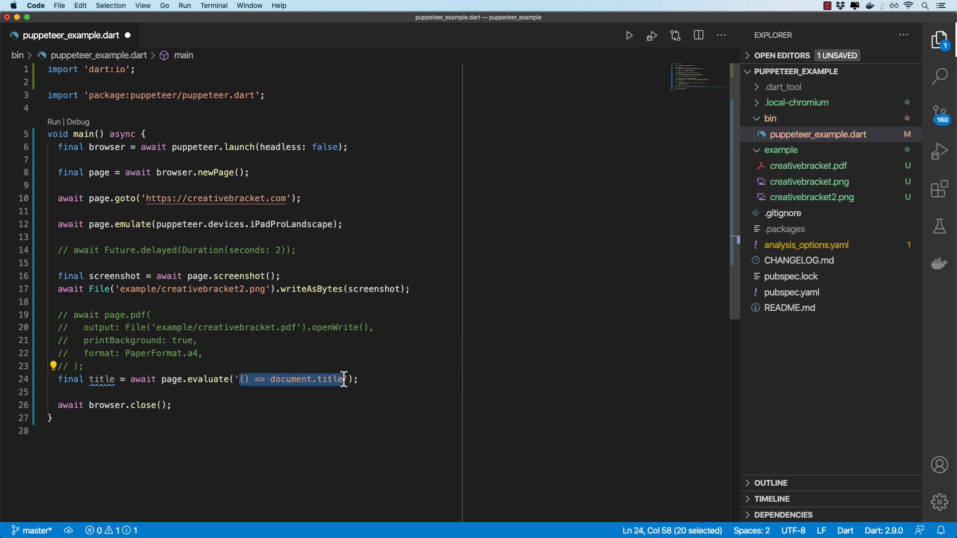
{"action": "left_click", "coordinate": [262, 378]}
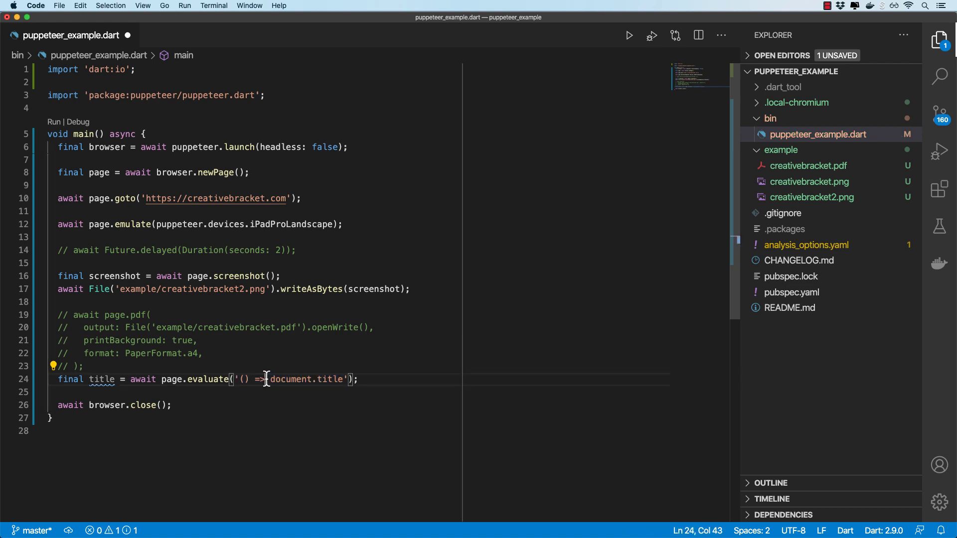
{"action": "left_click_drag", "start_coordinate": [269, 379], "coordinate": [344, 379]}
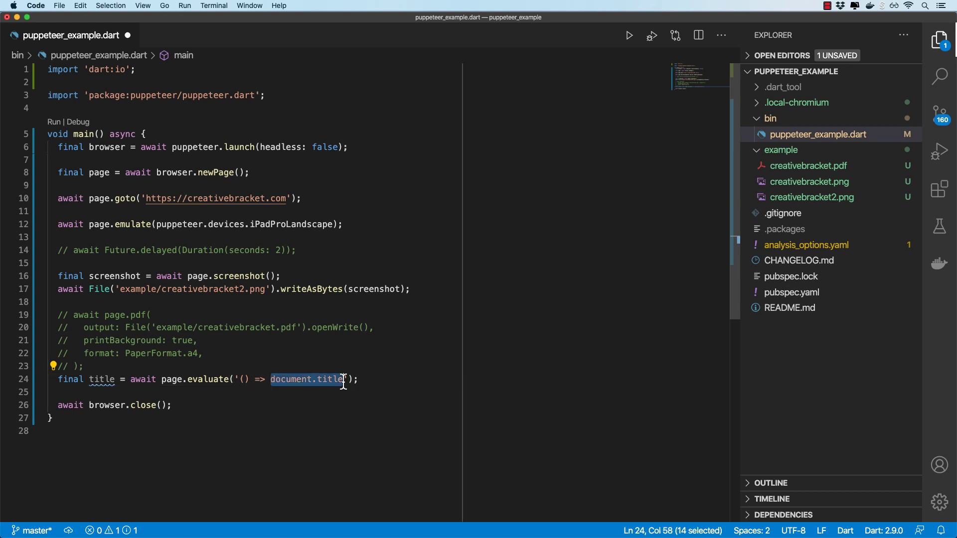
{"action": "key", "text": "End"}
Add print(title), save, and rerun the script to output the page title
{"action": "key", "text": "Return"}
{"action": "type", "text": "print"}
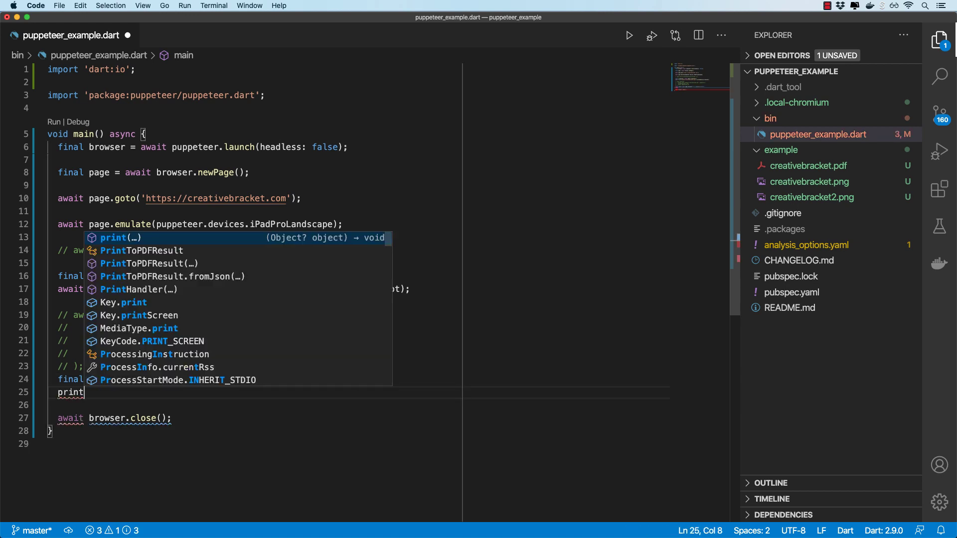
{"action": "type", "text": "(title"}
{"action": "key", "text": "Right"}
{"action": "type", "text": ";"}
{"action": "key", "text": "super+s"}
{"action": "key", "text": "ctrl+grave"}
{"action": "key", "text": "Up"}
{"action": "key", "text": "Return"}
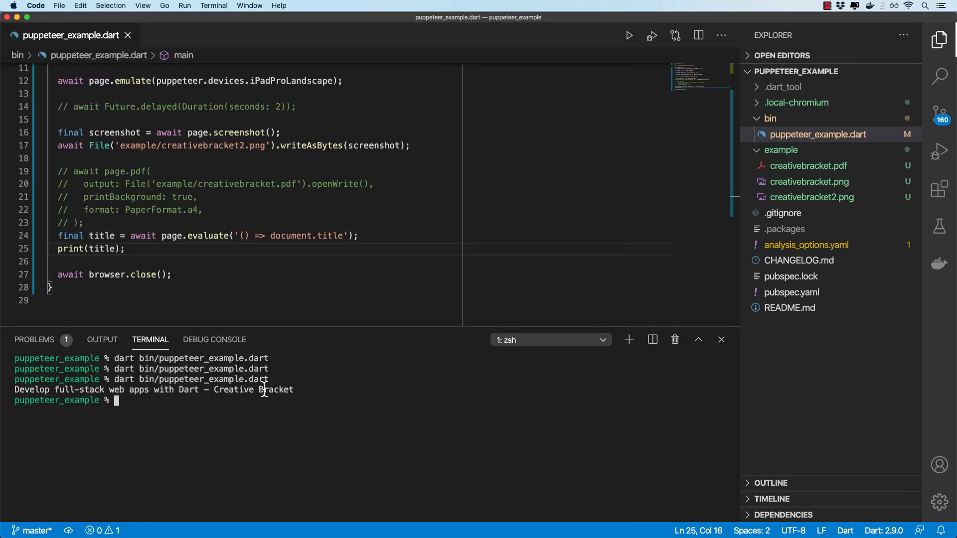
{"action": "left_click_drag", "start_coordinate": [294, 389], "coordinate": [14, 390]}
{"action": "left_click", "coordinate": [172, 248]}
{"action": "mouse_move", "coordinate": [101, 236]}
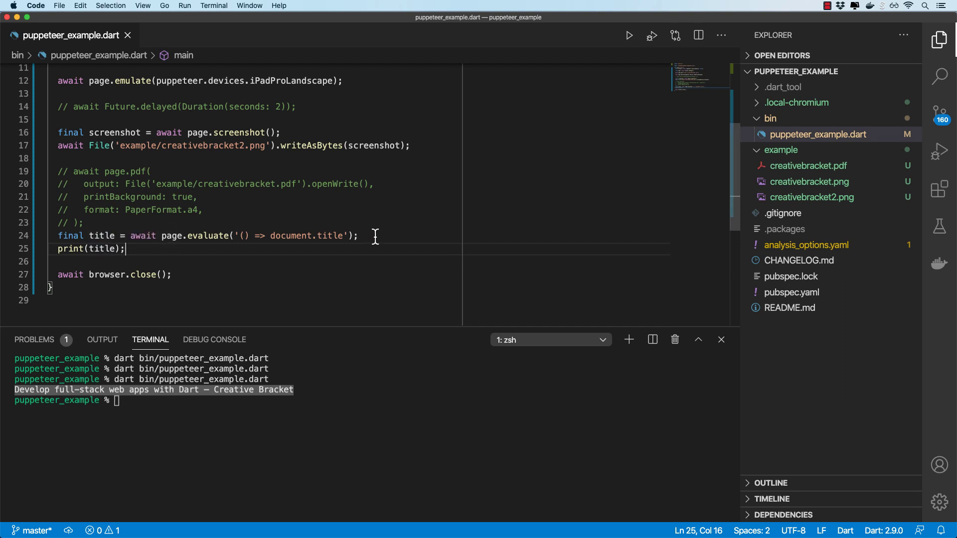
Set coverTitle from querySelector('#cover h1').innerText, print it, save, and rerun the script
{"action": "key", "text": "Return"}
{"action": "key", "text": "Return"}
{"action": "type", "text": "final"}
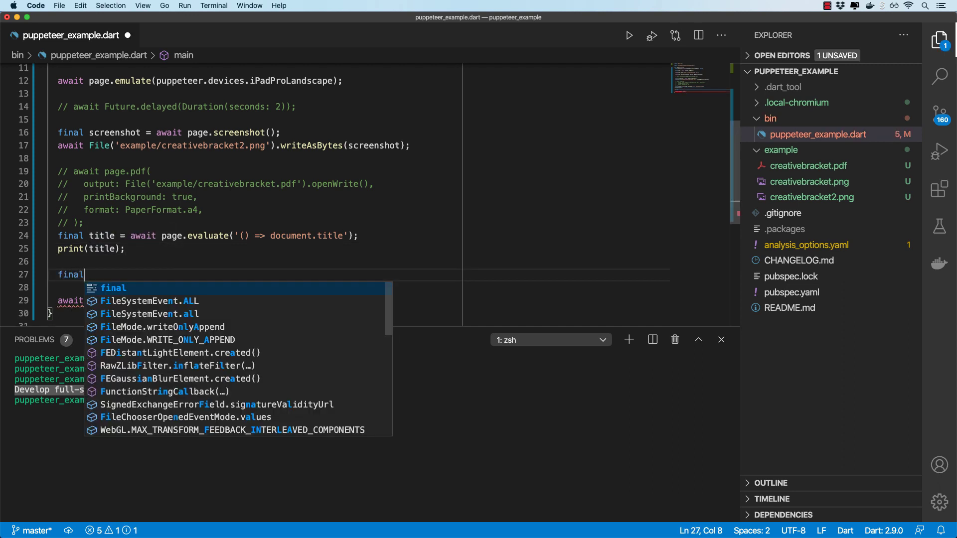
{"action": "type", "text": " coverTitle "}
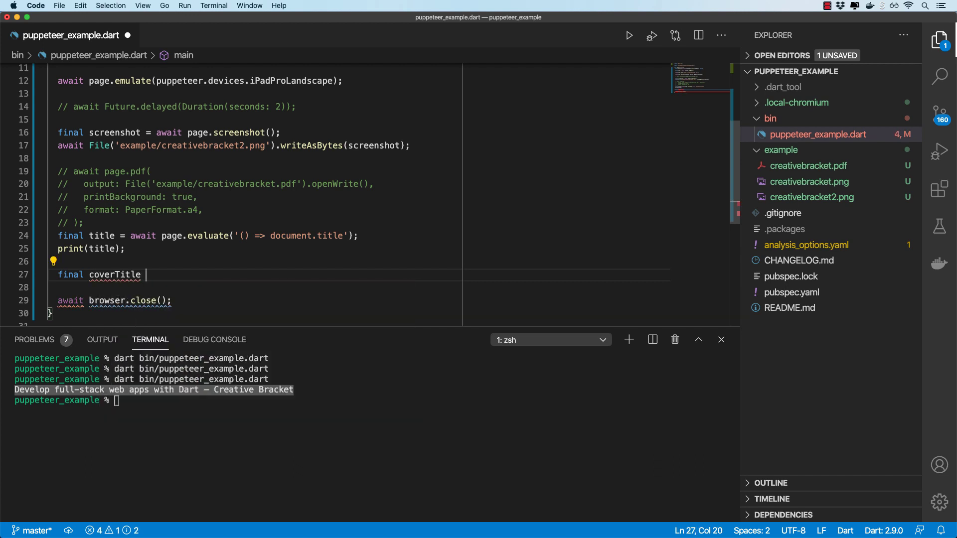
{"action": "type", "text": "= await page.evaluate('() => document.querySelector()"}
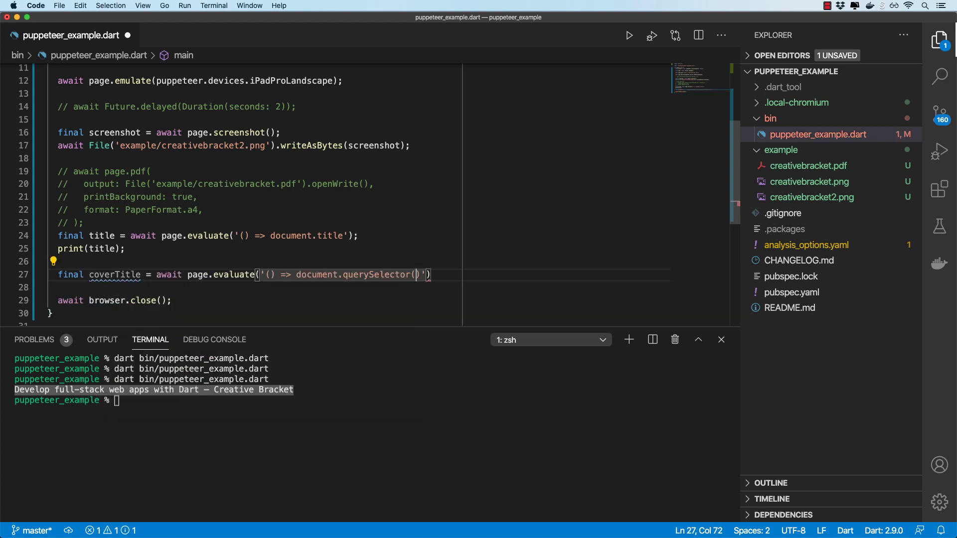
{"action": "type", "text": "\"#cover"}
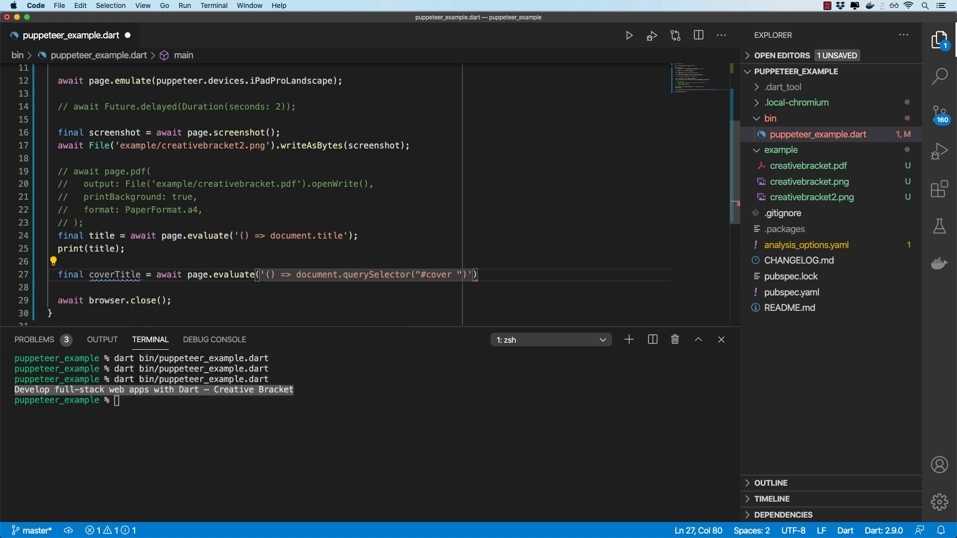
{"action": "type", "text": "h1\")"}
{"action": "type", "text": ".innerText"}
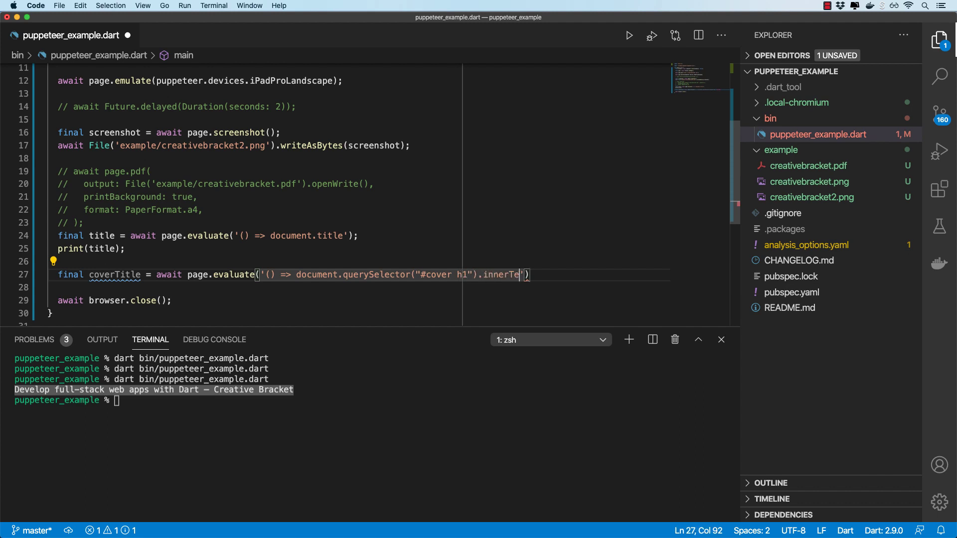
{"action": "key", "text": "End"}
{"action": "type", "text": ";"}
{"action": "key", "text": "Return"}
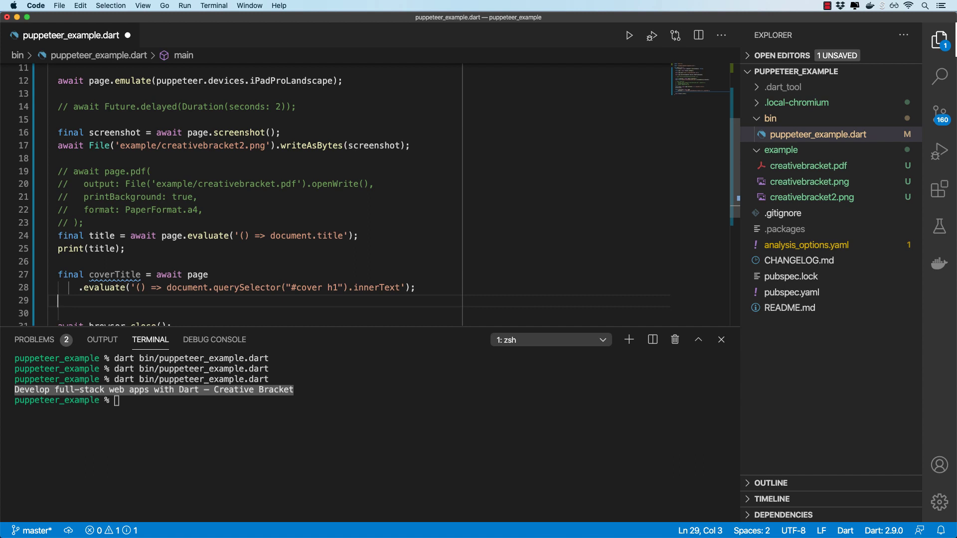
{"action": "type", "text": "print(coverTitle);"}
{"action": "key", "text": "ctrl+s"}
{"action": "type", "text": "dart bin/puppeteer_example.dart"}
{"action": "key", "text": "Return"}
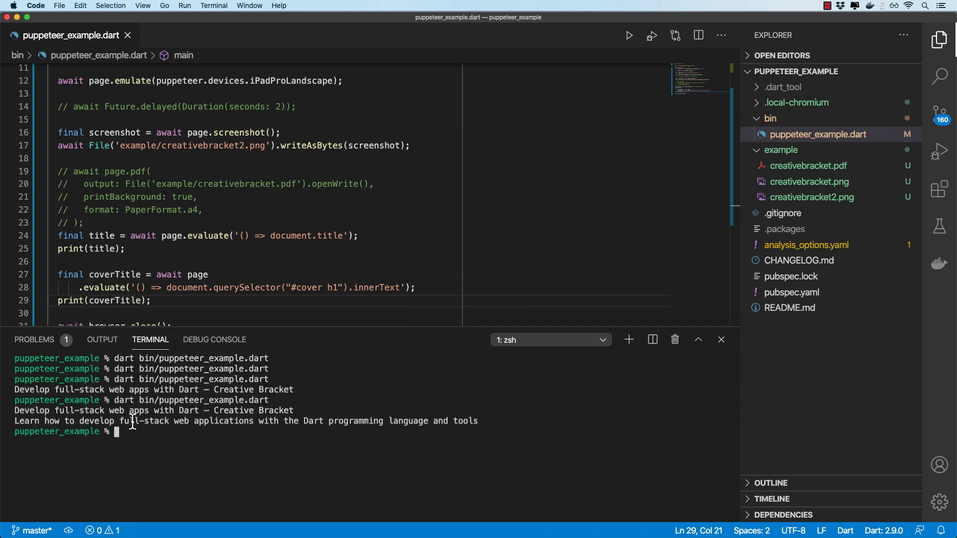
{"action": "left_click_drag", "start_coordinate": [15, 421], "coordinate": [478, 423]}
{"action": "left_click", "coordinate": [300, 448]}
Check creativebracket.pdf, then start a final searchIcon = await page.$('') statement
{"action": "left_click", "coordinate": [808, 166]}
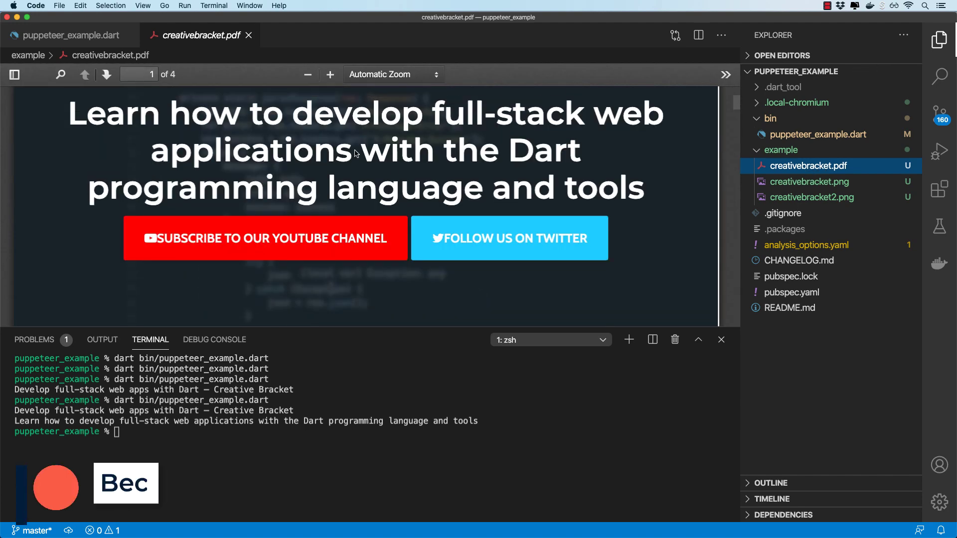
{"action": "left_click", "coordinate": [248, 36]}
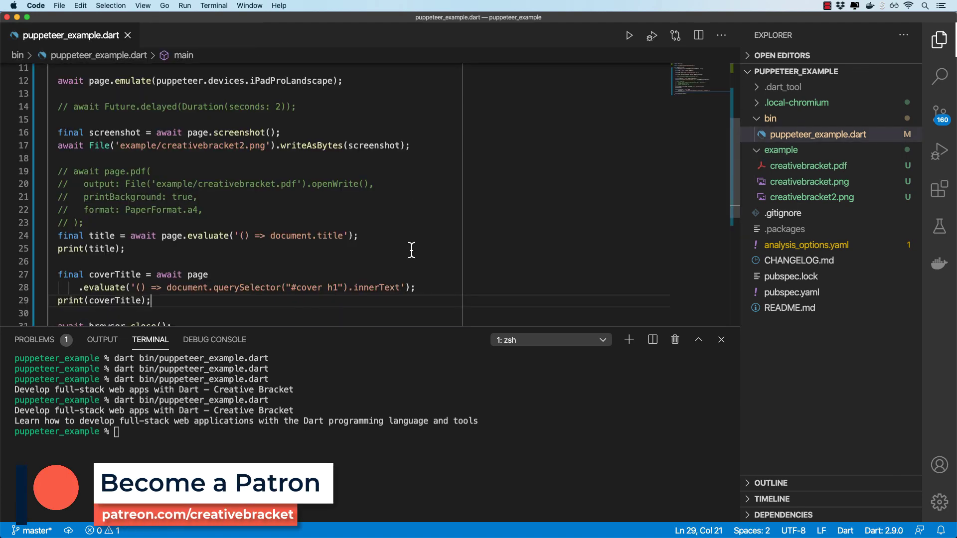
{"action": "scroll", "coordinate": [411, 250], "scroll_direction": "down", "scroll_amount": 3}
{"action": "key", "text": "Return"}
{"action": "key", "text": "Return"}
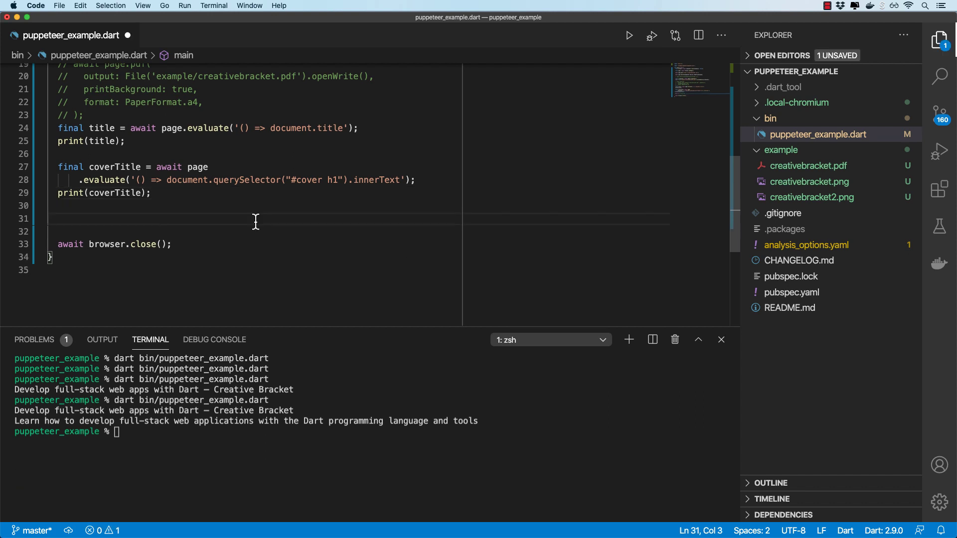
{"action": "type", "text": "final searchIcon = await pa"}
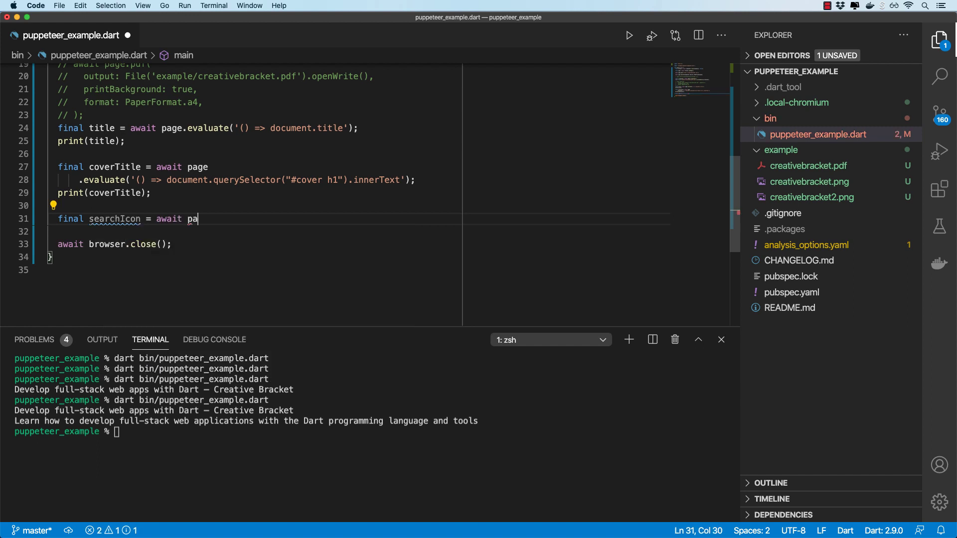
{"action": "type", "text": "ge."}
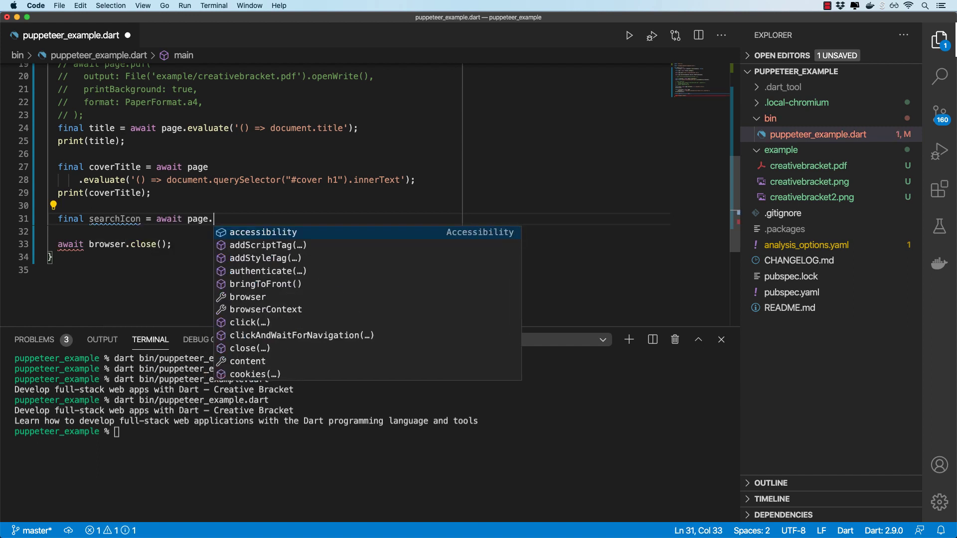
{"action": "type", "text": "$("}
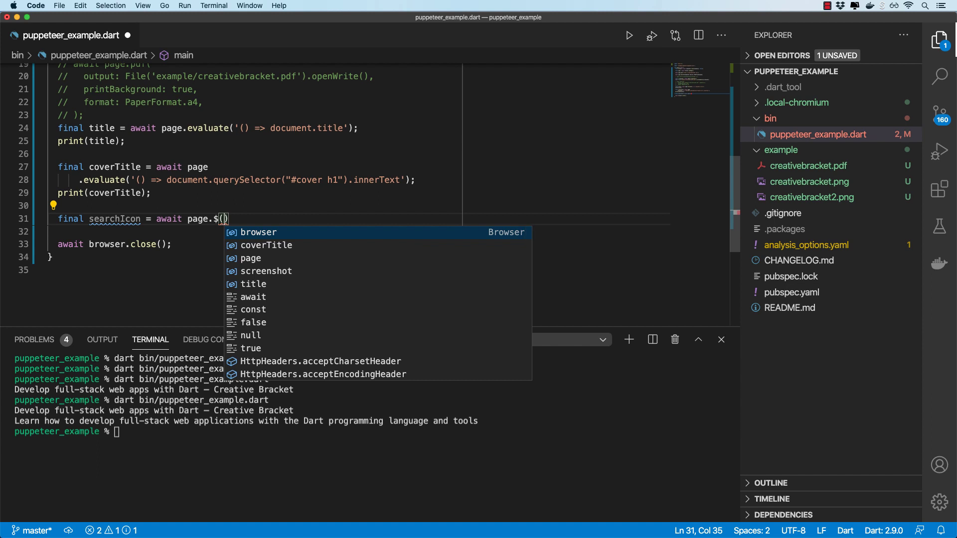
{"action": "type", "text": "'"}
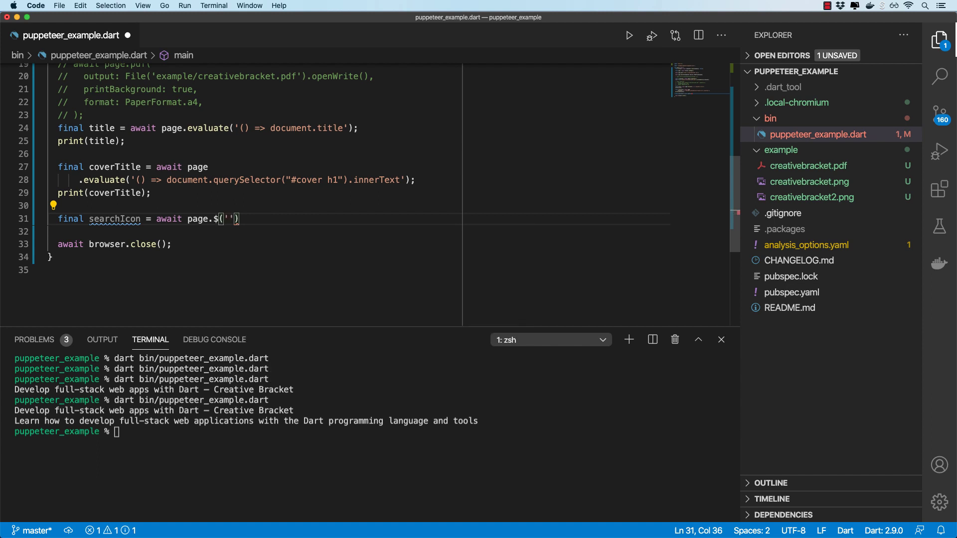
In Firefox DevTools, select the search item's gridlove-action-search class name
{"action": "key", "text": "super+Tab"}
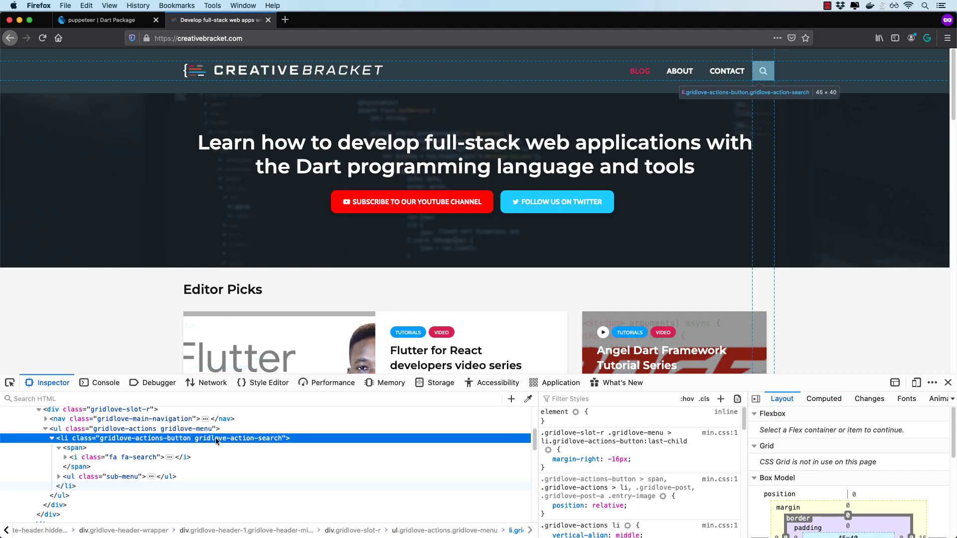
{"action": "double_click", "coordinate": [198, 440]}
{"action": "left_click_drag", "start_coordinate": [196, 439], "coordinate": [286, 439]}
Use '.gridlove-action-search' as the page.$ selector and add await searchIcon.click()
{"action": "key", "text": "super+c"}
{"action": "key", "text": "super+Tab"}
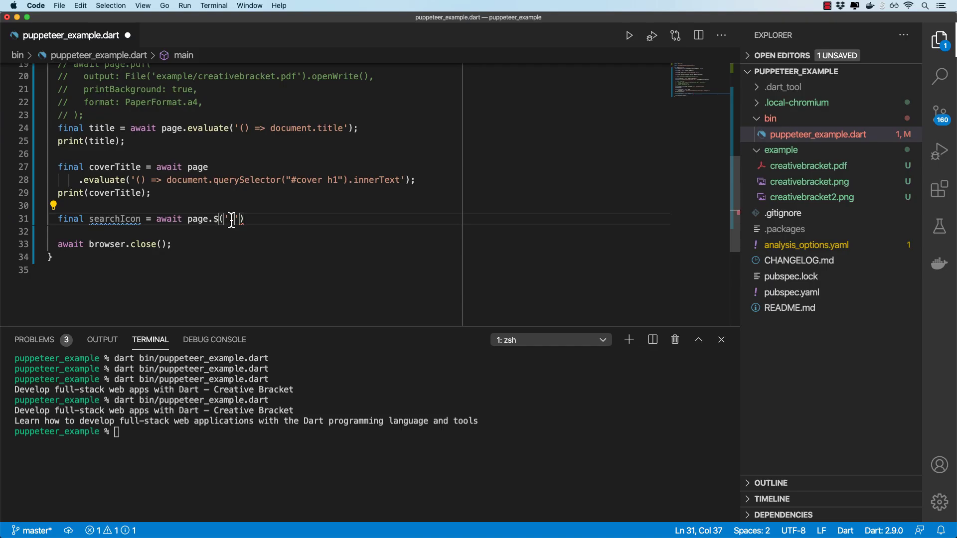
{"action": "key", "text": "super+v"}
{"action": "type", "text": ");"}
{"action": "key", "text": "Return"}
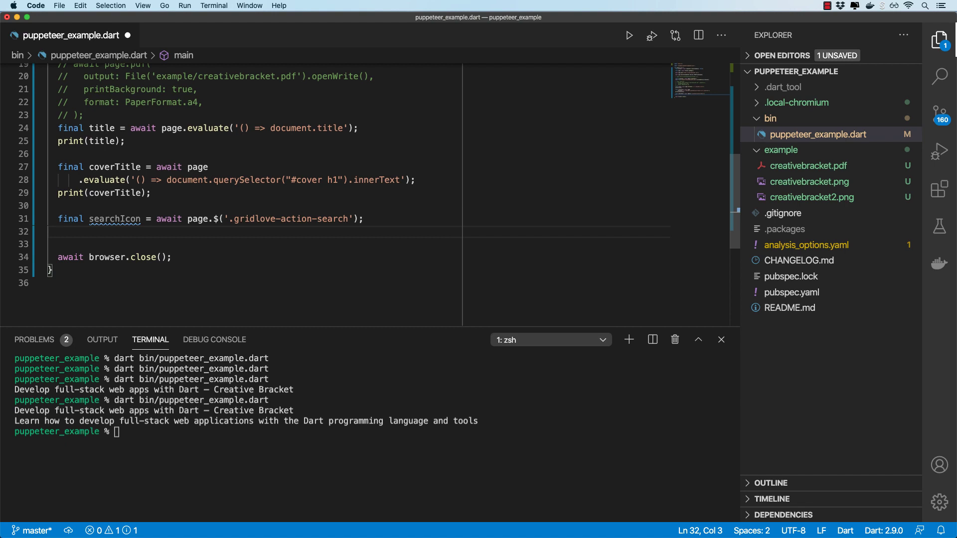
{"action": "type", "text": "await searchIcon"}
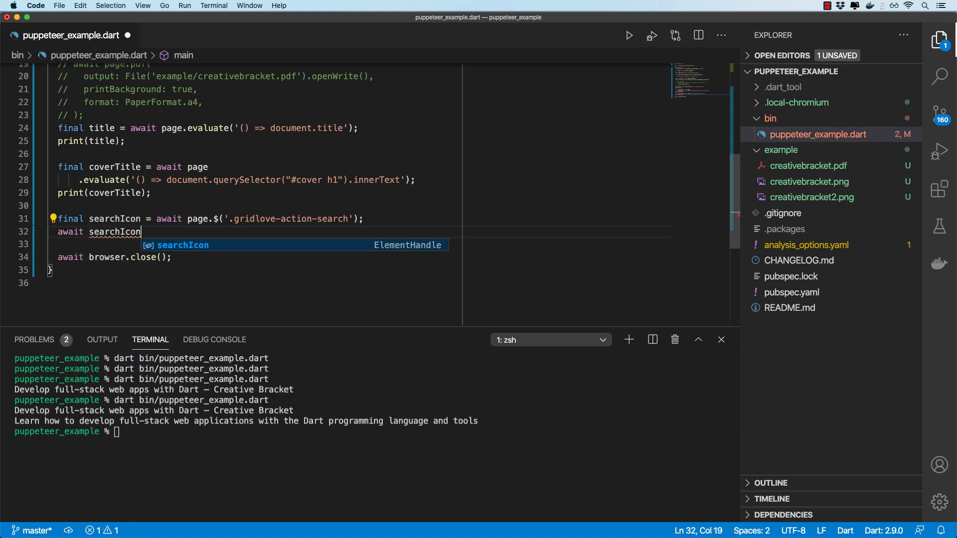
{"action": "type", "text": ".cli"}
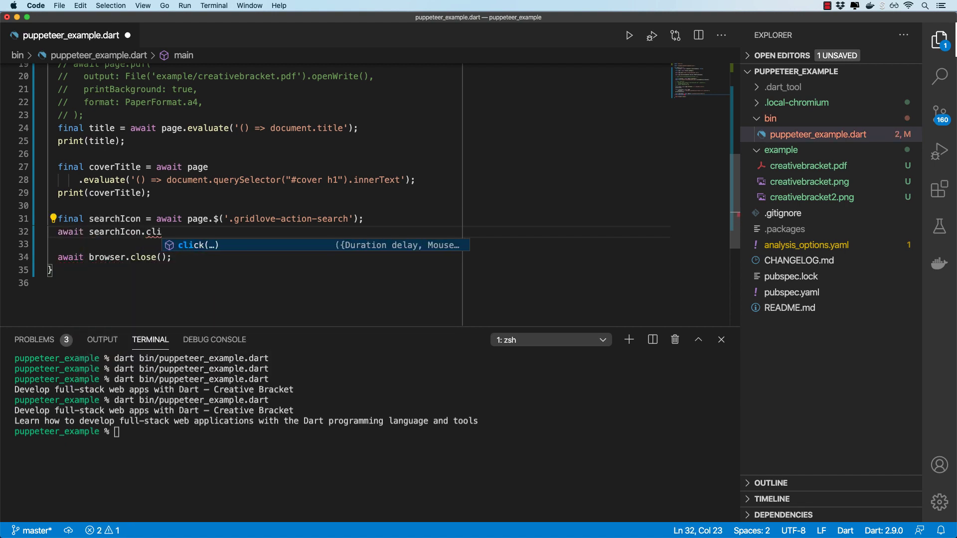
{"action": "type", "text": "ck();"}
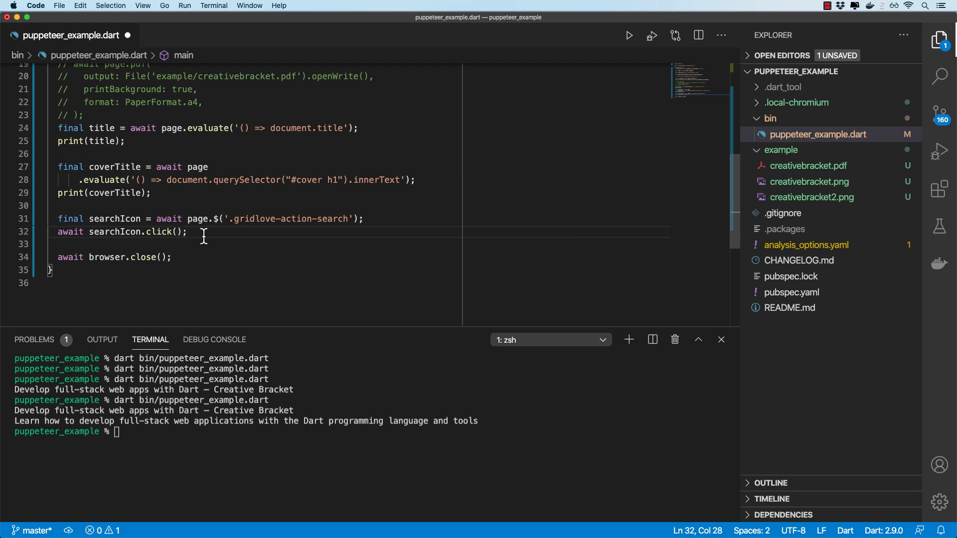
{"action": "scroll", "coordinate": [203, 236], "scroll_direction": "up", "scroll_amount": 5}
{"action": "scroll", "coordinate": [203, 237], "scroll_direction": "up", "scroll_amount": 5}
Move and uncomment Future.delayed with 3 seconds, save, and rerun the script
{"action": "triple_click", "coordinate": [307, 178]}
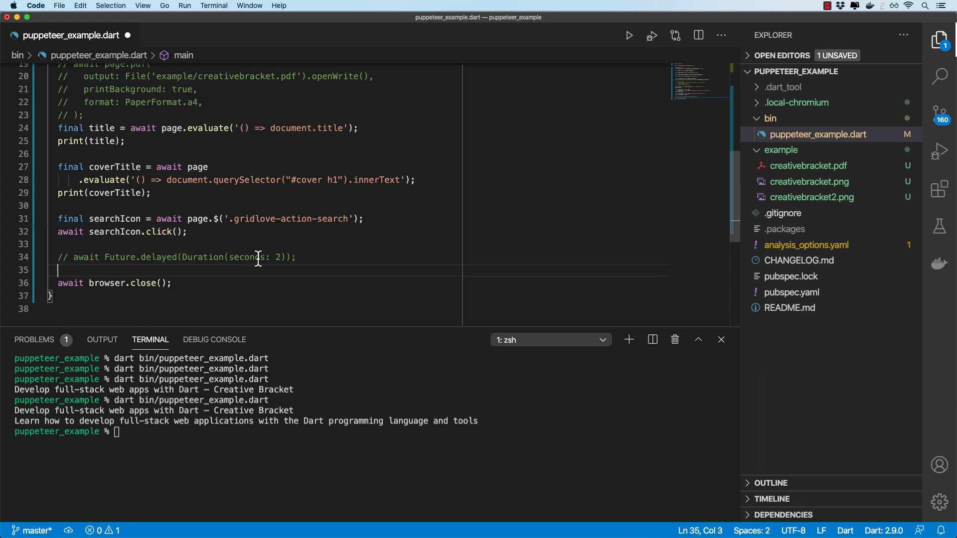
{"action": "left_click", "coordinate": [258, 256]}
{"action": "key", "text": "super+slash"}
{"action": "key", "text": "BackSpace"}
{"action": "type", "text": "3"}
{"action": "key", "text": "super+s"}
{"action": "left_click", "coordinate": [159, 427]}
{"action": "key", "text": "Up"}
{"action": "key", "text": "Return"}
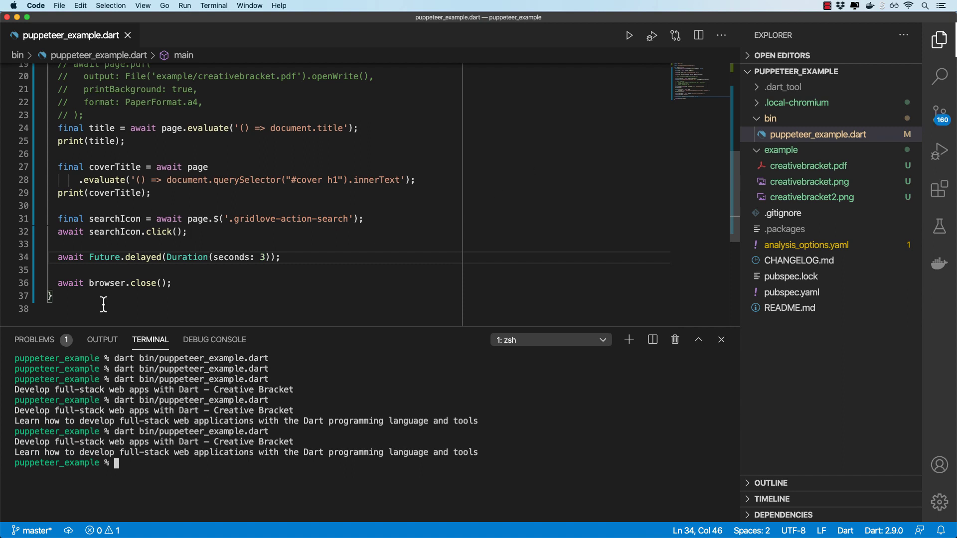
Re-comment the delay, add searchInput for '.gridlove-search-form input', and begin its value-setting evaluate call
{"action": "key", "text": "super+slash"}
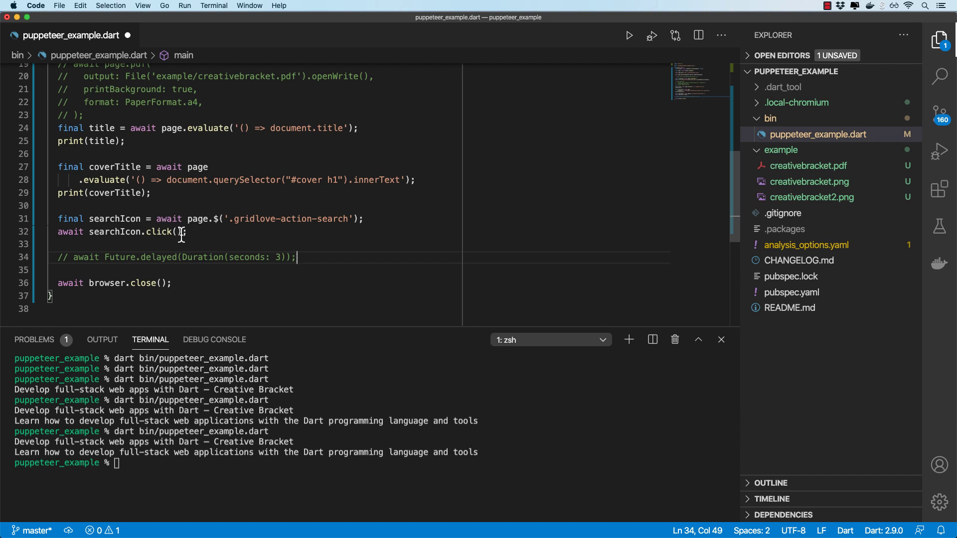
{"action": "key", "text": "Return"}
{"action": "key", "text": "Return"}
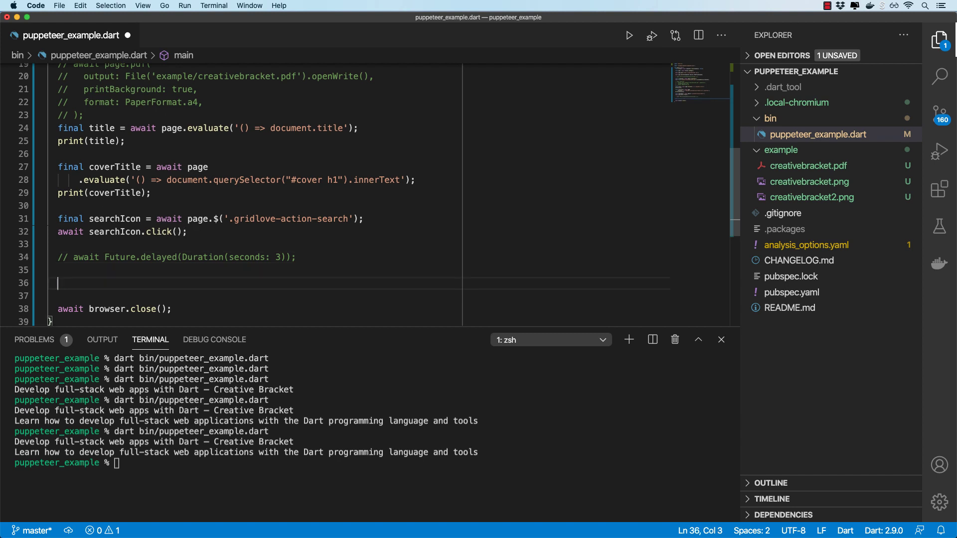
{"action": "type", "text": "await page.$('.gridlove-search-form input');"}
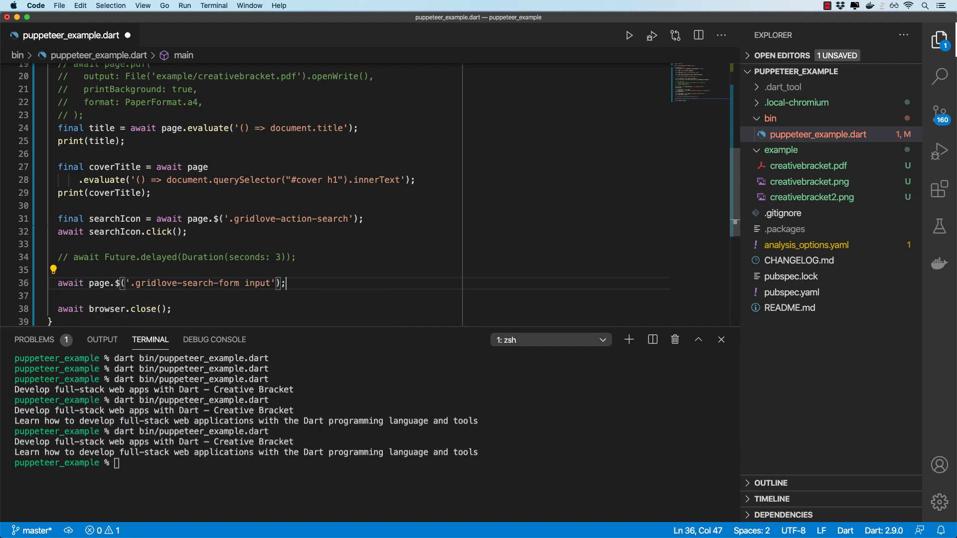
{"action": "left_click", "coordinate": [59, 282]}
{"action": "type", "text": "final searchInput ="}
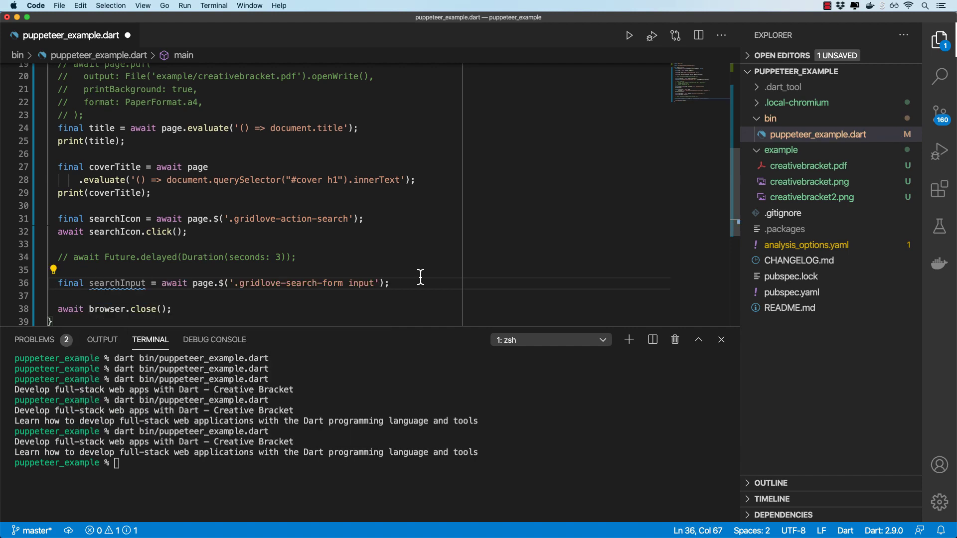
{"action": "key", "text": "End"}
{"action": "key", "text": "Return"}
{"action": "type", "text": "await searchInput"}
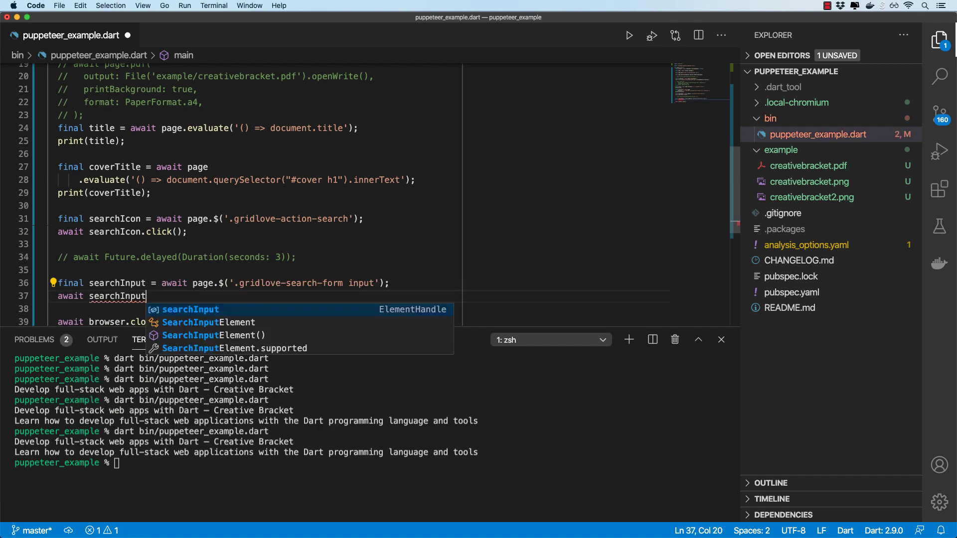
{"action": "type", "text": ".ev"}
{"action": "key", "text": "Return"}
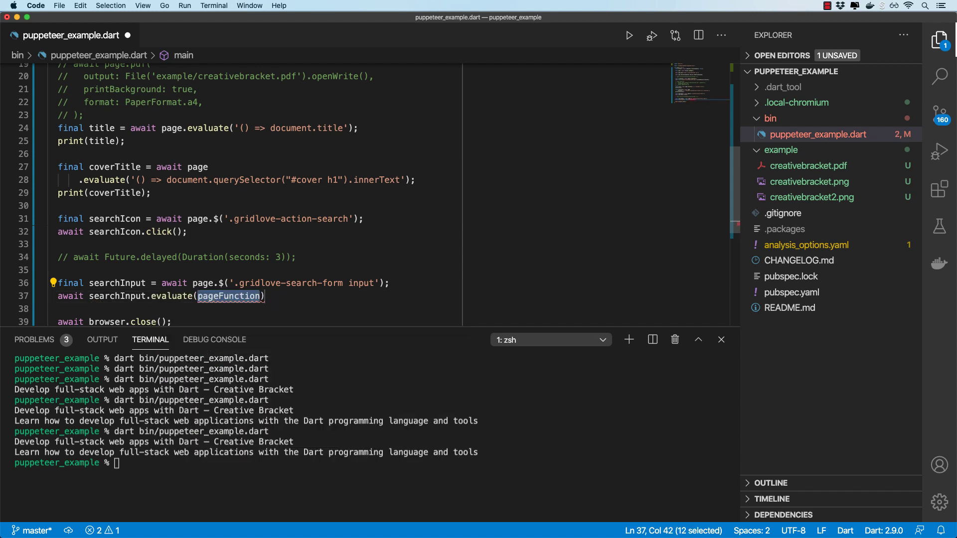
{"action": "type", "text": "'"}
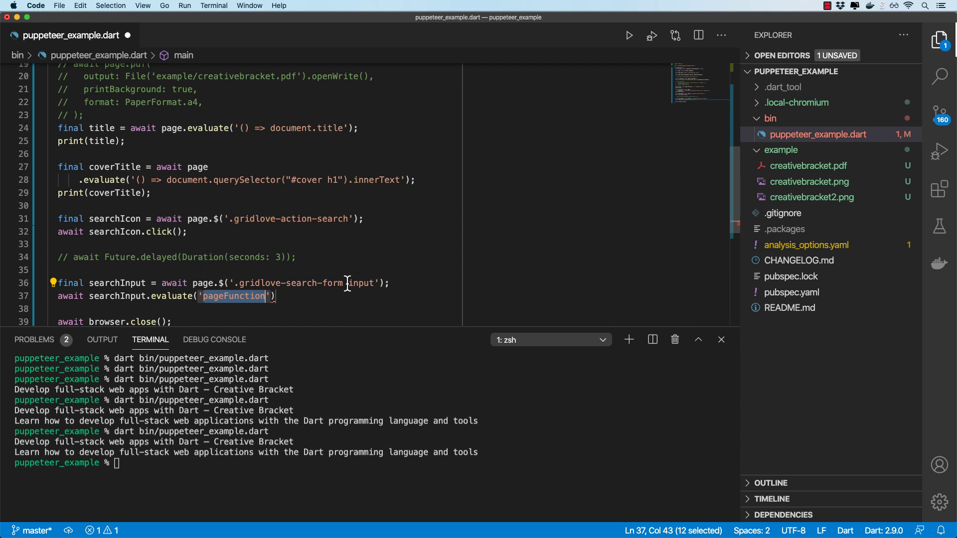
{"action": "type", "text": "node"}
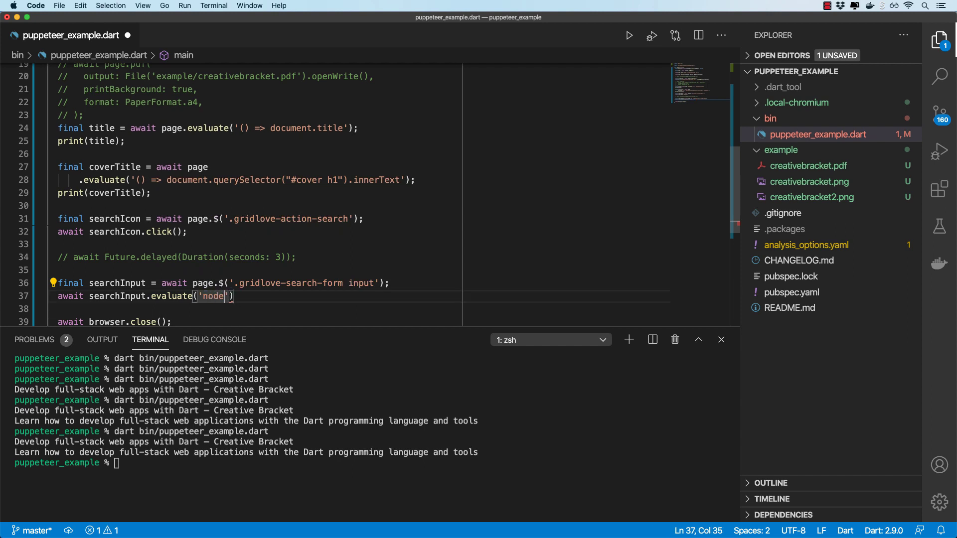
{"action": "type", "text": " ="}
{"action": "type", "text": "> node."}
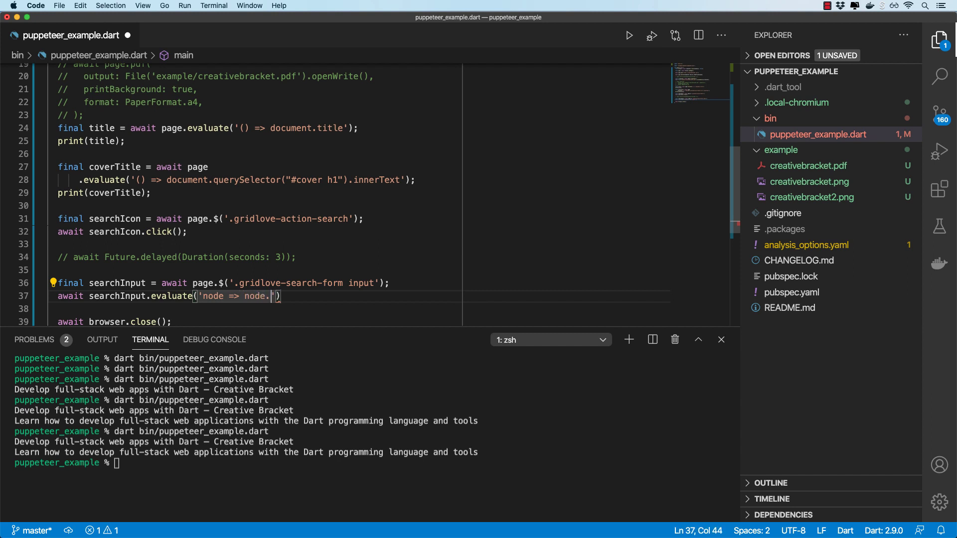
{"action": "type", "text": "value = \""}
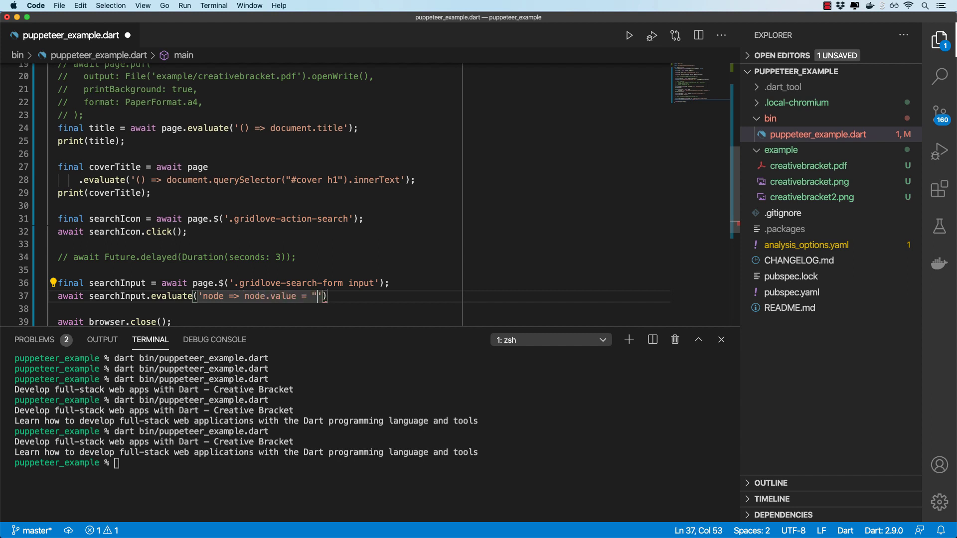
{"action": "type", "text": "dart flutter\""}
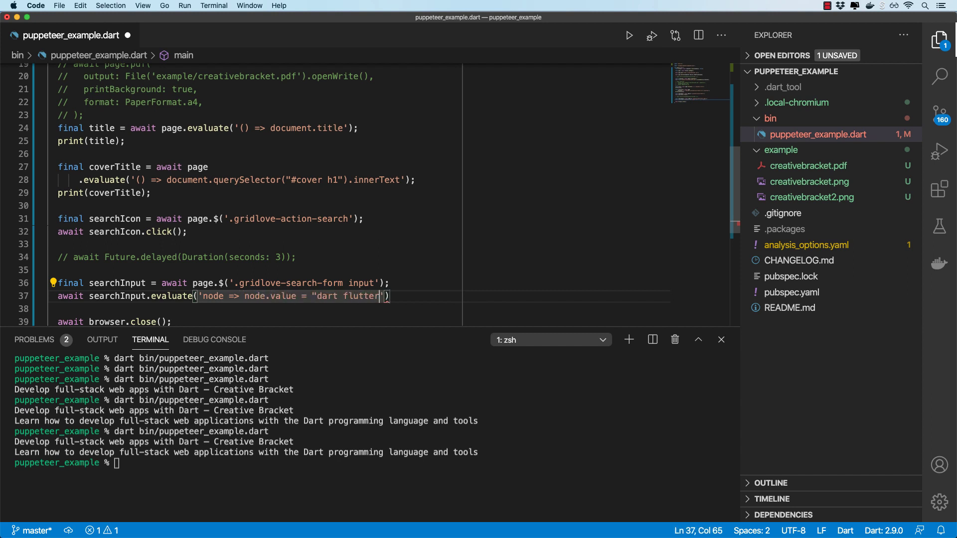
{"action": "type", "text": "');"}
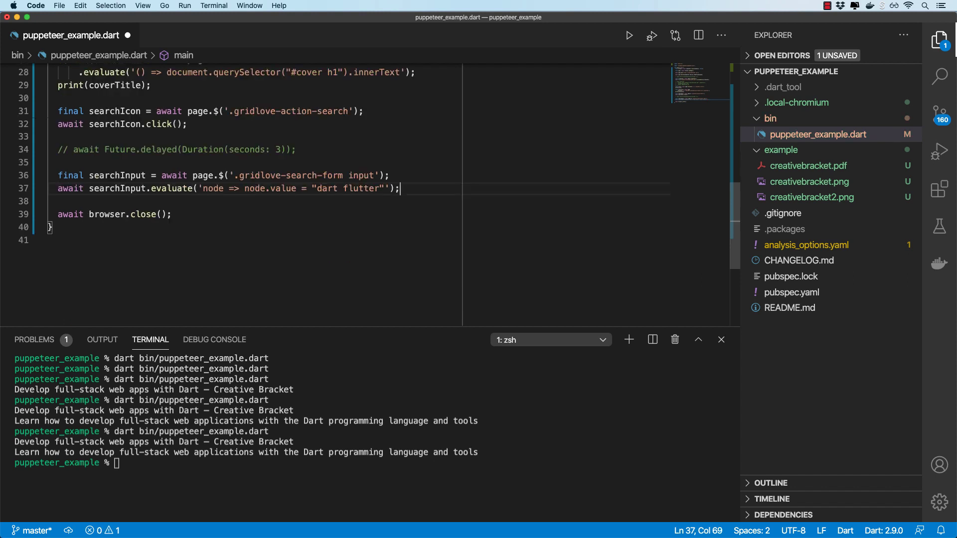
Insert await (await page.$('.gridlove-button-search')).click(); and await page.waitForNavigation();
{"action": "key", "text": "Return"}
{"action": "key", "text": "Return"}
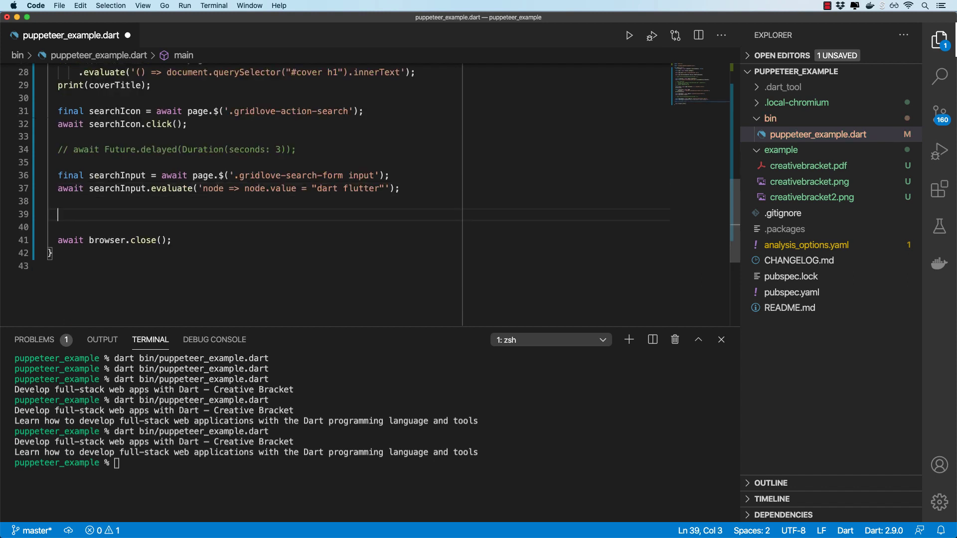
{"action": "key", "text": "super+v"}
{"action": "key", "text": "shift+alt+Left"}
{"action": "key", "text": "shift+alt+Left"}
{"action": "key", "text": "shift+alt+Left"}
{"action": "key", "text": "shift+alt+Left"}
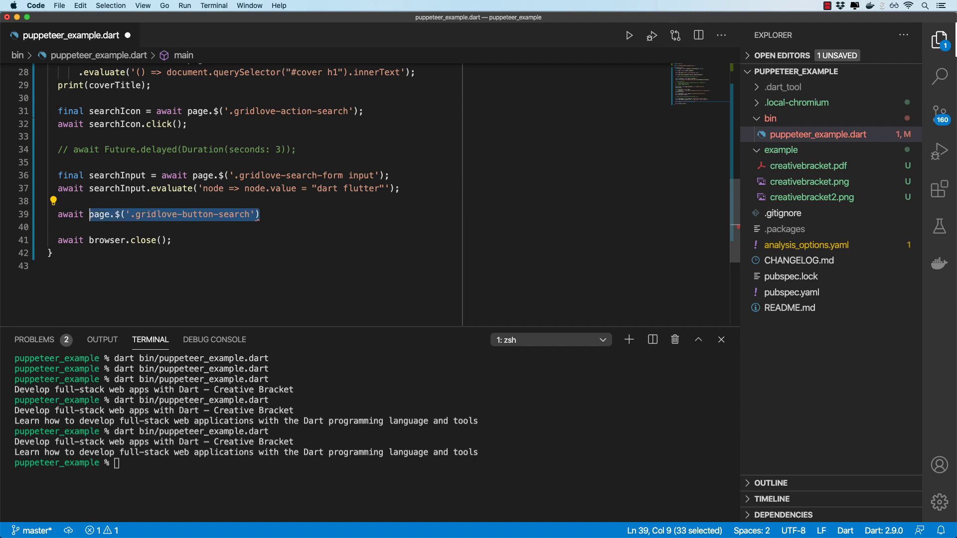
{"action": "key", "text": "shift+alt+Left"}
{"action": "key", "text": "shift+alt+Left"}
{"action": "type", "text": "("}
{"action": "key", "text": "Left"}
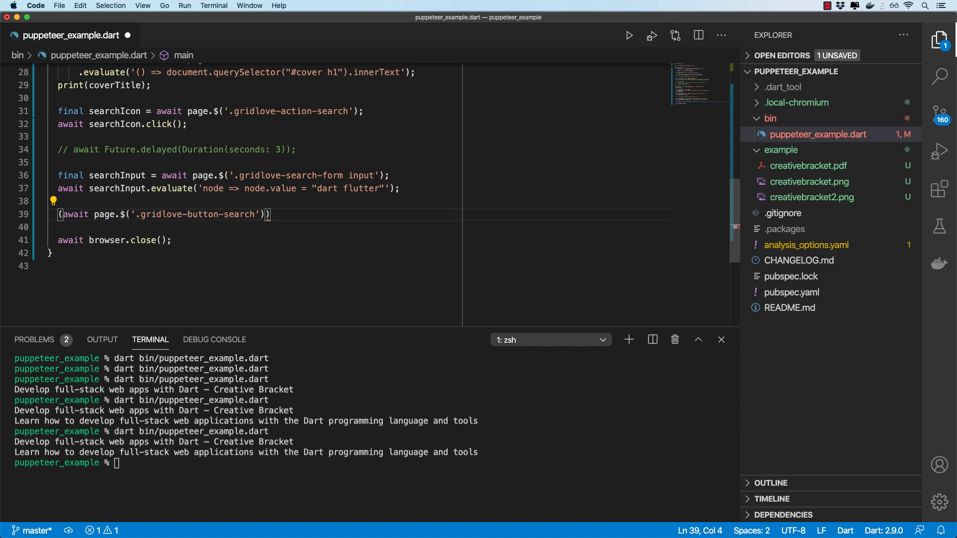
{"action": "key", "text": "Left"}
{"action": "type", "text": "await"}
{"action": "key", "text": "End"}
{"action": "type", "text": ".click();"}
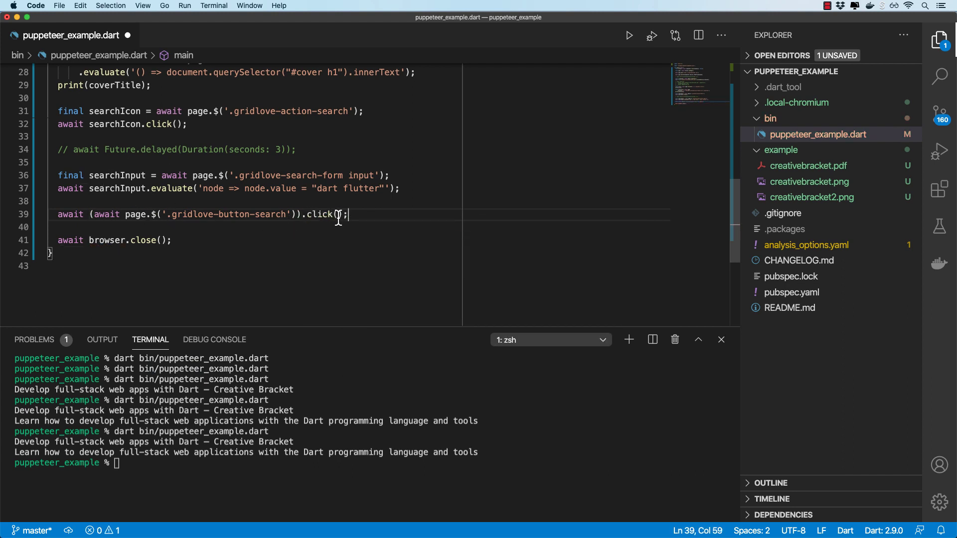
{"action": "key", "text": "Return"}
{"action": "key", "text": "Return"}
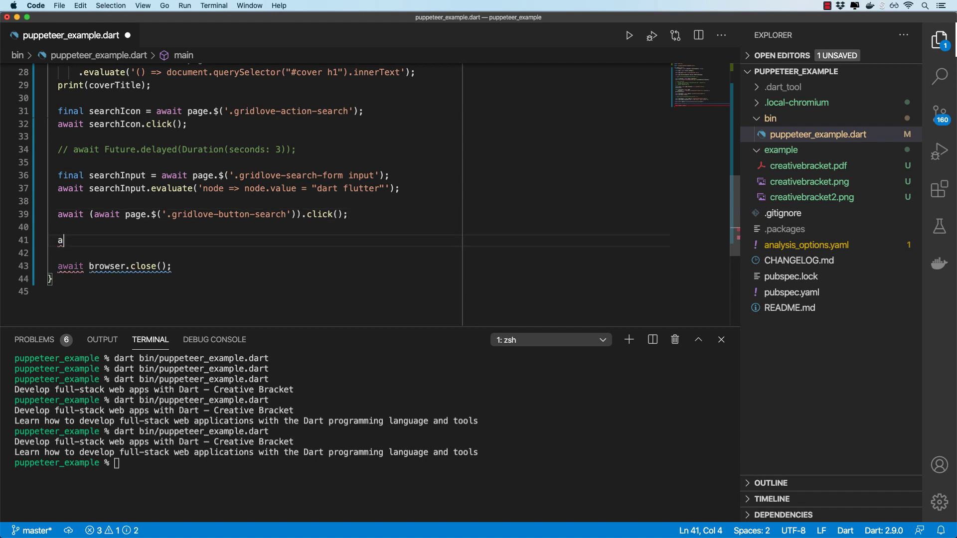
{"action": "type", "text": "await page.wa"}
{"action": "key", "text": "Return"}
{"action": "type", "text": "();"}
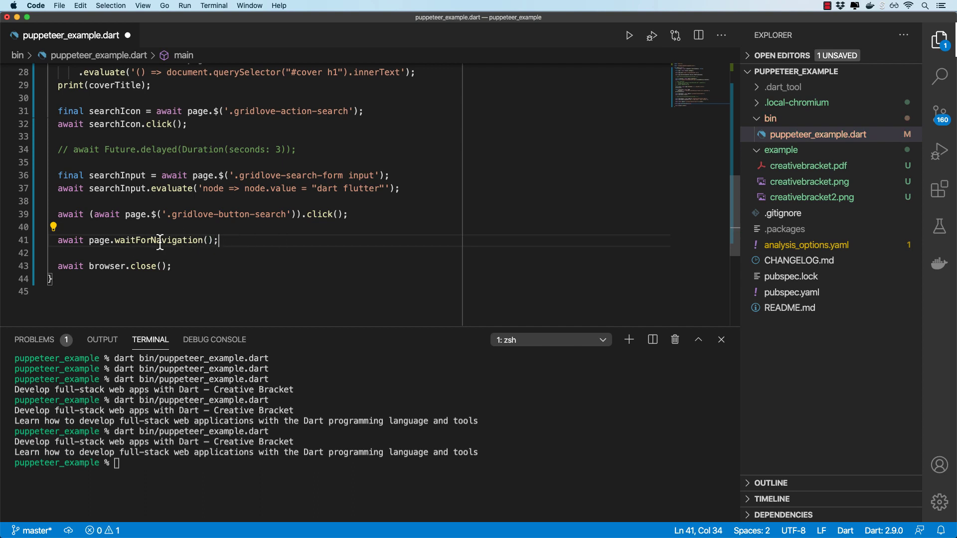
Move Future.delayed below waitForNavigation, uncomment it, save, and rerun dart bin/puppeteer_example.dart
{"action": "left_click", "coordinate": [238, 150]}
{"action": "key", "text": "alt+Down"}
{"action": "key", "text": "alt+Down"}
{"action": "key", "text": "alt+Down"}
{"action": "key", "text": "alt+Down"}
{"action": "key", "text": "alt+Down"}
{"action": "key", "text": "alt+Down"}
{"action": "key", "text": "alt+Down"}
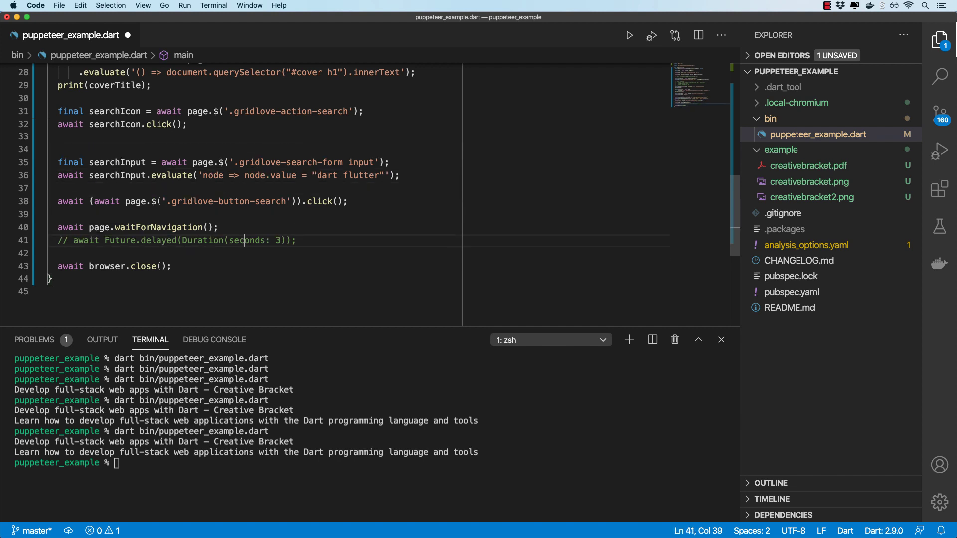
{"action": "key", "text": "super+slash"}
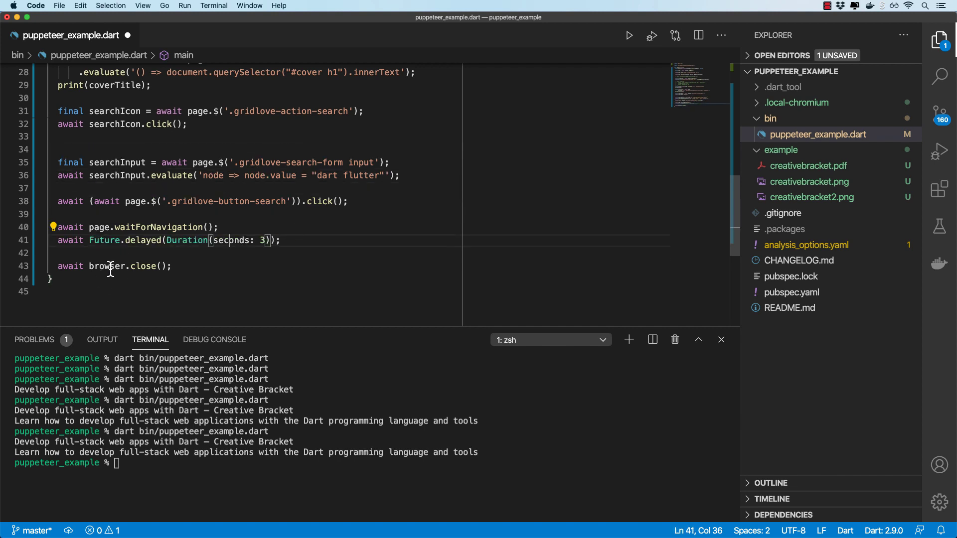
{"action": "key", "text": "super+s"}
{"action": "left_click", "coordinate": [345, 388]}
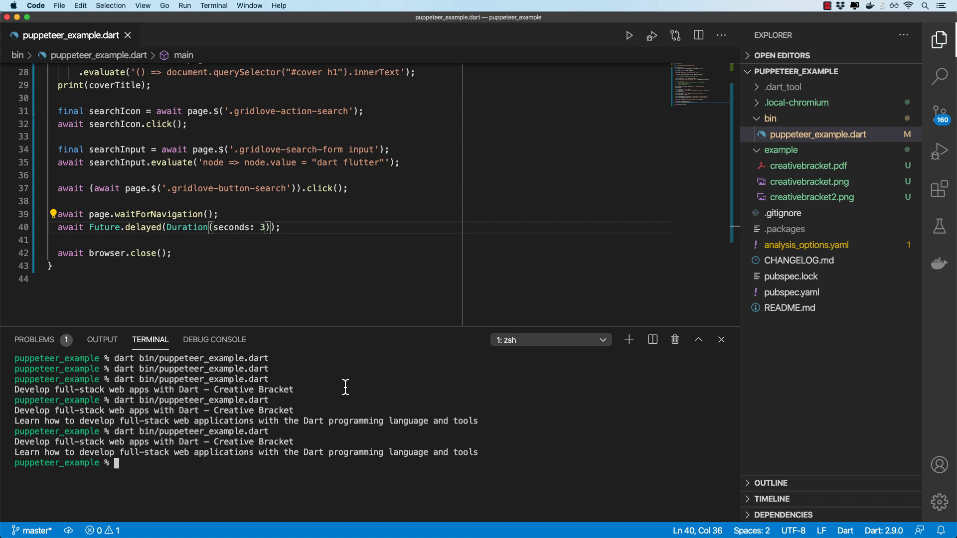
{"action": "key", "text": "Up"}
{"action": "key", "text": "Return"}
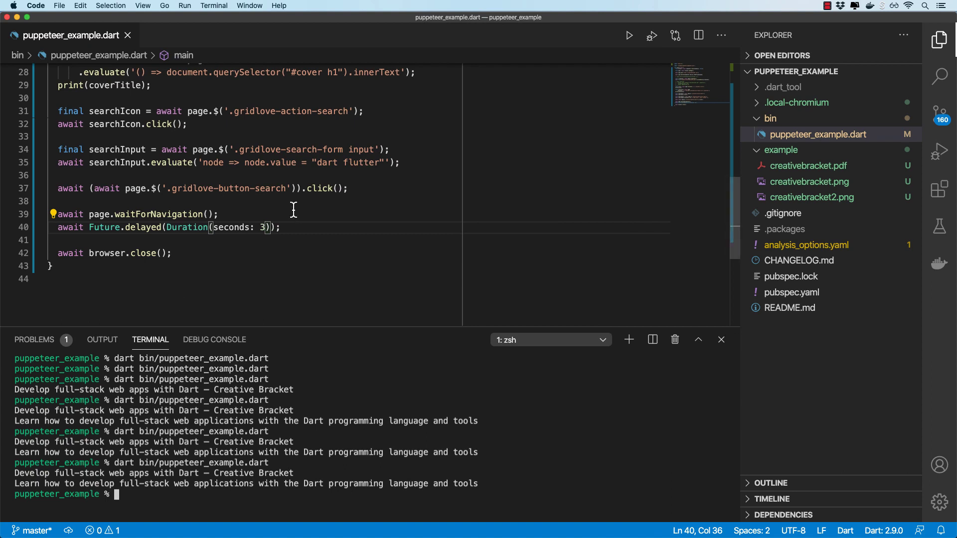
{"action": "left_click", "coordinate": [290, 228]}
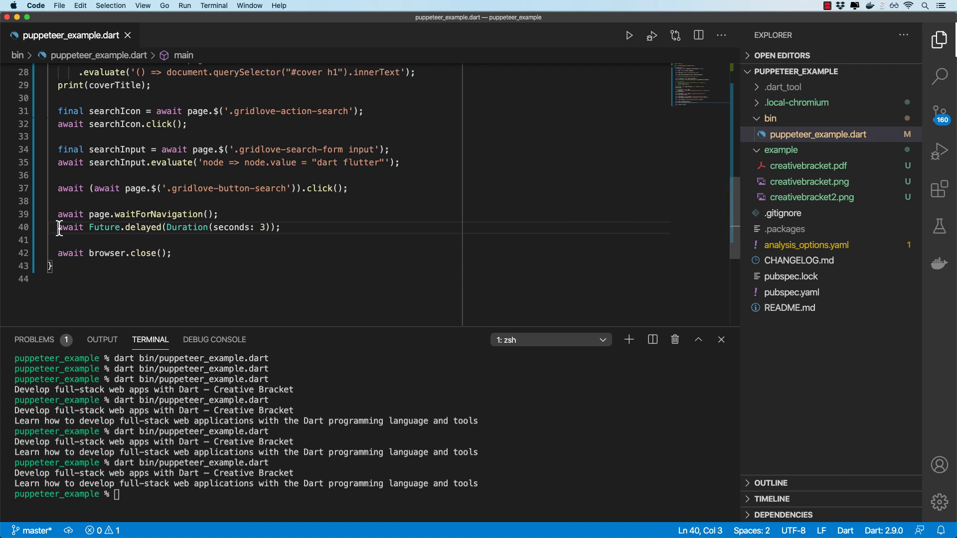
Add slowMo: Duration(milliseconds: 150) to puppeteer.launch, save, and rerun the script
{"action": "left_click_drag", "start_coordinate": [58, 227], "coordinate": [284, 227]}
{"action": "left_click", "coordinate": [171, 240]}
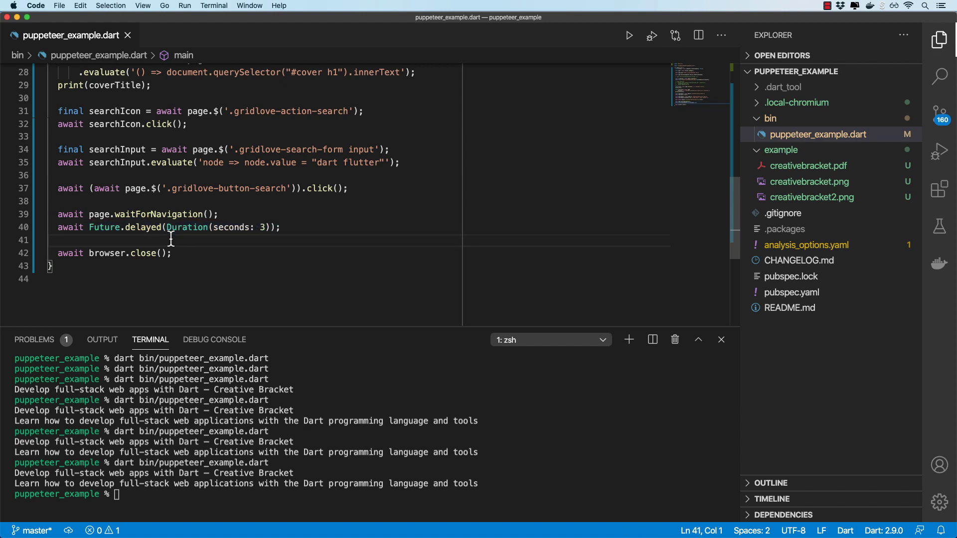
{"action": "scroll", "coordinate": [171, 240], "scroll_direction": "up", "scroll_amount": 10}
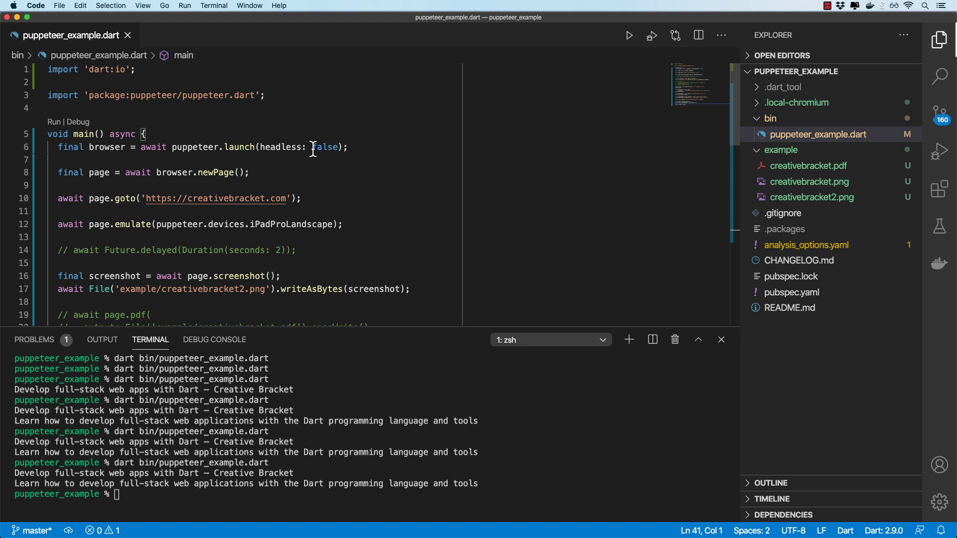
{"action": "left_click", "coordinate": [340, 146]}
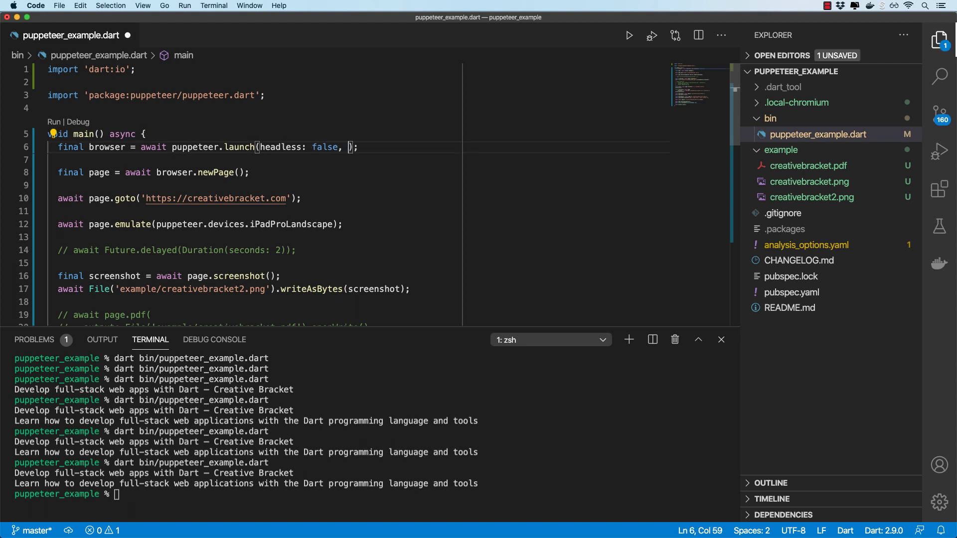
{"action": "type", "text": ", slo"}
{"action": "key", "text": "Tab"}
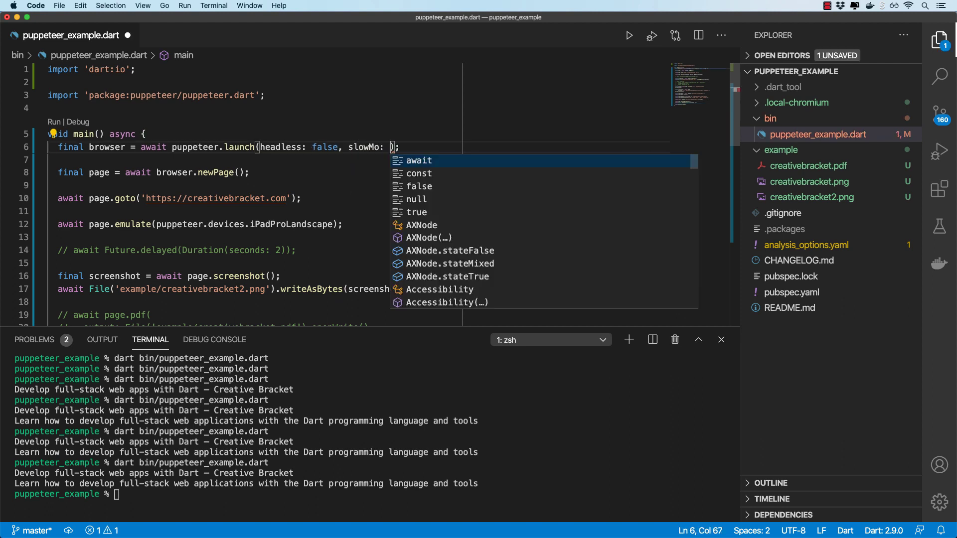
{"action": "type", "text": "Duration"}
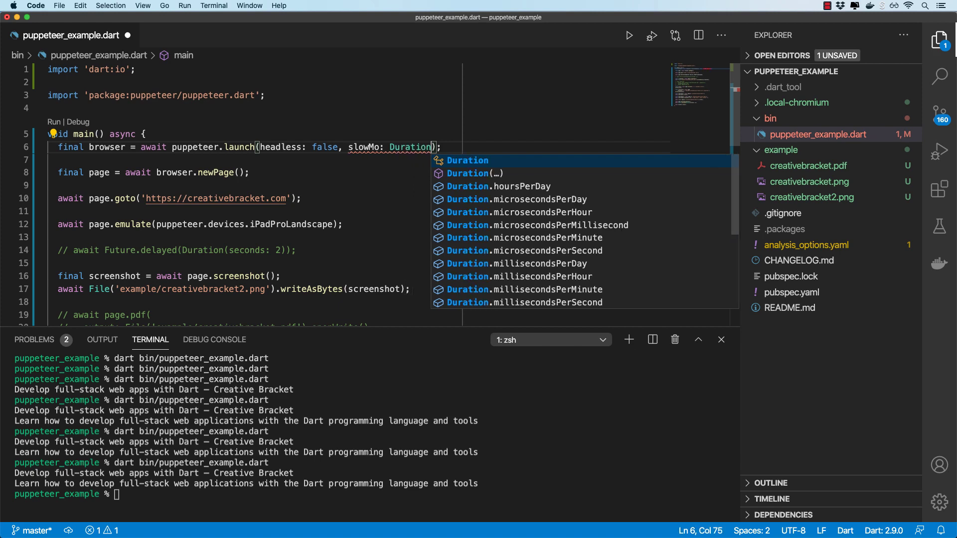
{"action": "type", "text": "(mi"}
{"action": "key", "text": "Tab"}
{"action": "type", "text": "150"}
{"action": "key", "text": "super+s"}
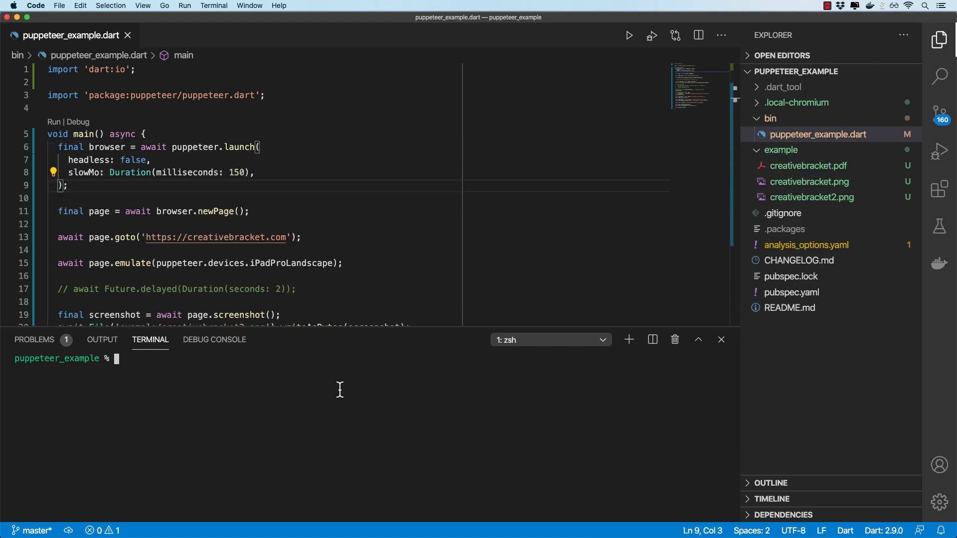
{"action": "key", "text": "Up"}
{"action": "key", "text": "Return"}
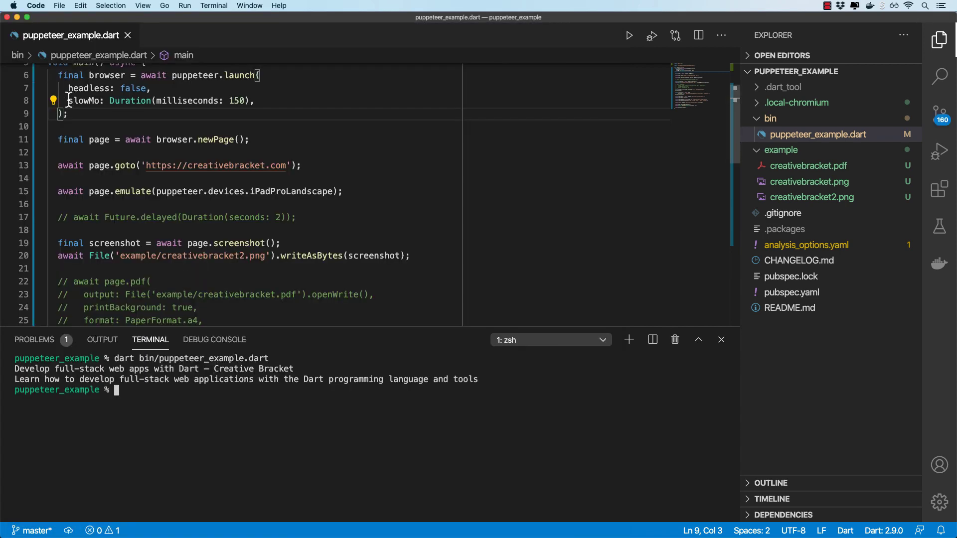
{"action": "left_click_drag", "start_coordinate": [67, 100], "coordinate": [254, 100]}
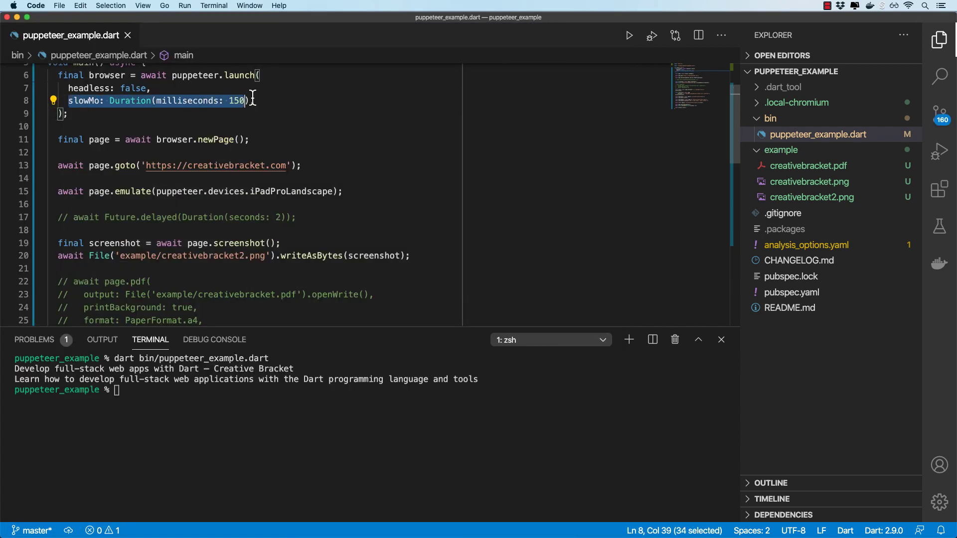
{"action": "scroll", "coordinate": [128, 165], "scroll_direction": "down", "scroll_amount": 10}
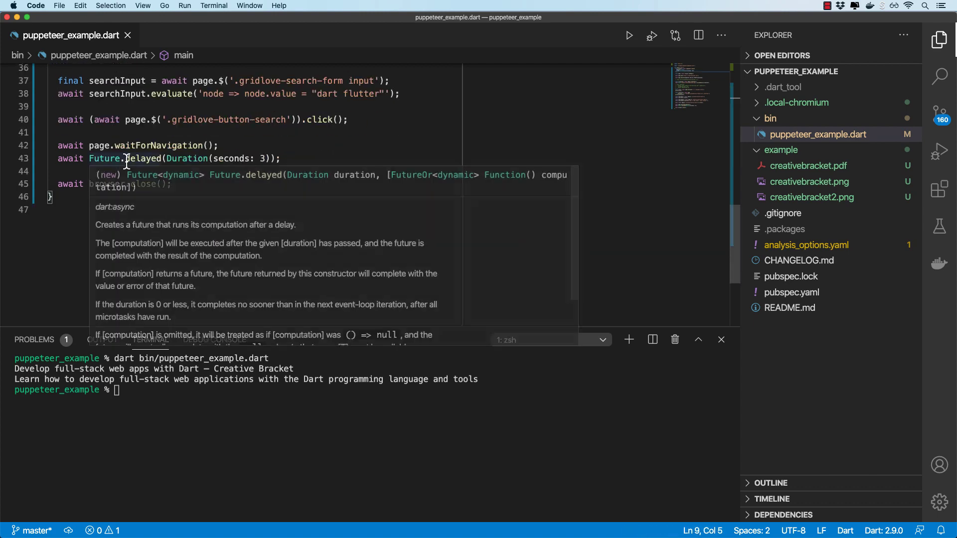
{"action": "scroll", "coordinate": [128, 164], "scroll_direction": "up", "scroll_amount": 6}
{"action": "scroll", "coordinate": [323, 167], "scroll_direction": "down", "scroll_amount": 7}
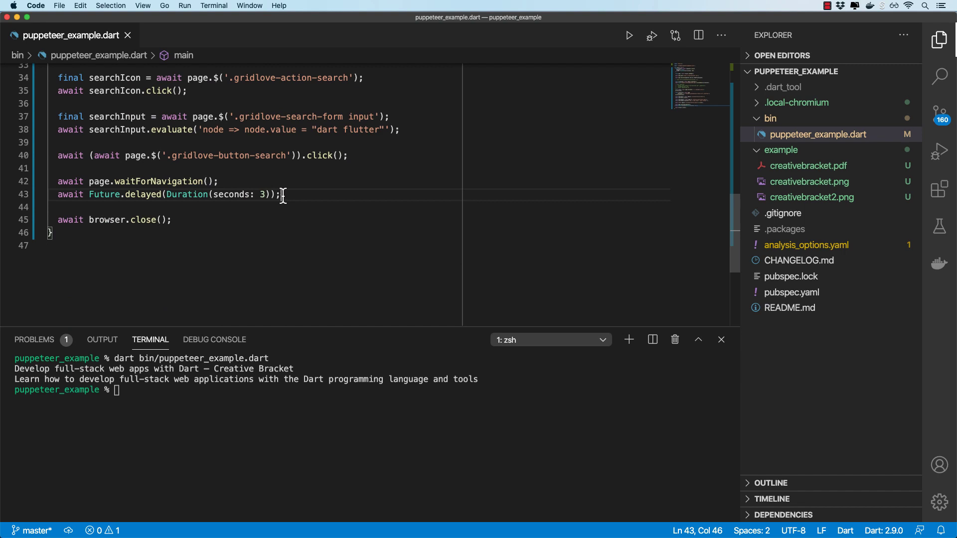
Comment out the 3-second delay and the separate search-button click and navigation-wait lines
{"action": "key", "text": "super+slash"}
{"action": "left_click_drag", "start_coordinate": [69, 181], "coordinate": [202, 181]}
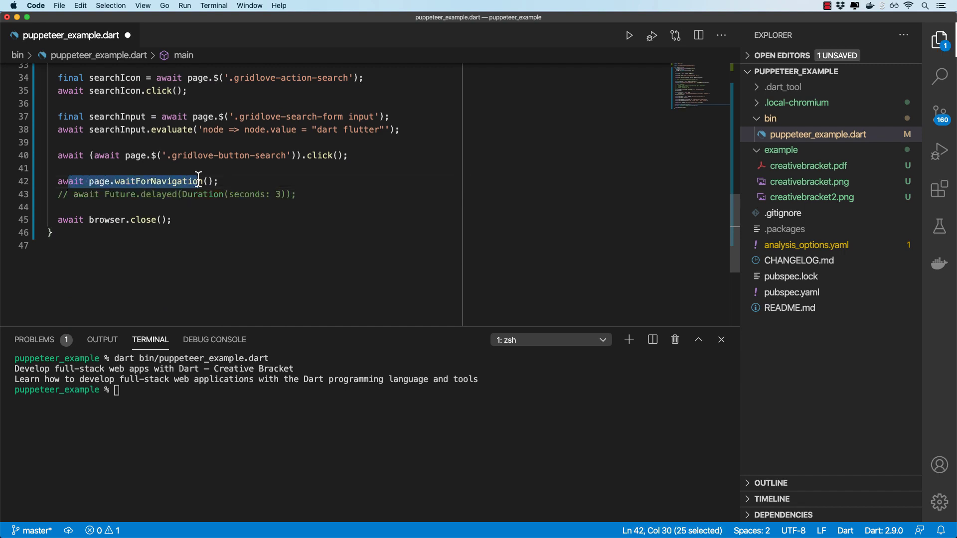
{"action": "left_click", "coordinate": [158, 168]}
{"action": "key", "text": "BackSpace"}
{"action": "left_click_drag", "start_coordinate": [218, 169], "coordinate": [189, 156]}
{"action": "key", "text": "super+slash"}
Add await page.clickAndWaitForNavigation('.gridlove-button-search') below the commented lines
{"action": "key", "text": "super+Right"}
{"action": "key", "text": "Return"}
{"action": "key", "text": "Return"}
{"action": "type", "text": "await page."}
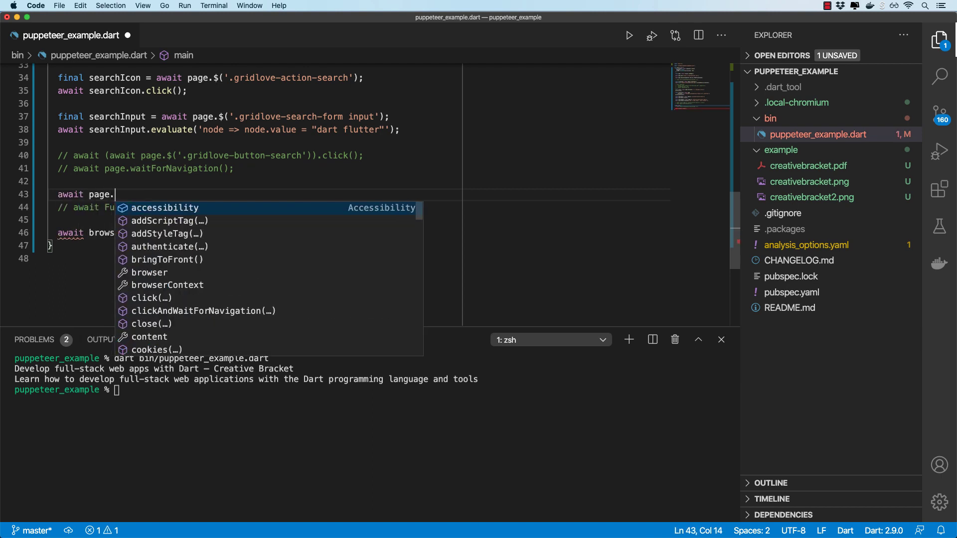
{"action": "type", "text": "cli"}
{"action": "key", "text": "Down"}
{"action": "key", "text": "Return"}
{"action": "type", "text": "'.gridlove-button-search"}
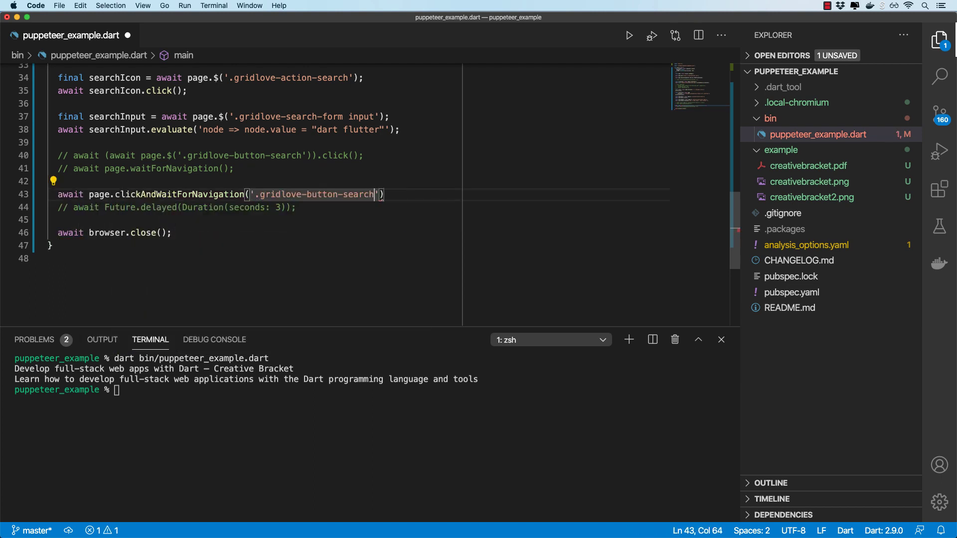
{"action": "key", "text": "End"}
{"action": "type", "text": ";"}
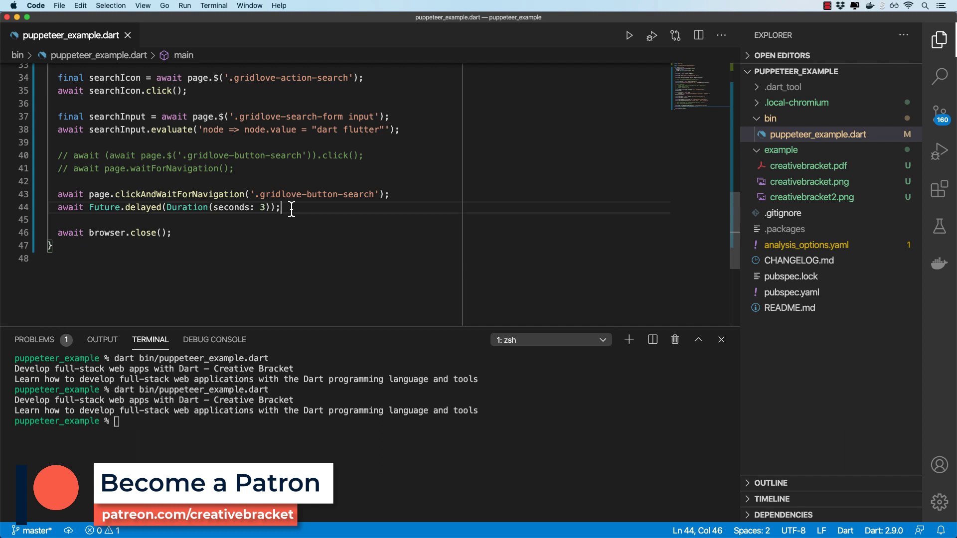
Comment out the delay and add code writing the screenshot to example/search_results.png
{"action": "key", "text": "super+slash"}
{"action": "key", "text": "Return"}
{"action": "key", "text": "Return"}
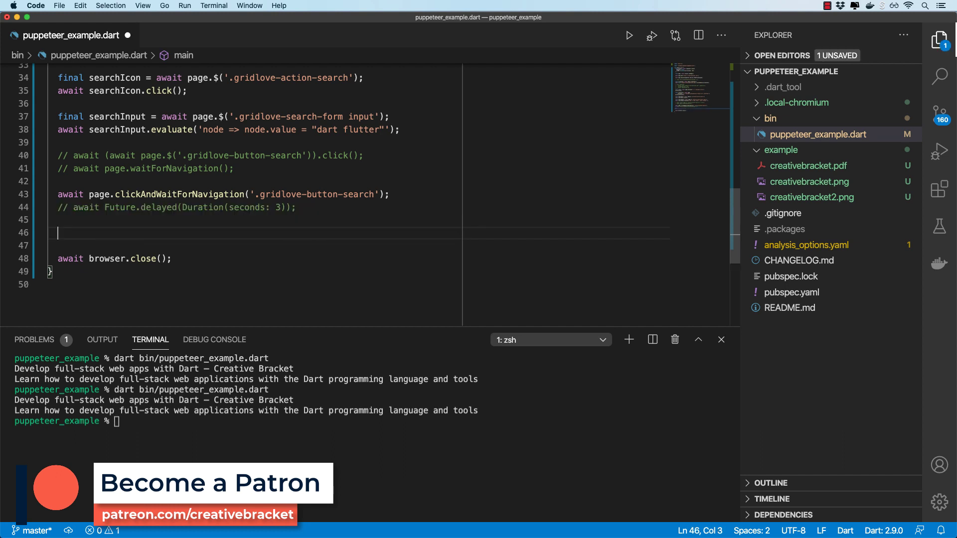
{"action": "type", "text": "await File('example/search_results.png"}
{"action": "type", "text": ".writeAsBytes(await page.screenshot());"}
{"action": "key", "text": "Return"}
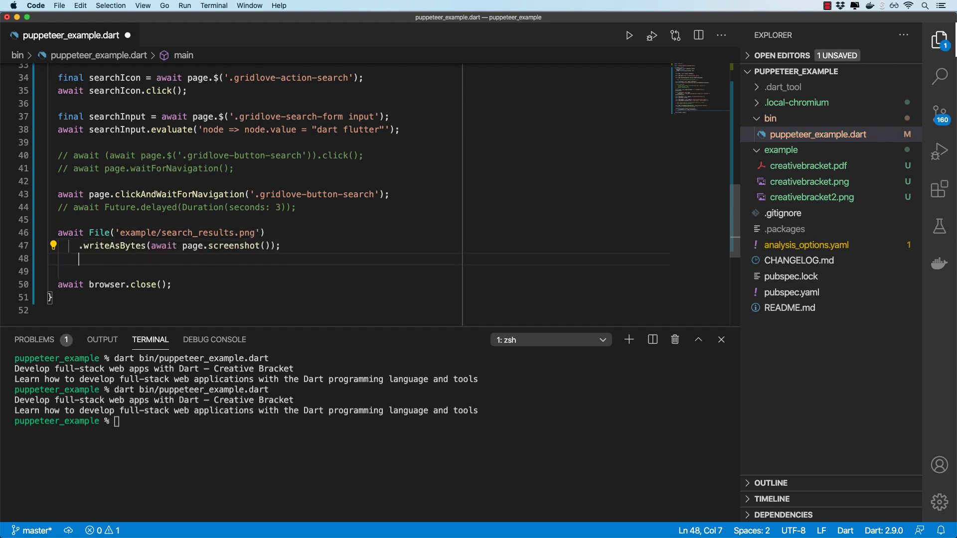
{"action": "key", "text": "Return"}
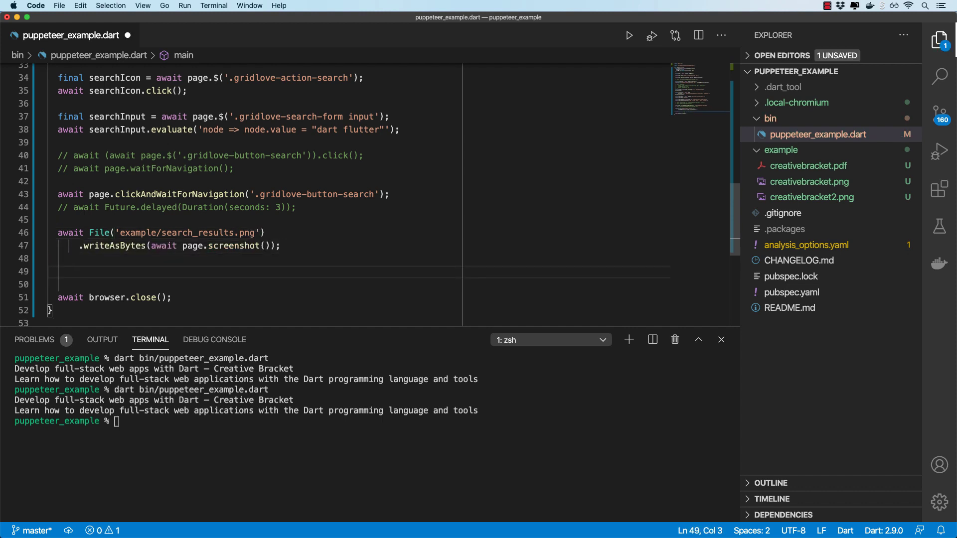
{"action": "scroll", "coordinate": [115, 231], "scroll_direction": "down", "scroll_amount": 5}
{"action": "scroll", "coordinate": [114, 230], "scroll_direction": "up", "scroll_amount": 3}
Query '.entry-title h3' into searchResults, print searchResults.length, and save the script
{"action": "key", "text": "super+Tab"}
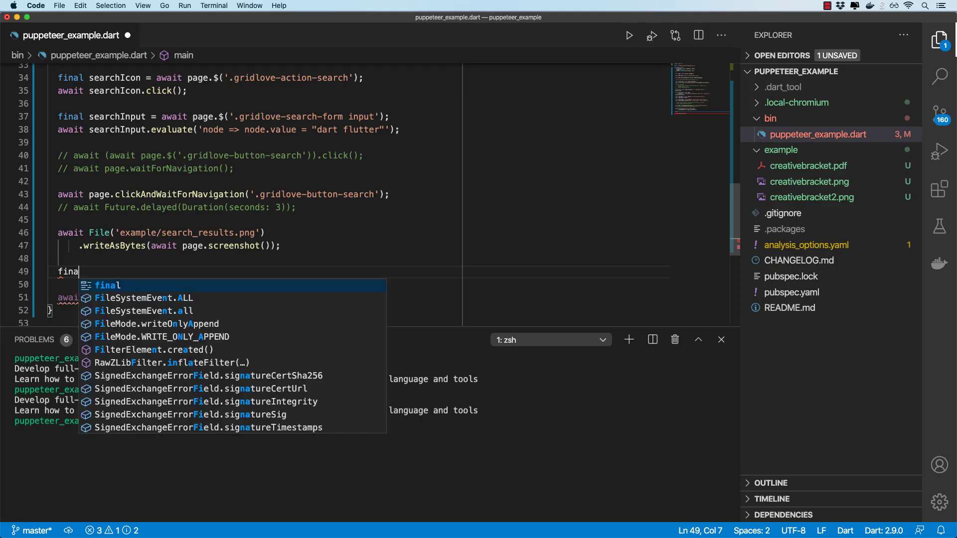
{"action": "type", "text": "final searchResults = await page"}
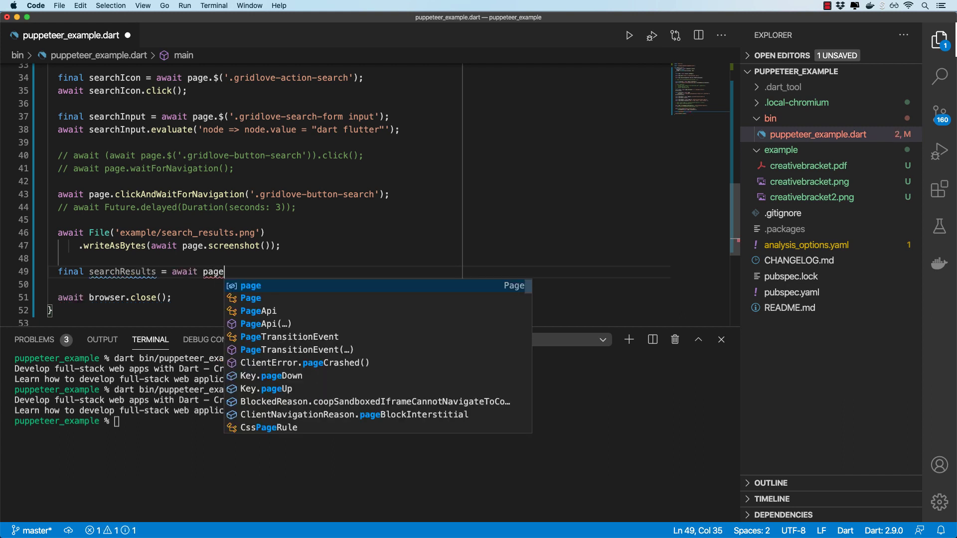
{"action": "type", "text": ".$$"}
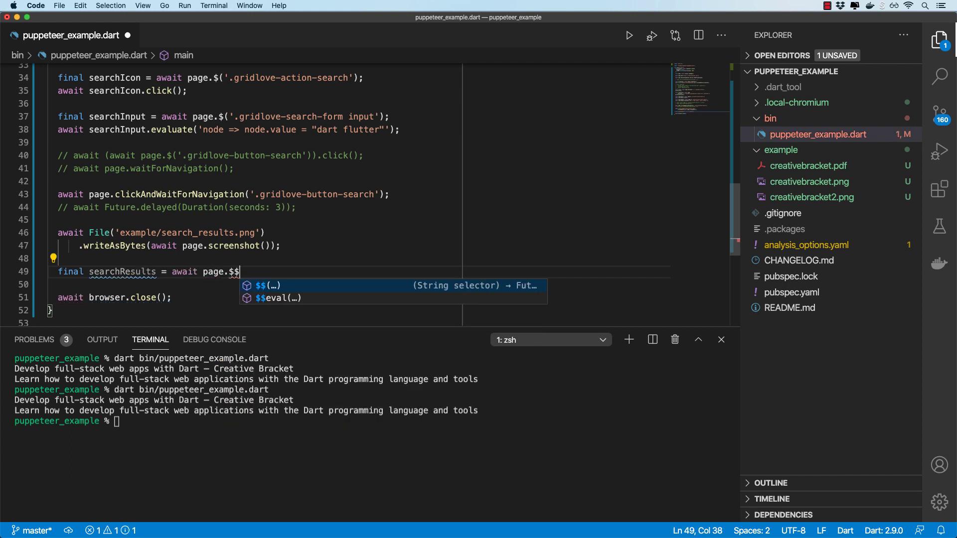
{"action": "key", "text": "Return"}
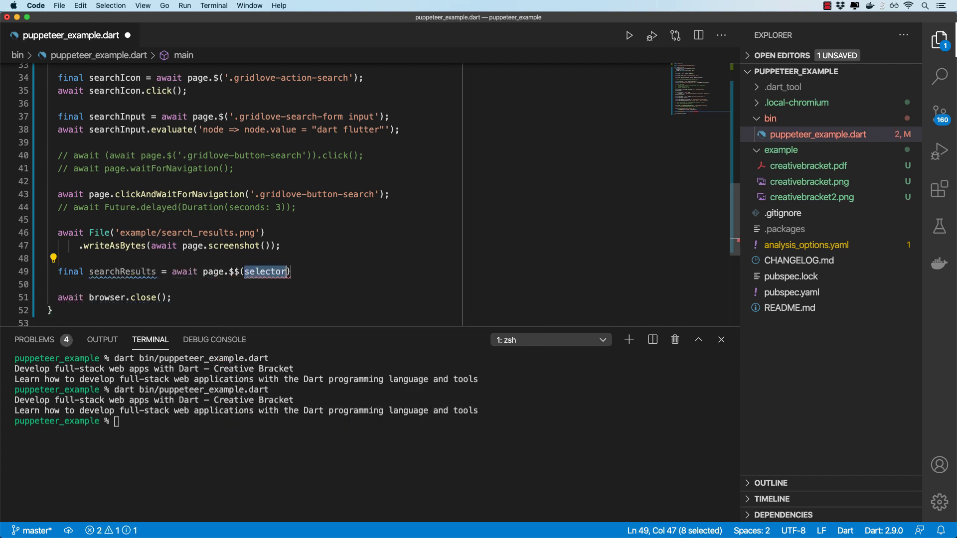
{"action": "left_click", "coordinate": [234, 272]}
{"action": "double_click", "coordinate": [234, 271]}
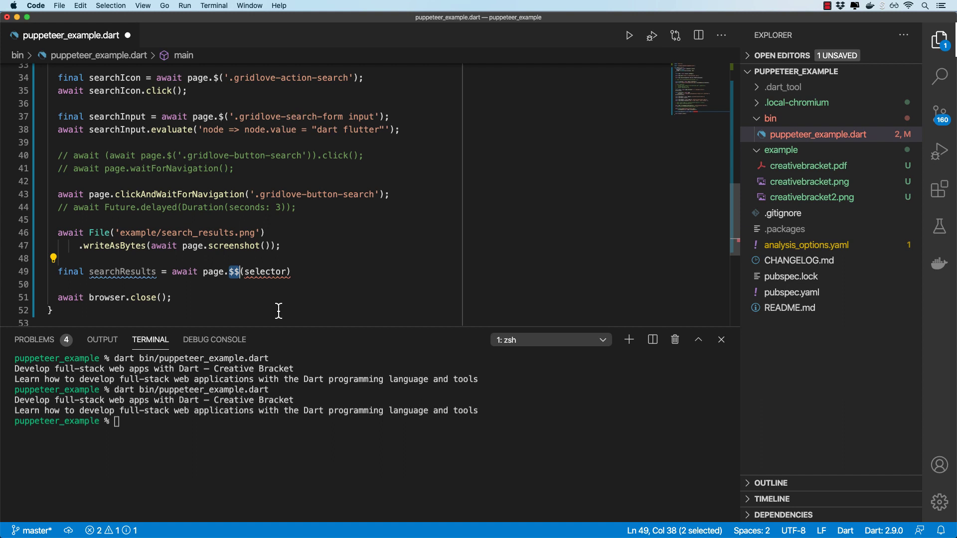
{"action": "double_click", "coordinate": [262, 271]}
{"action": "type", "text": "'.entry-title h3"}
{"action": "key", "text": "Right"}
{"action": "type", "text": ";"}
{"action": "key", "text": "Return"}
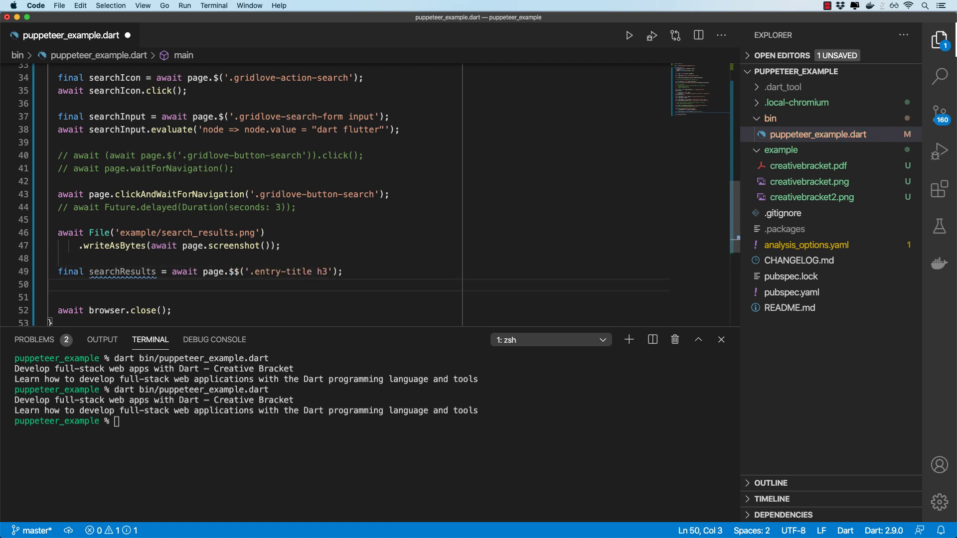
{"action": "type", "text": "print(searchResults.length)"}
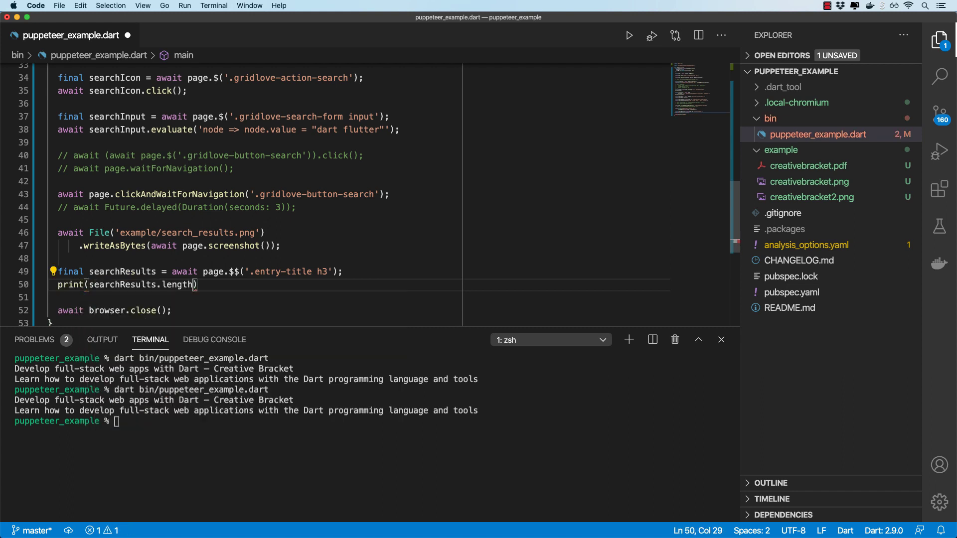
{"action": "type", "text": ";"}
{"action": "key", "text": "ctrl+s"}
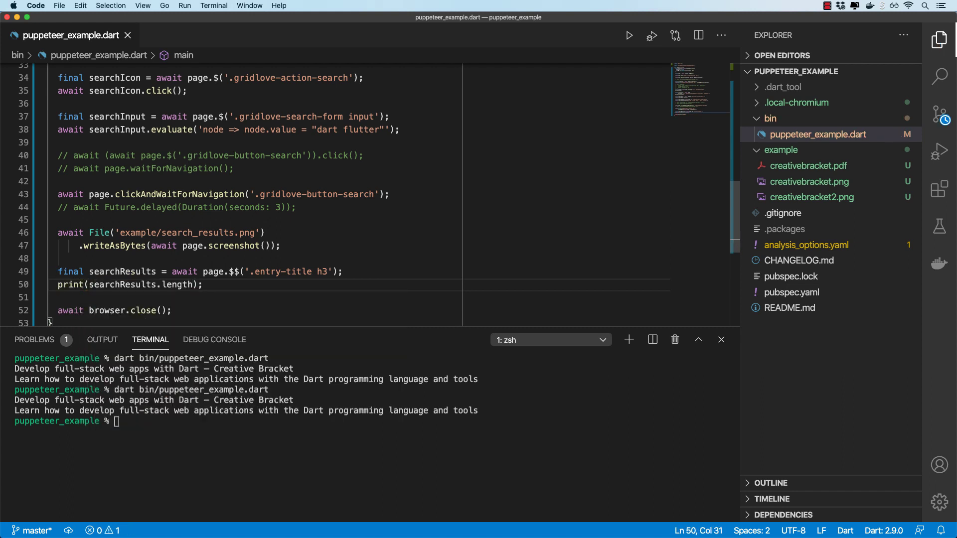
{"action": "left_click", "coordinate": [155, 424]}
Rerun puppeteer_example.dart, then preview the generated search_results.png and close its tab
{"action": "key", "text": "Up"}
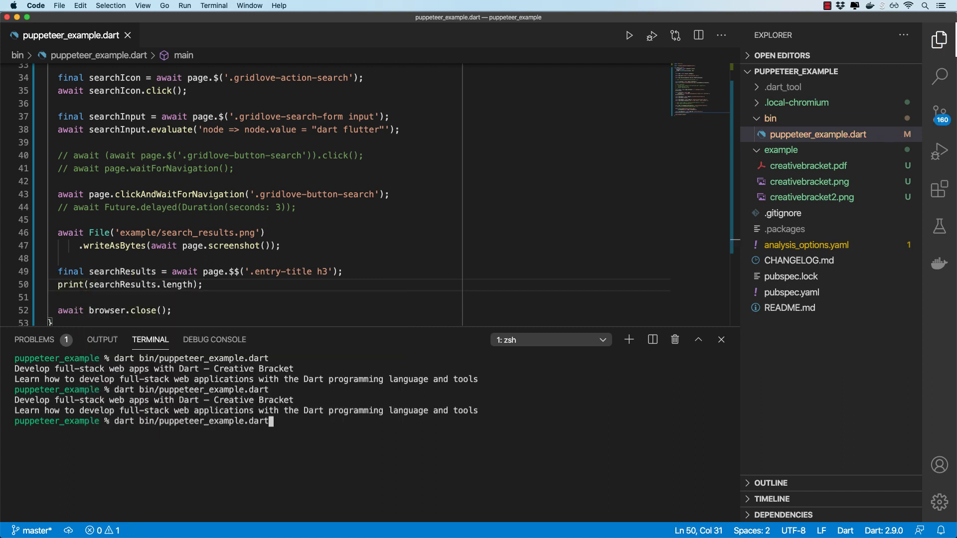
{"action": "key", "text": "Return"}
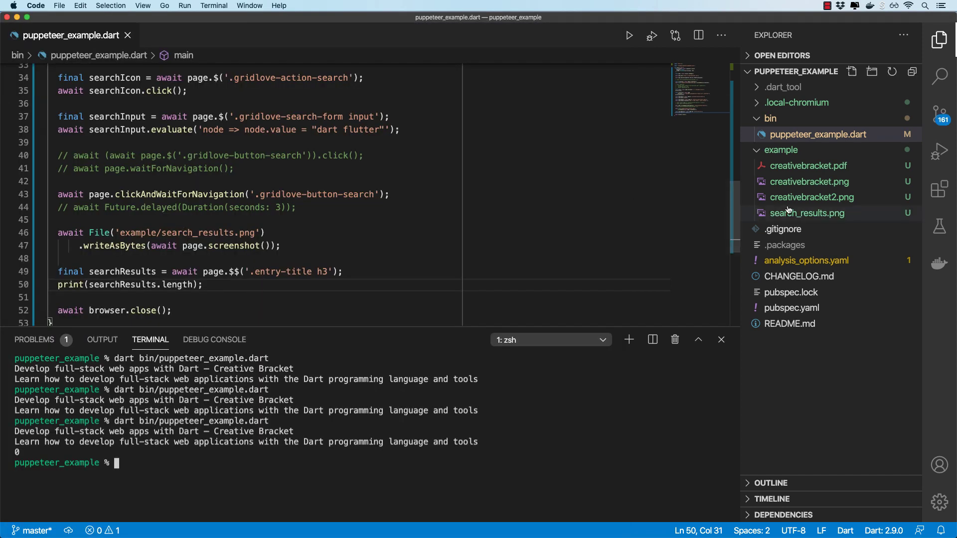
{"action": "left_click", "coordinate": [807, 213]}
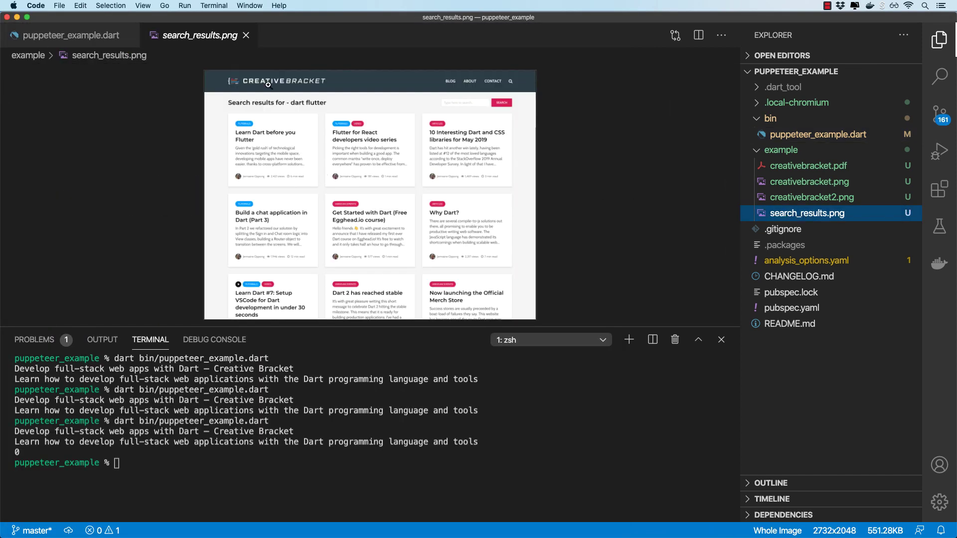
{"action": "left_click", "coordinate": [245, 36]}
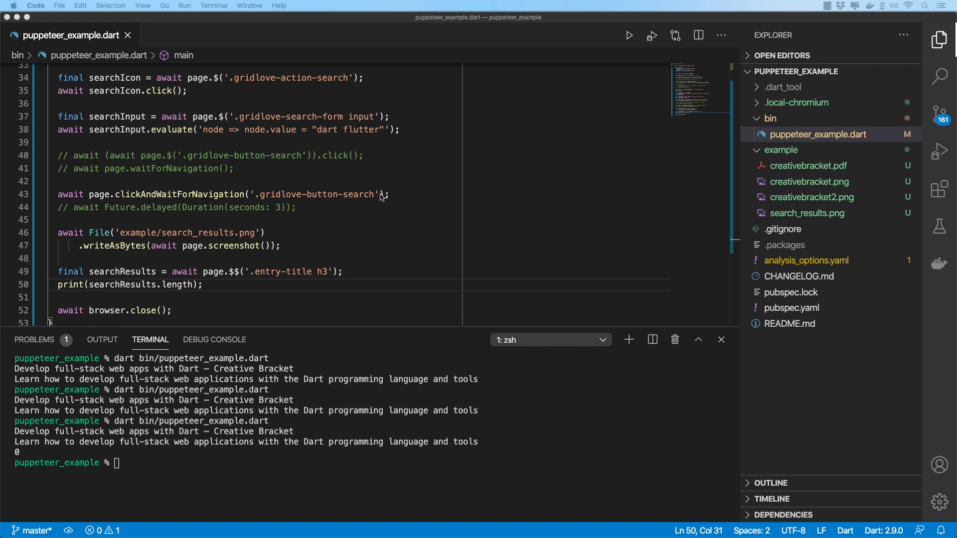
Add the wait: Until.networkIdle option to clickAndWaitForNavigation and save
{"action": "left_click", "coordinate": [382, 197]}
{"action": "type", "text": ", wait: "}
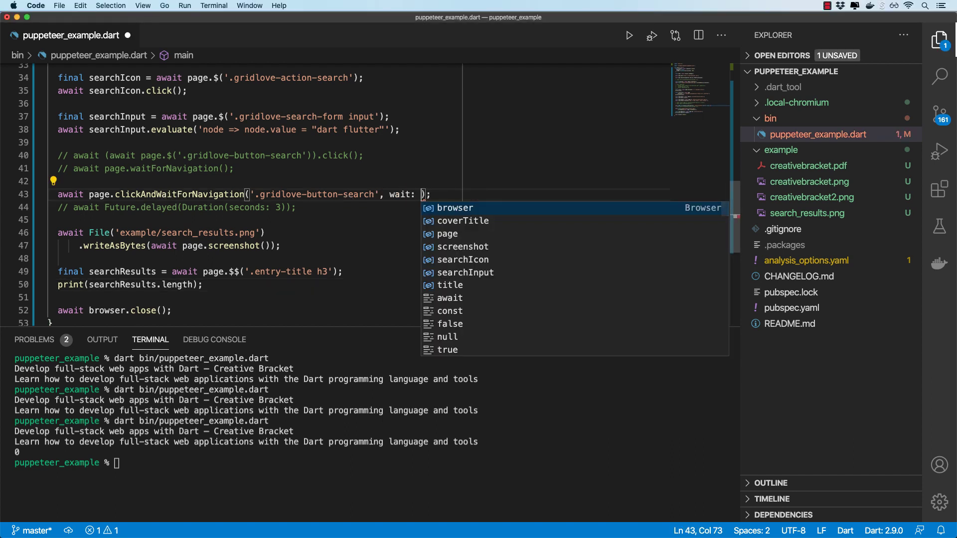
{"action": "type", "text": "Until."}
{"action": "key", "text": "Down"}
{"action": "key", "text": "Down"}
{"action": "key", "text": "Down"}
{"action": "key", "text": "Return"}
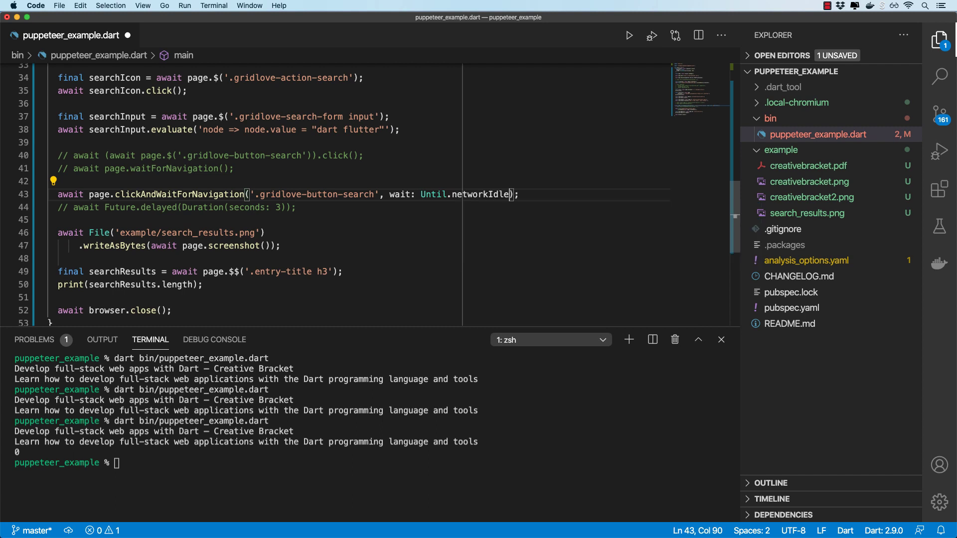
{"action": "key", "text": "super+s"}
Change the results selector from '.entry-title h3' to 'h2.entry-title'
{"action": "left_click", "coordinate": [279, 253]}
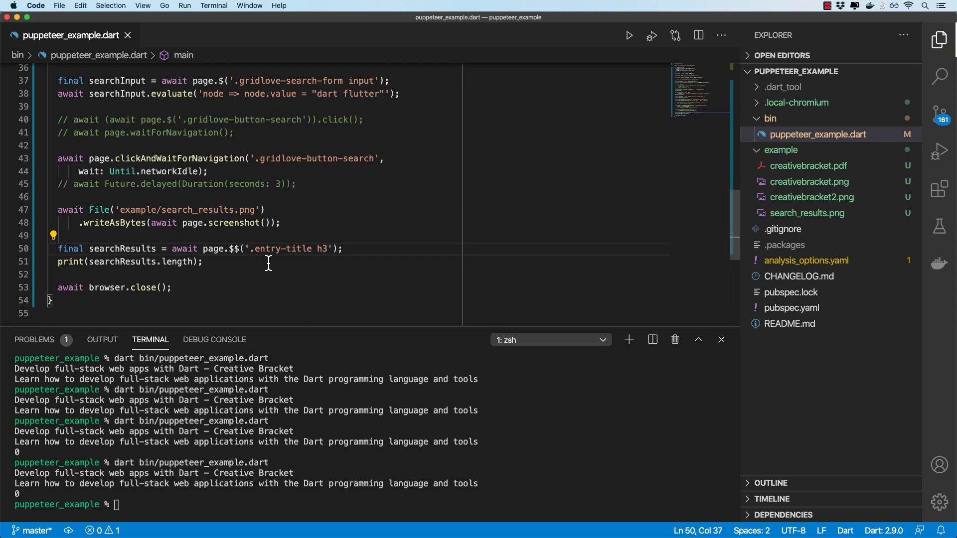
{"action": "left_click", "coordinate": [316, 249]}
{"action": "left_click", "coordinate": [317, 248]}
{"action": "key", "text": "shift+Right"}
{"action": "key", "text": "shift+Right"}
{"action": "key", "text": "shift+Right"}
{"action": "key", "text": "BackSpace"}
Save, clear the terminal, and rerun the script, confirming it prints 10 results
{"action": "key", "text": "ctrl+s"}
{"action": "left_click", "coordinate": [116, 504]}
{"action": "key", "text": "ctrl+l"}
{"action": "key", "text": "Up"}
{"action": "key", "text": "Return"}
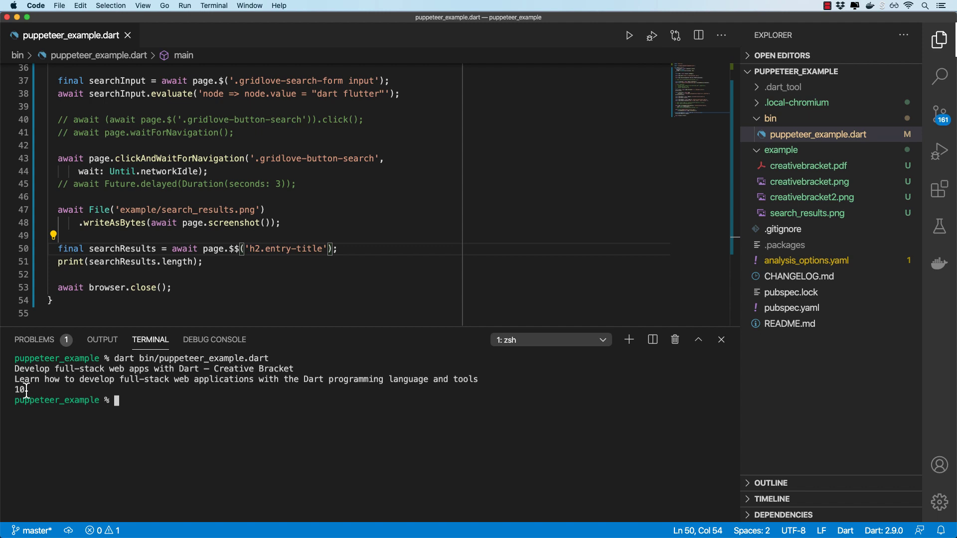
{"action": "left_click_drag", "start_coordinate": [14, 389], "coordinate": [25, 390]}
{"action": "key", "text": "super+Tab"}
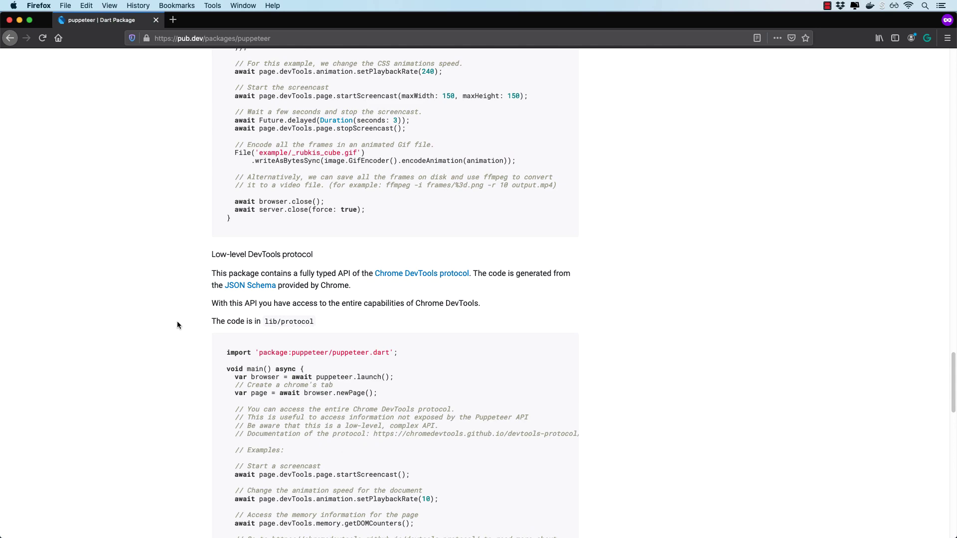
{"action": "scroll", "coordinate": [177, 325], "scroll_direction": "down", "scroll_amount": 2}
{"action": "scroll", "coordinate": [177, 324], "scroll_direction": "down", "scroll_amount": 2}
{"action": "scroll", "coordinate": [177, 325], "scroll_direction": "down", "scroll_amount": 2}
{"action": "scroll", "coordinate": [177, 321], "scroll_direction": "up", "scroll_amount": 1}
{"action": "scroll", "coordinate": [177, 321], "scroll_direction": "up", "scroll_amount": 4}
{"action": "scroll", "coordinate": [177, 321], "scroll_direction": "up", "scroll_amount": 6}
{"action": "scroll", "coordinate": [178, 321], "scroll_direction": "up", "scroll_amount": 3}
{"action": "scroll", "coordinate": [178, 325], "scroll_direction": "up", "scroll_amount": 4}
{"action": "scroll", "coordinate": [178, 325], "scroll_direction": "up", "scroll_amount": 4}
{"action": "scroll", "coordinate": [177, 325], "scroll_direction": "up", "scroll_amount": 5}
{"action": "scroll", "coordinate": [177, 324], "scroll_direction": "up", "scroll_amount": 3}
{"action": "scroll", "coordinate": [176, 320], "scroll_direction": "up", "scroll_amount": 5}
{"action": "scroll", "coordinate": [176, 321], "scroll_direction": "up", "scroll_amount": 2}
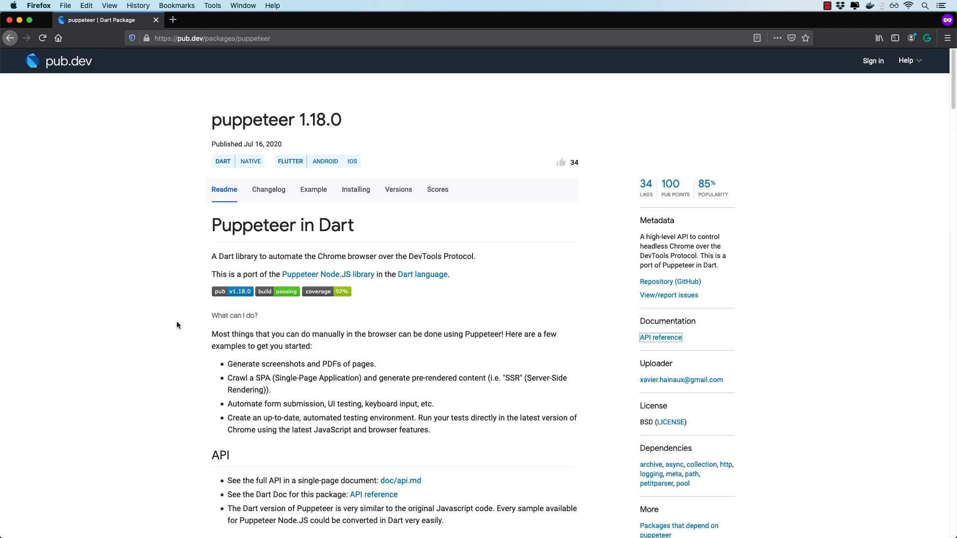